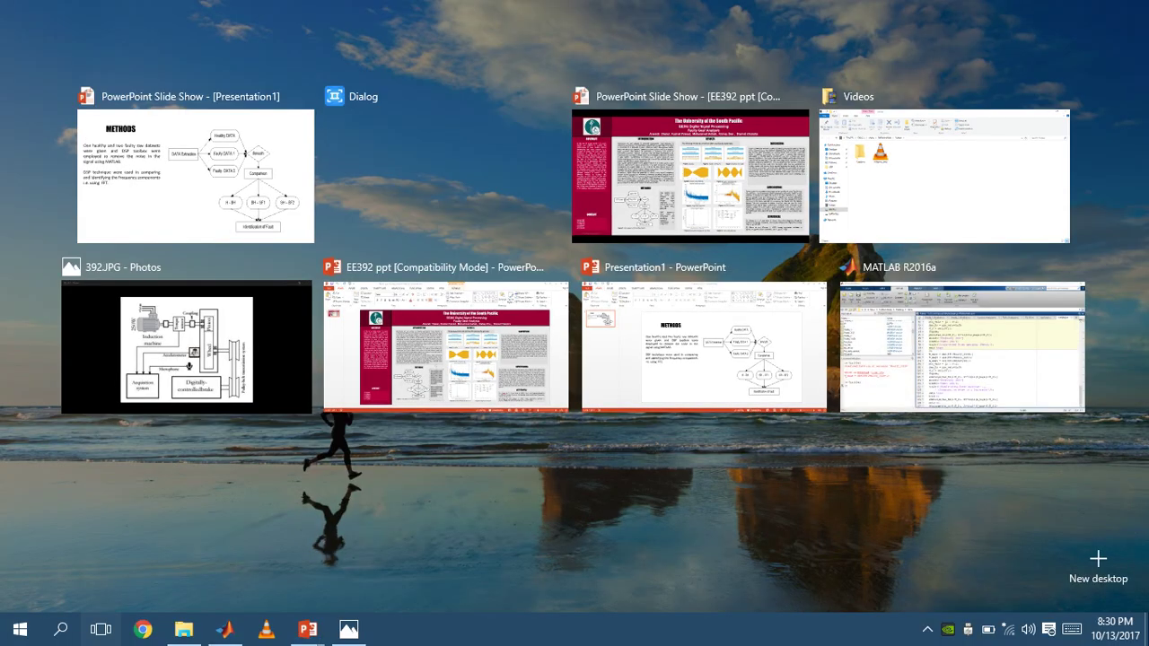
- Switch to MATLAB and bring up the DataLoadAndExtraction.m script in the editor
click(961, 347)
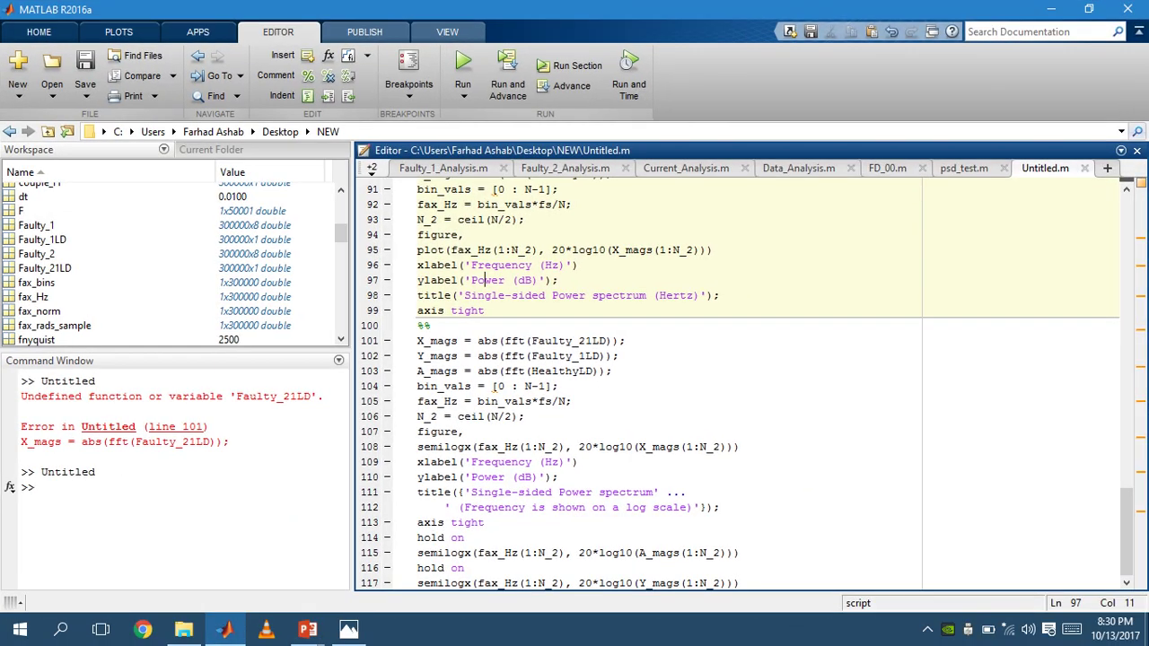
click(372, 168)
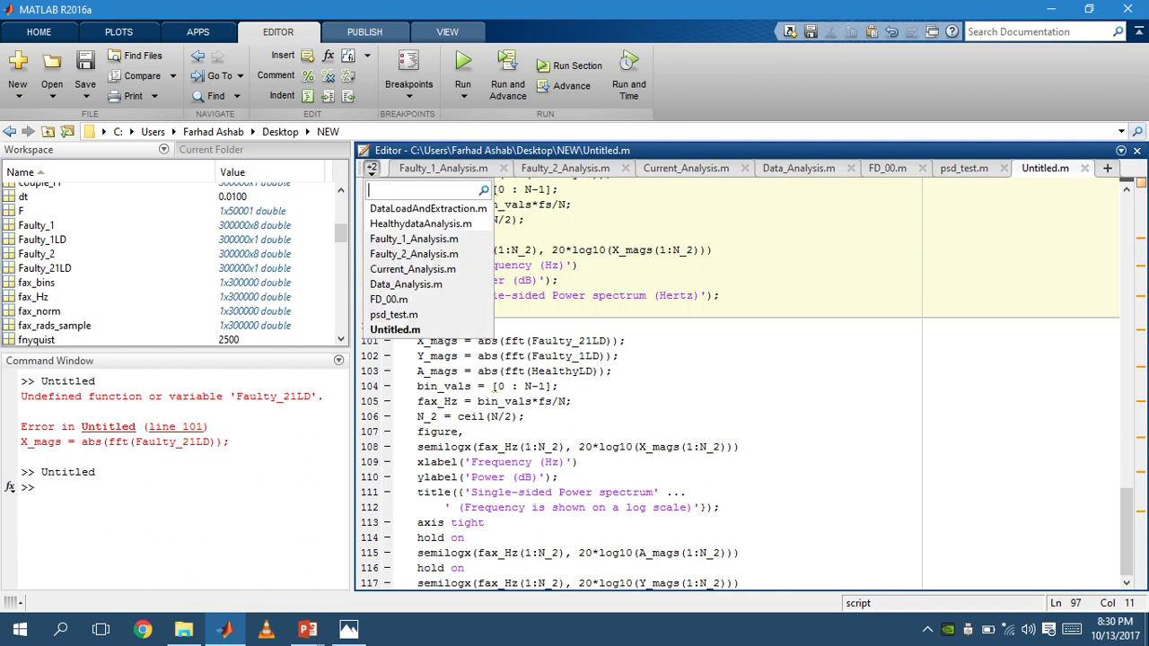
key(Down)
key(Return)
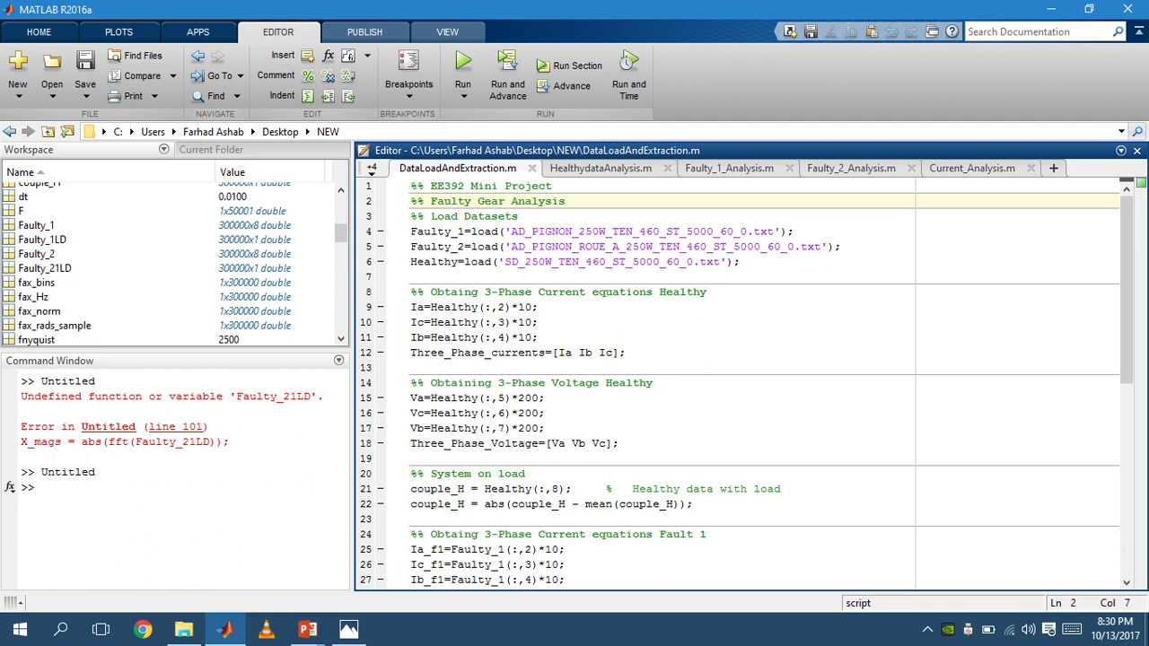
- Examine the workspace variables and read through the dataset loading, three-phase current, voltage and load sections of DataLoadAndExtraction.m
key(ctrl+3)
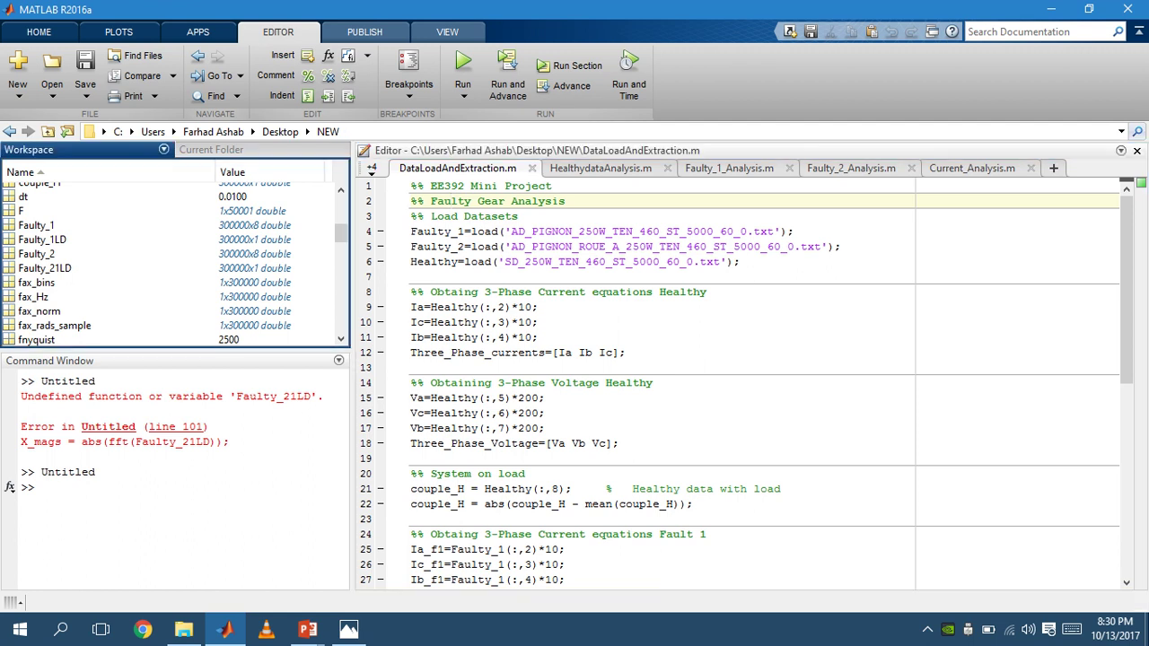
click(228, 340)
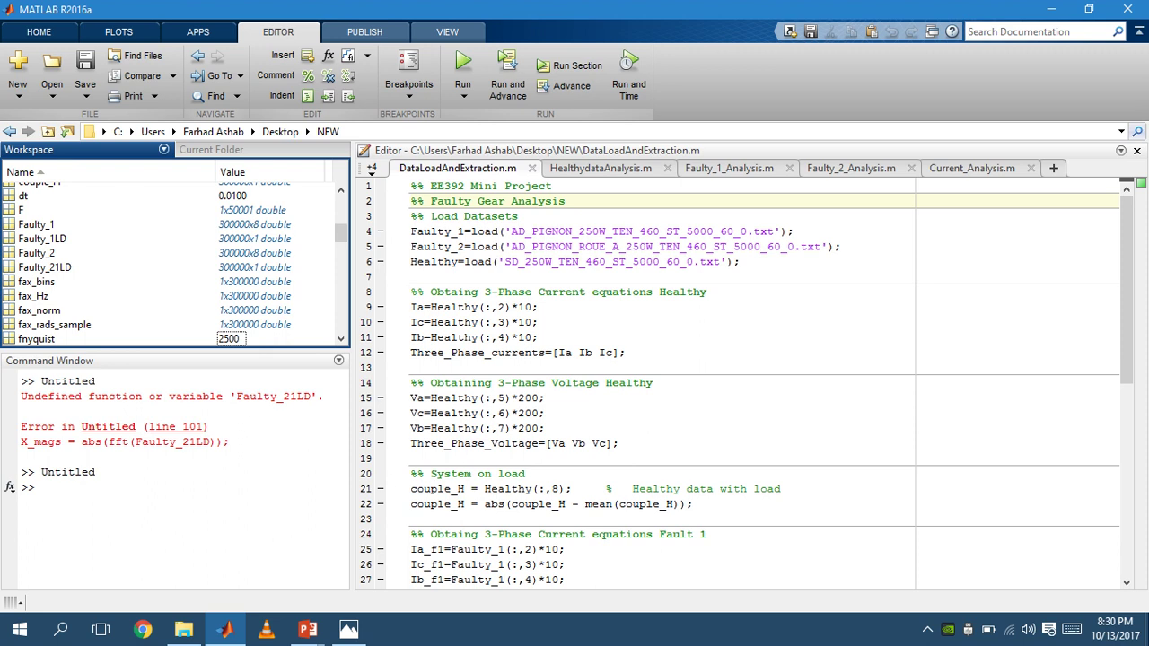
drag(341, 233, 341, 205)
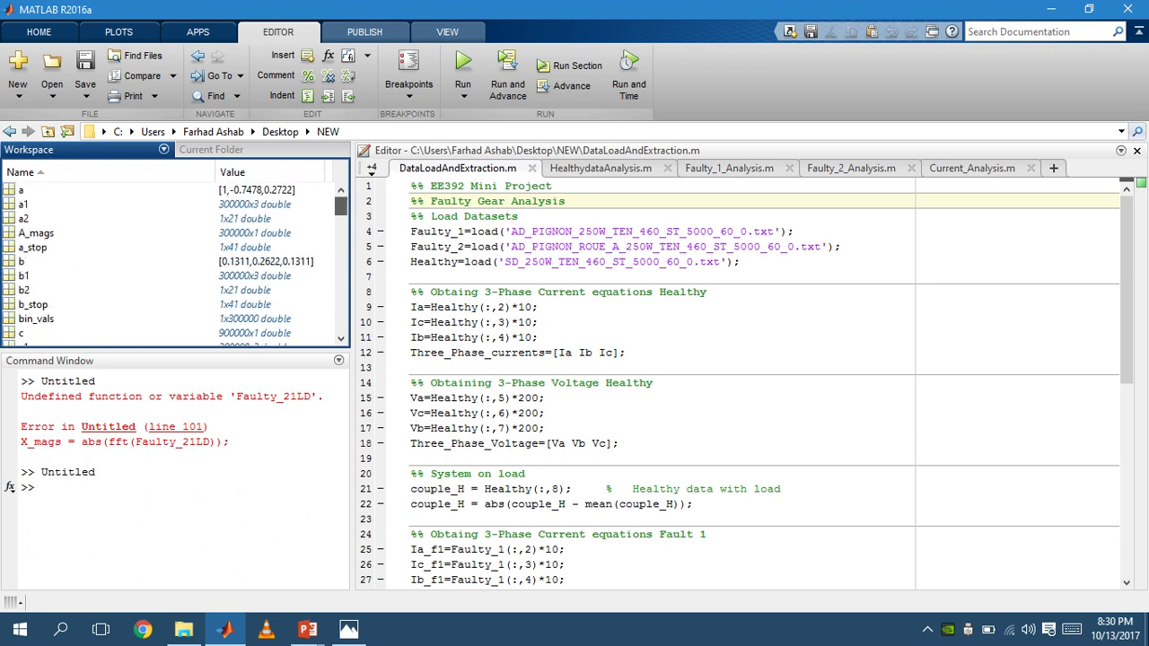
scroll(175, 265, down, 6)
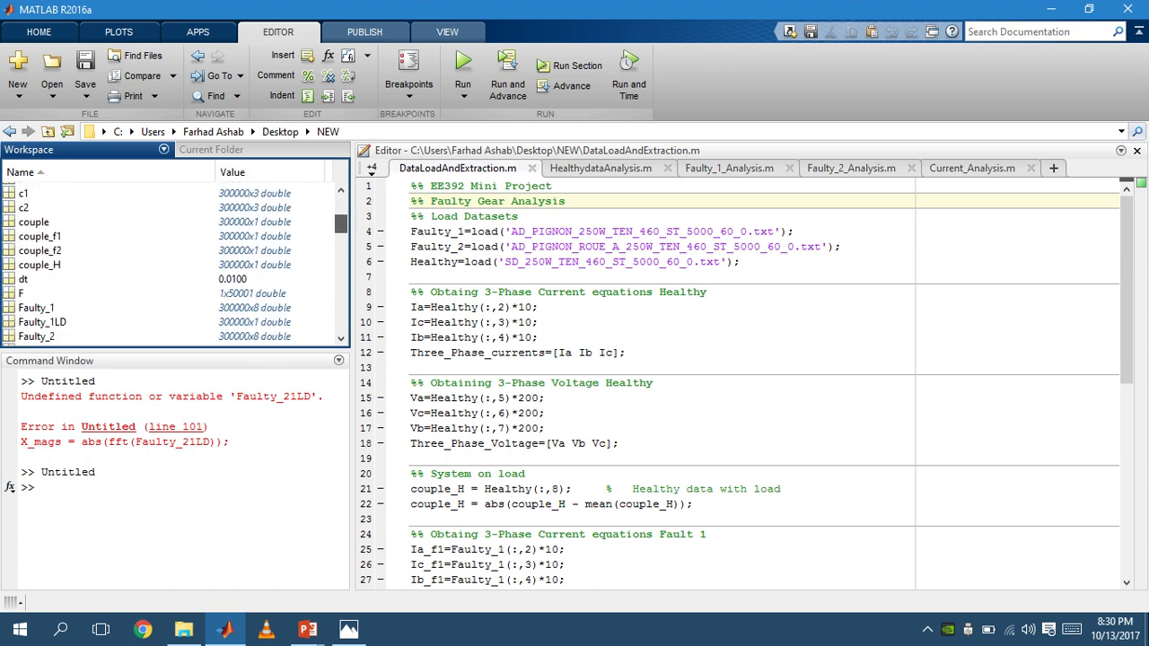
scroll(175, 265, down, 5)
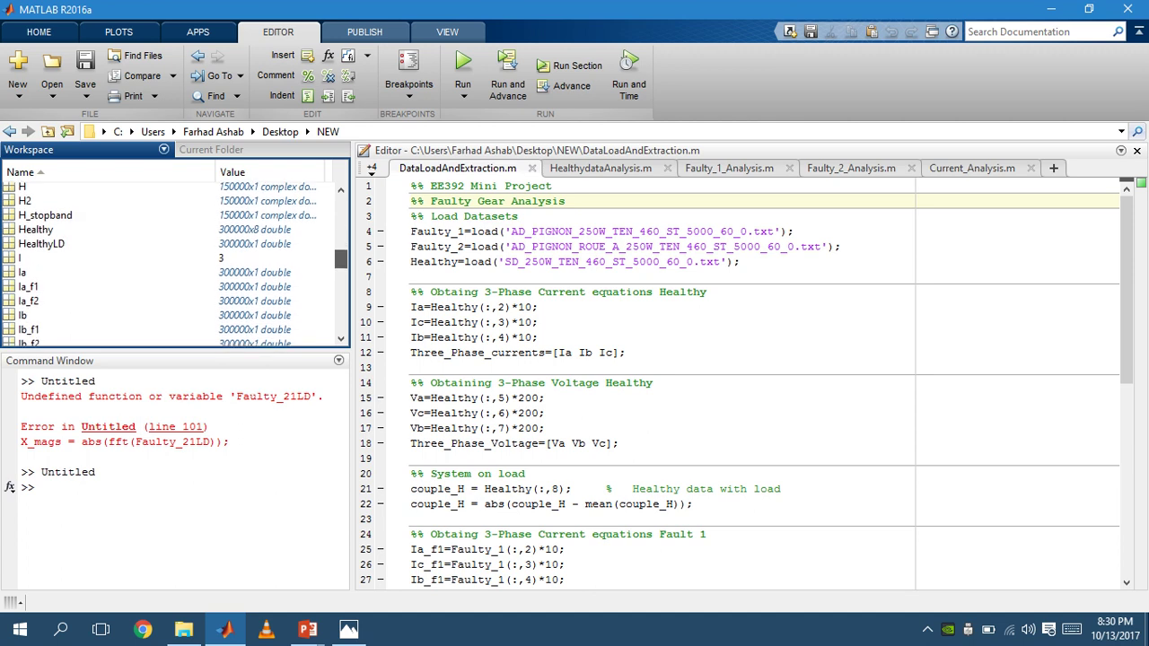
click(443, 292)
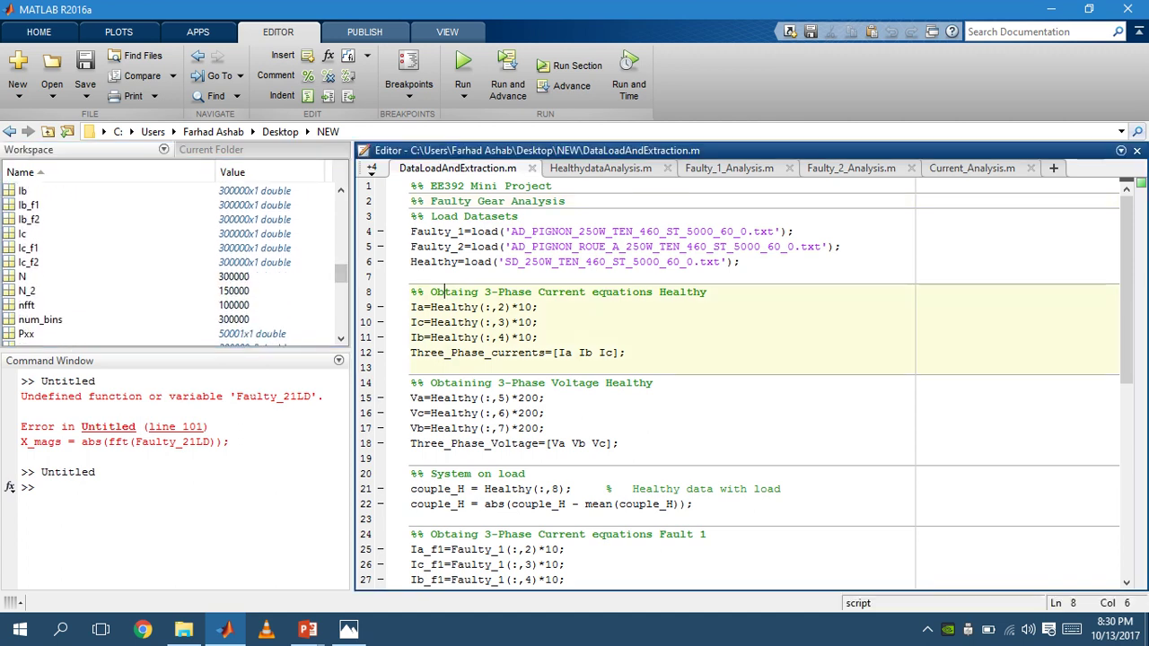
scroll(629, 377, down, 4)
scroll(740, 381, down, 2)
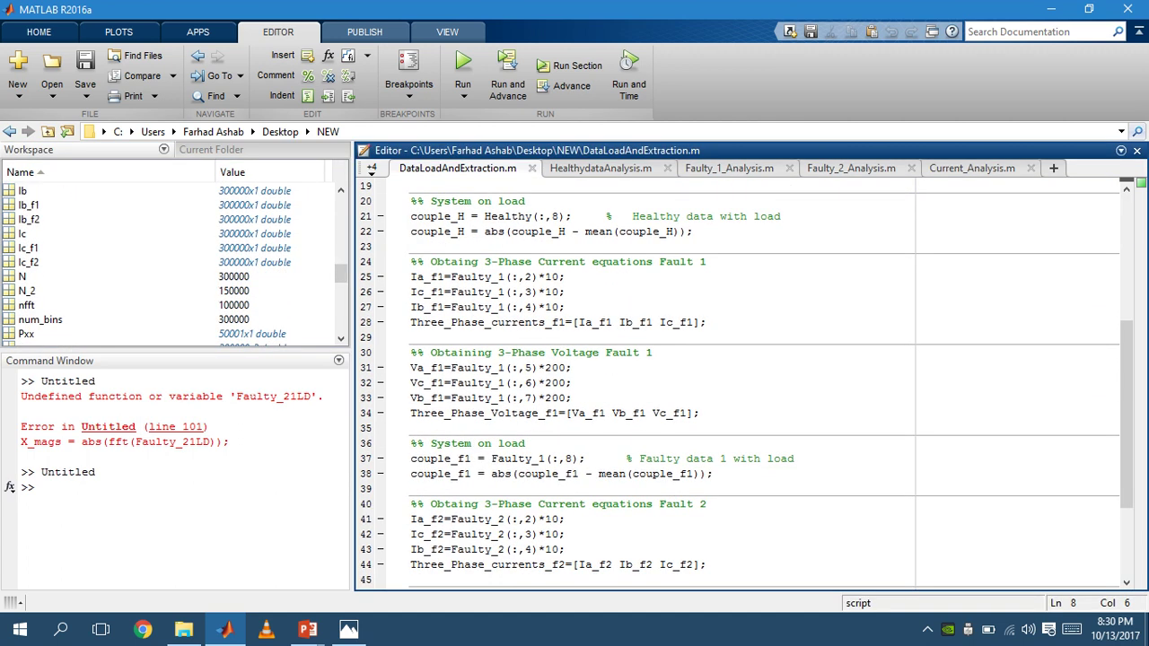
scroll(745, 381, down, 2)
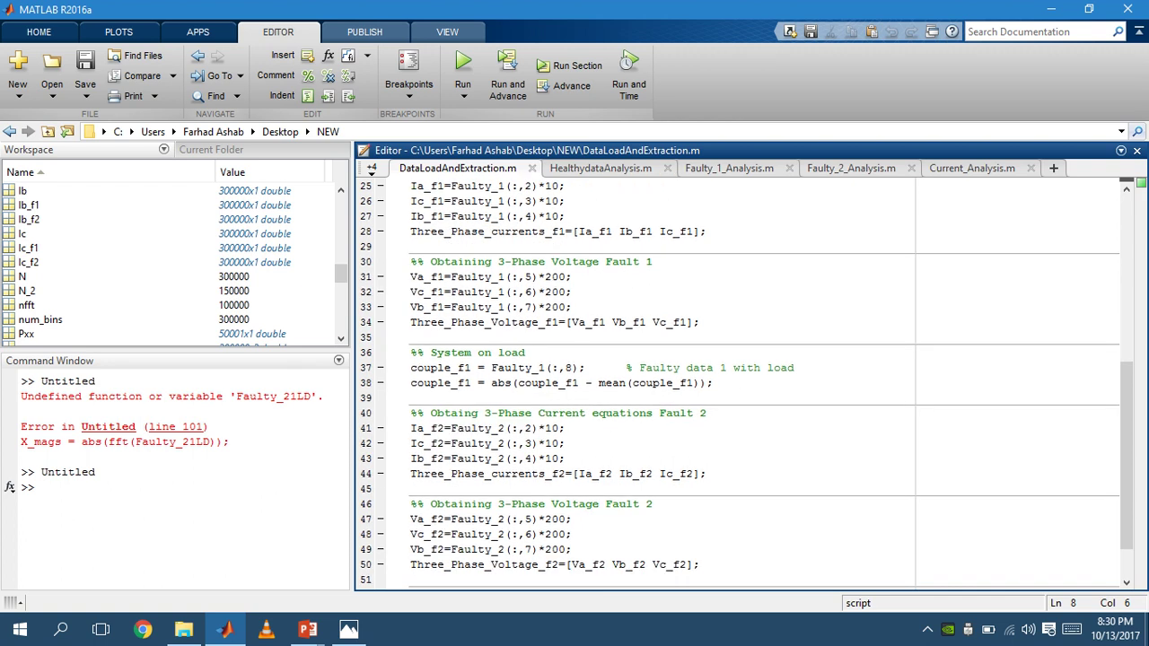
scroll(745, 381, down, 2)
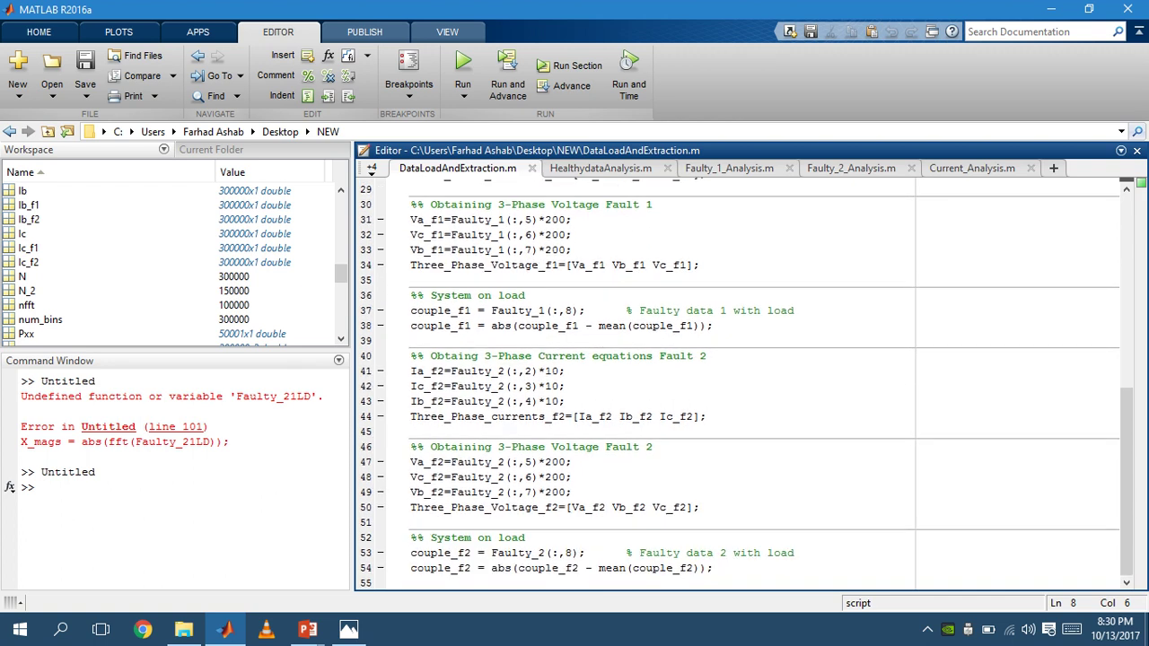
scroll(744, 382, up, 1)
scroll(745, 384, up, 8)
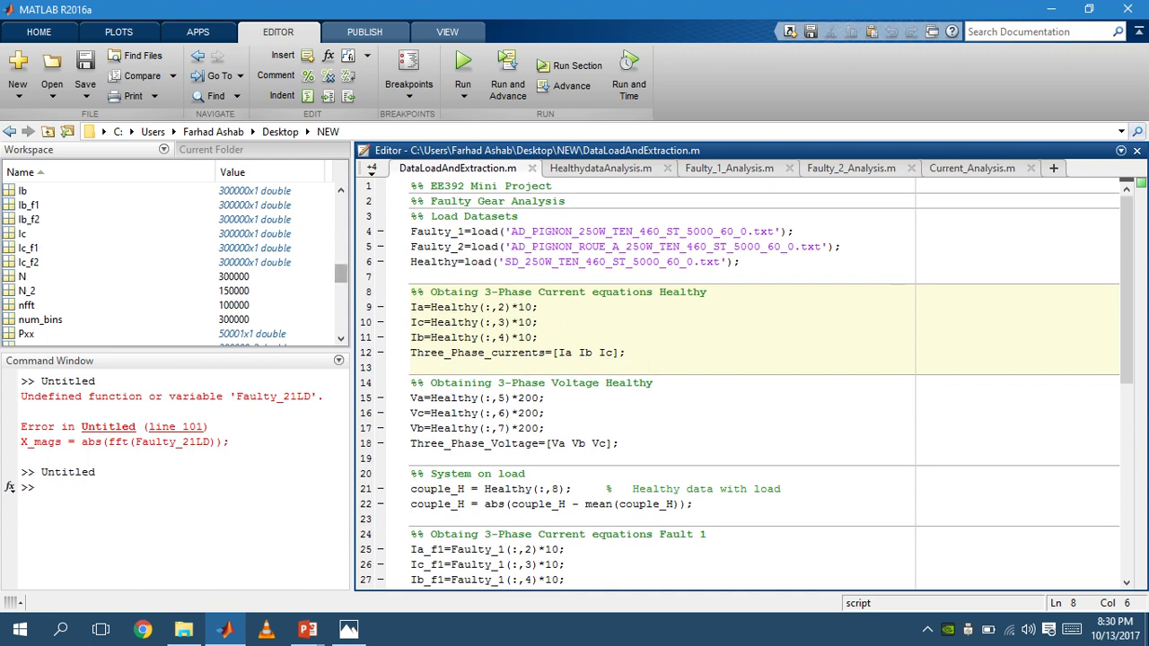
- Find the Healthy variable in the workspace, open it to view its data columns, and close it
drag(340, 274, 340, 228)
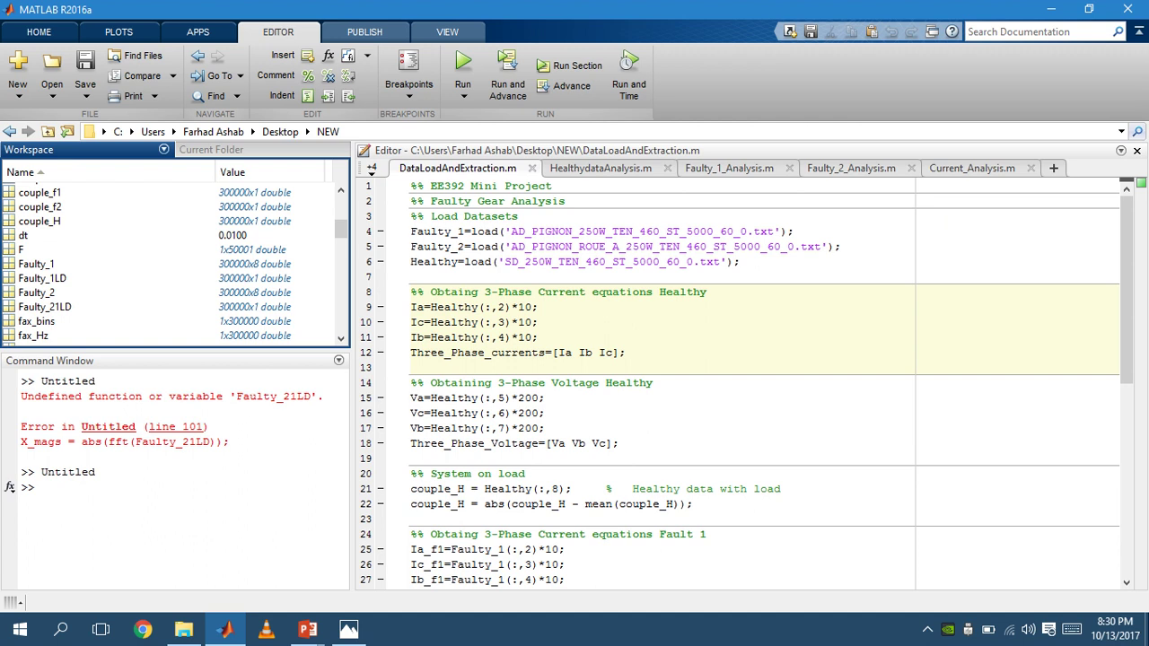
drag(340, 229, 340, 247)
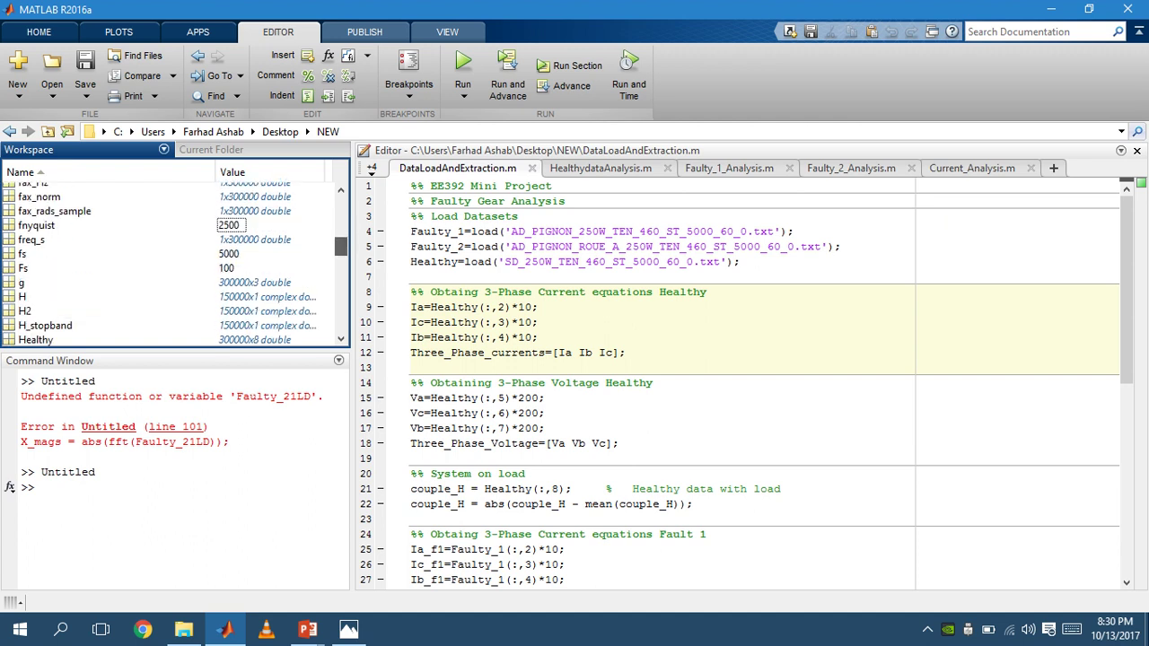
scroll(175, 265, up, 10)
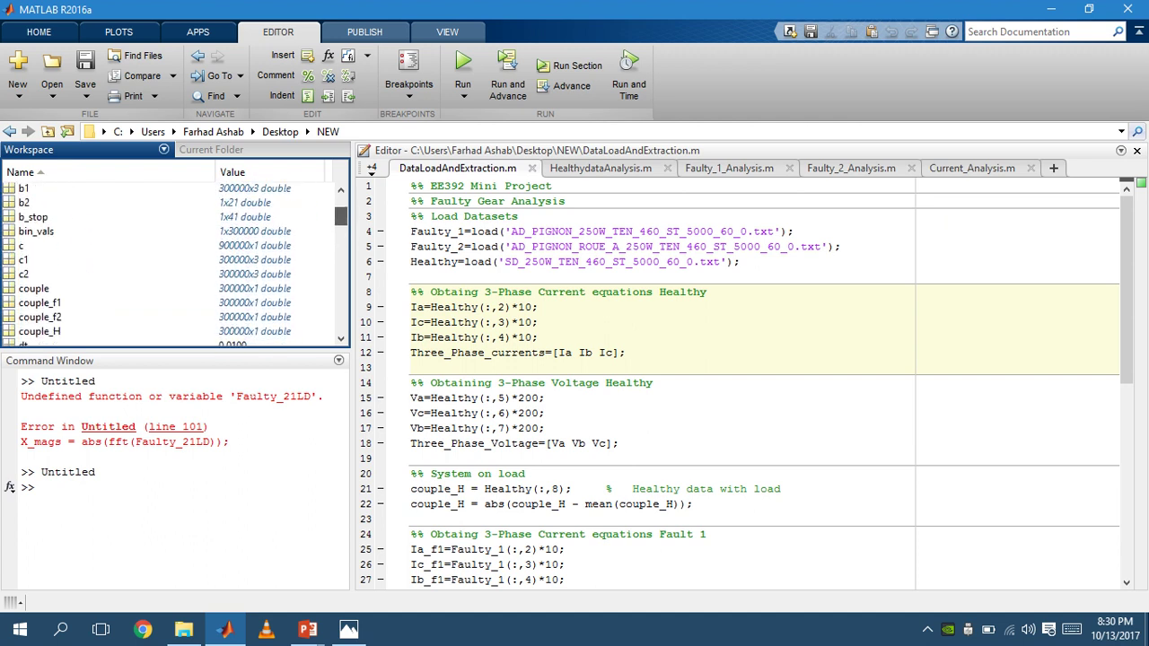
scroll(175, 265, down, 10)
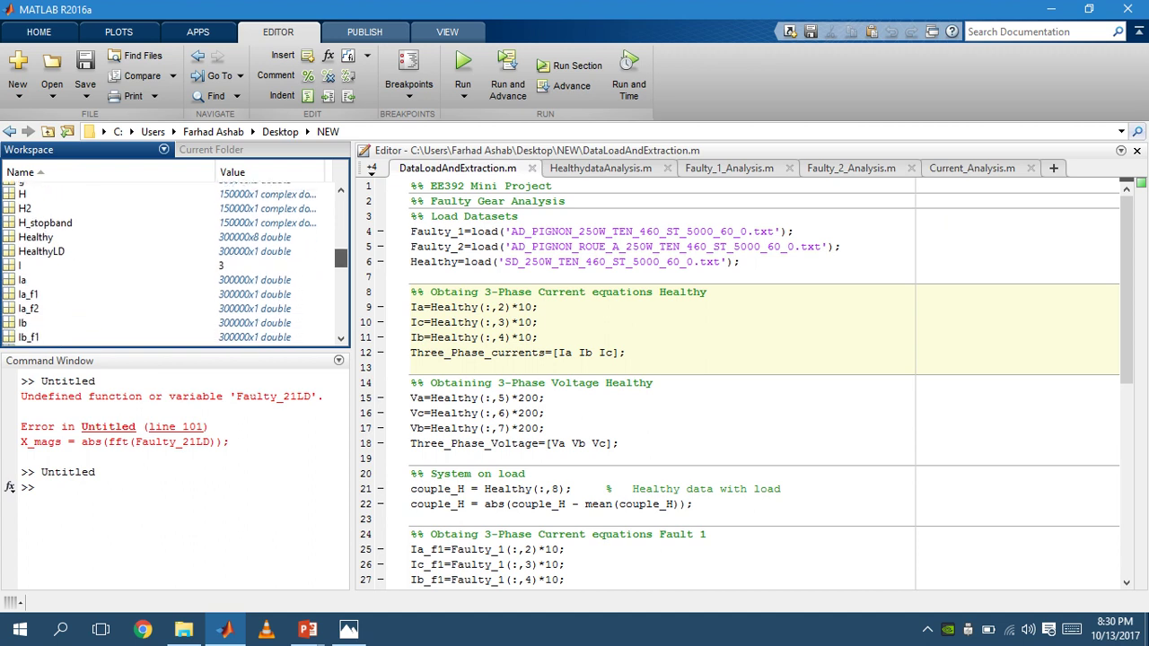
drag(340, 258, 340, 259)
click(36, 222)
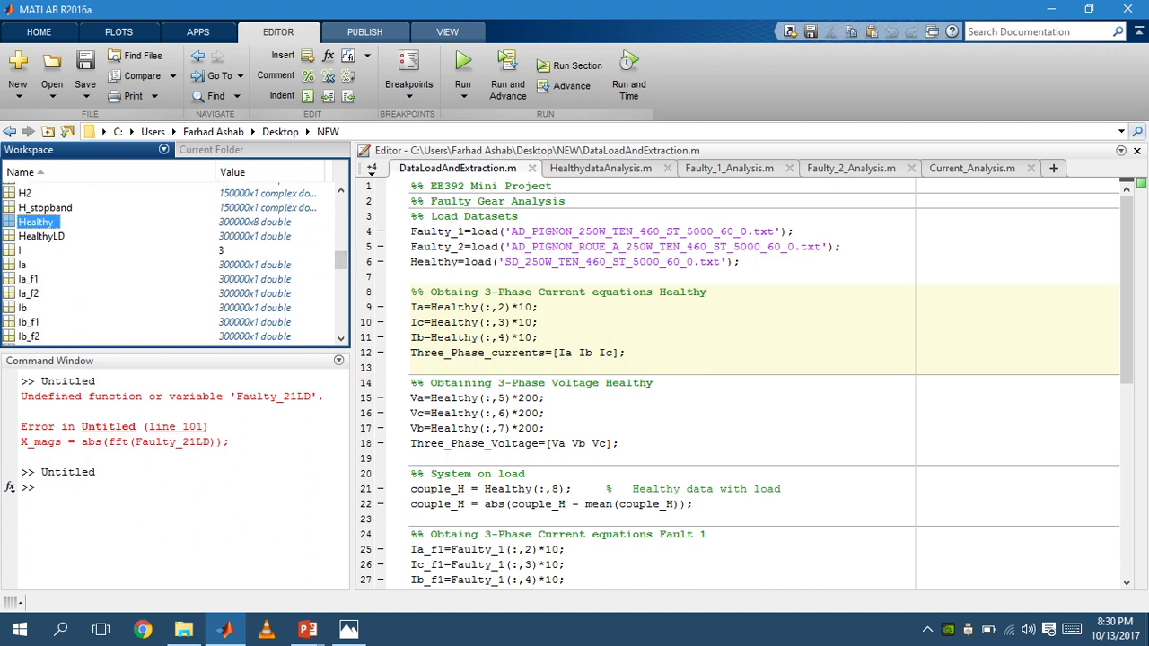
double_click(35, 222)
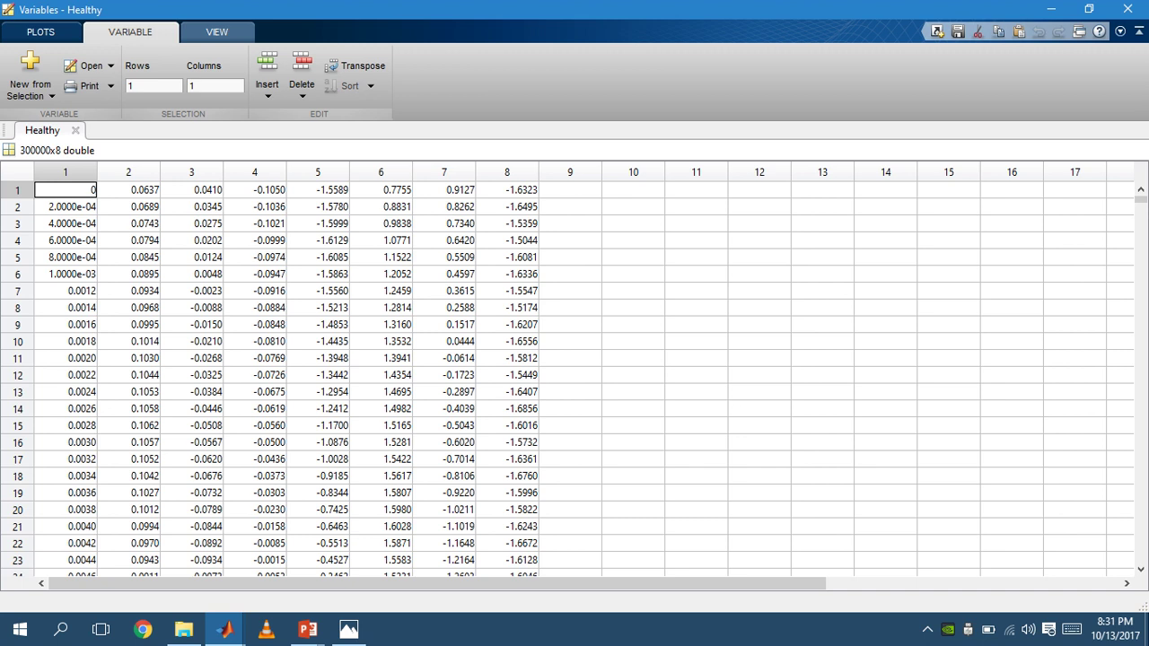
click(75, 130)
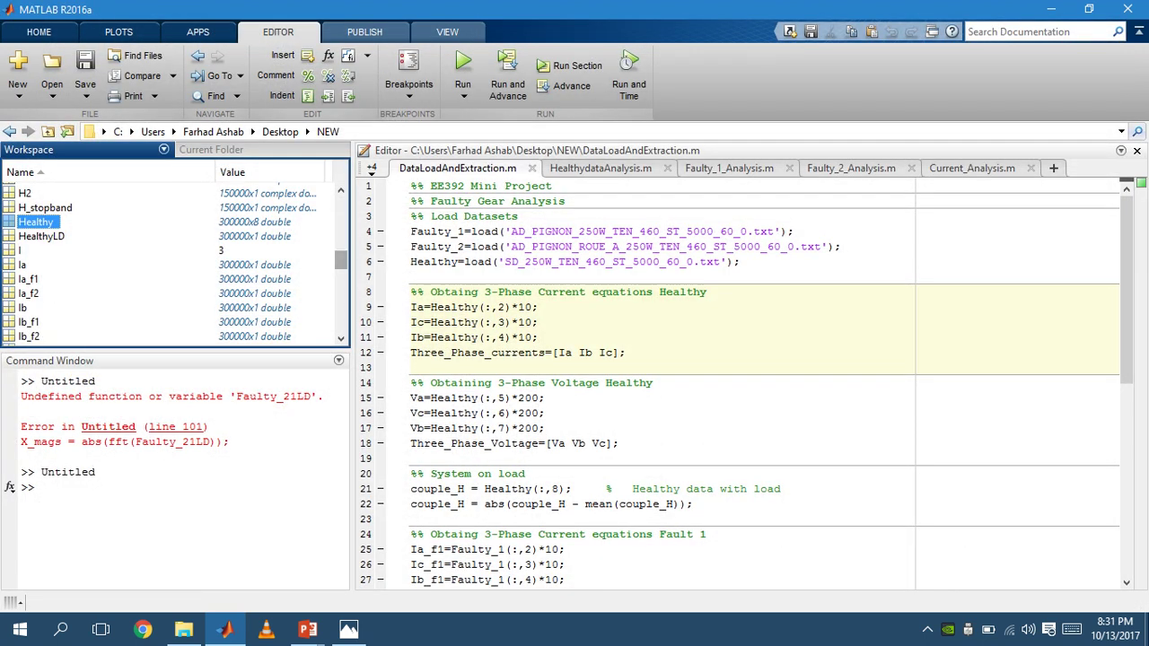
- View the data columns of the workspace variables Faulty_1 and Faulty_2, closing each one after viewing
scroll(175, 263, up, 8)
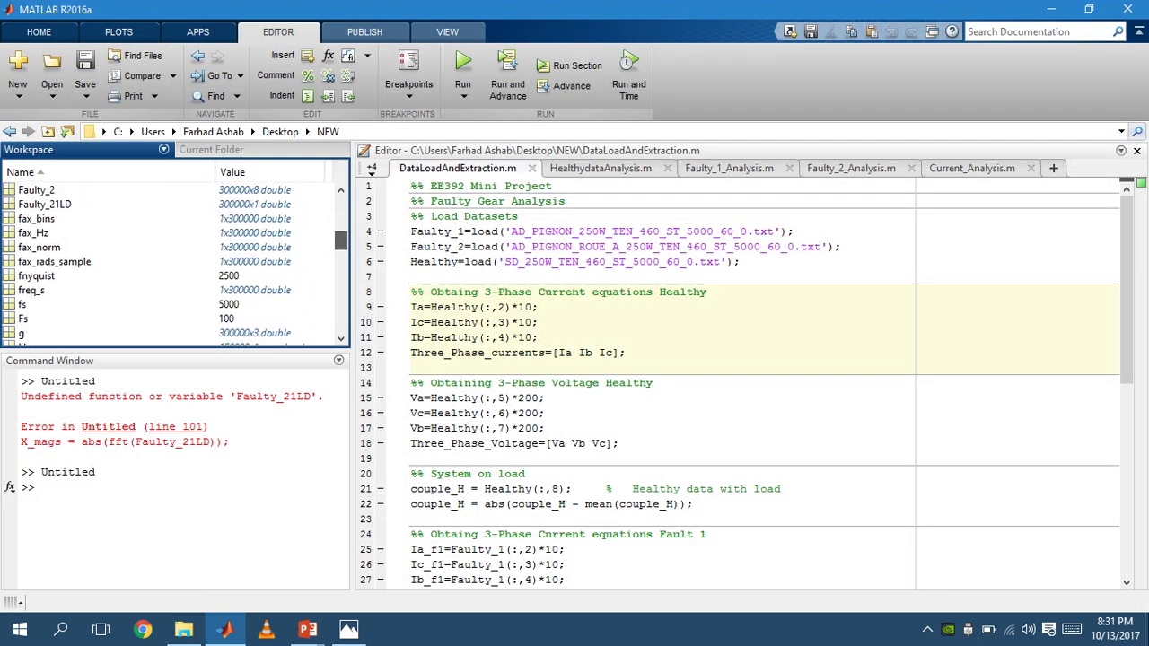
scroll(175, 264, up, 1)
double_click(36, 259)
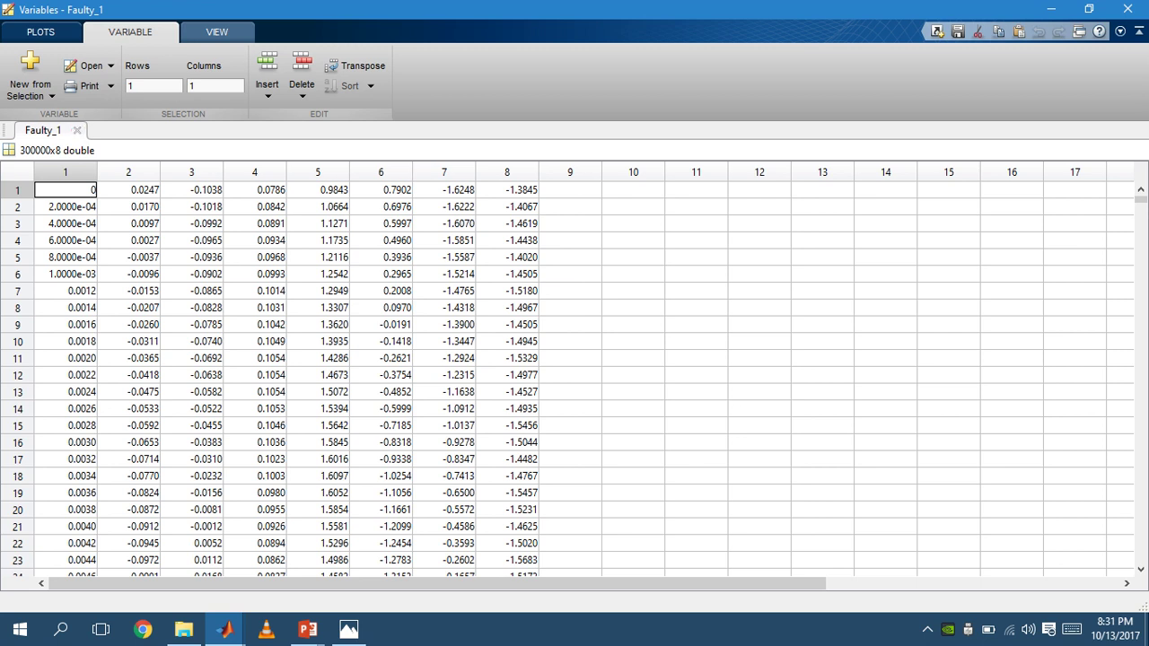
click(77, 130)
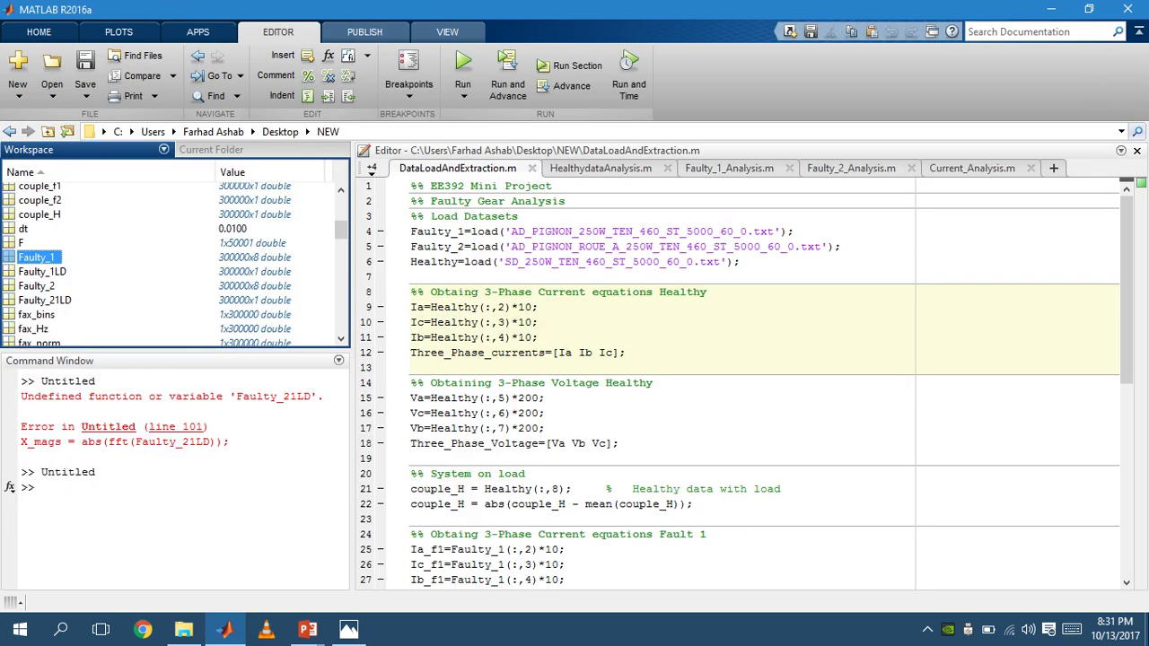
click(36, 286)
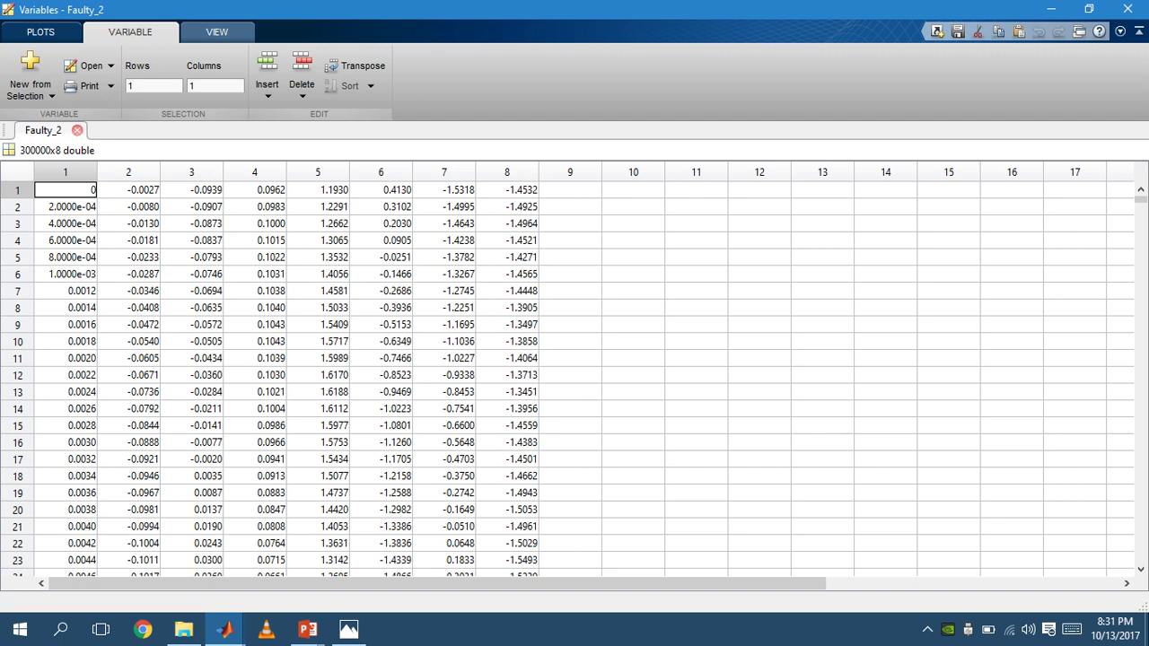
click(77, 131)
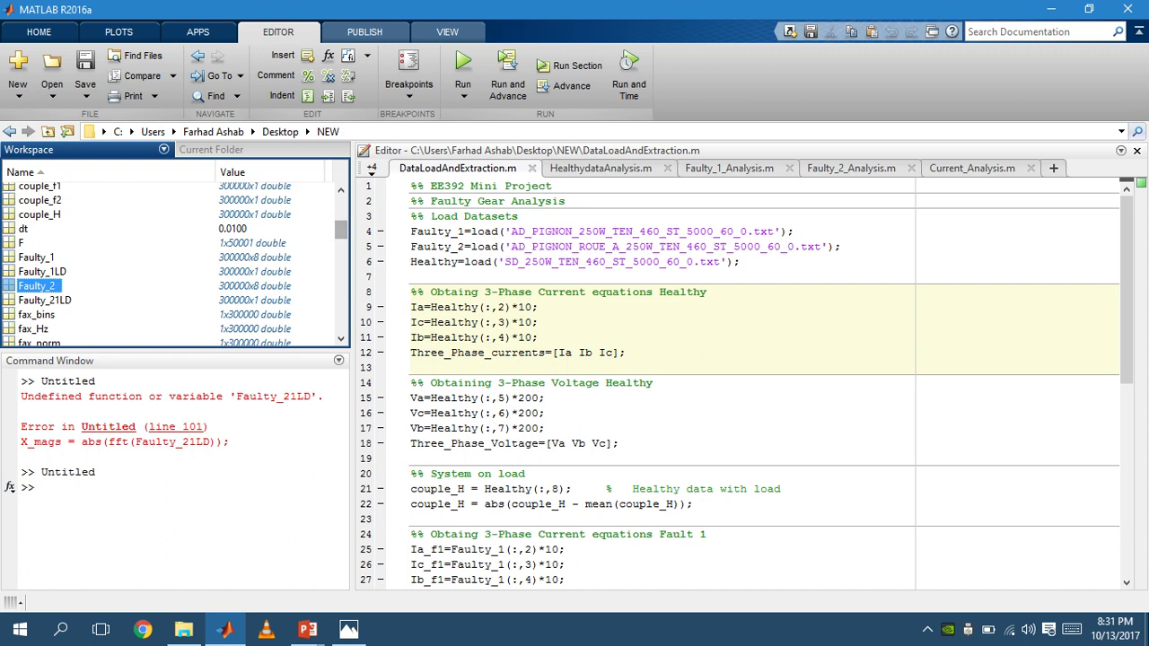
scroll(341, 231, down, 3)
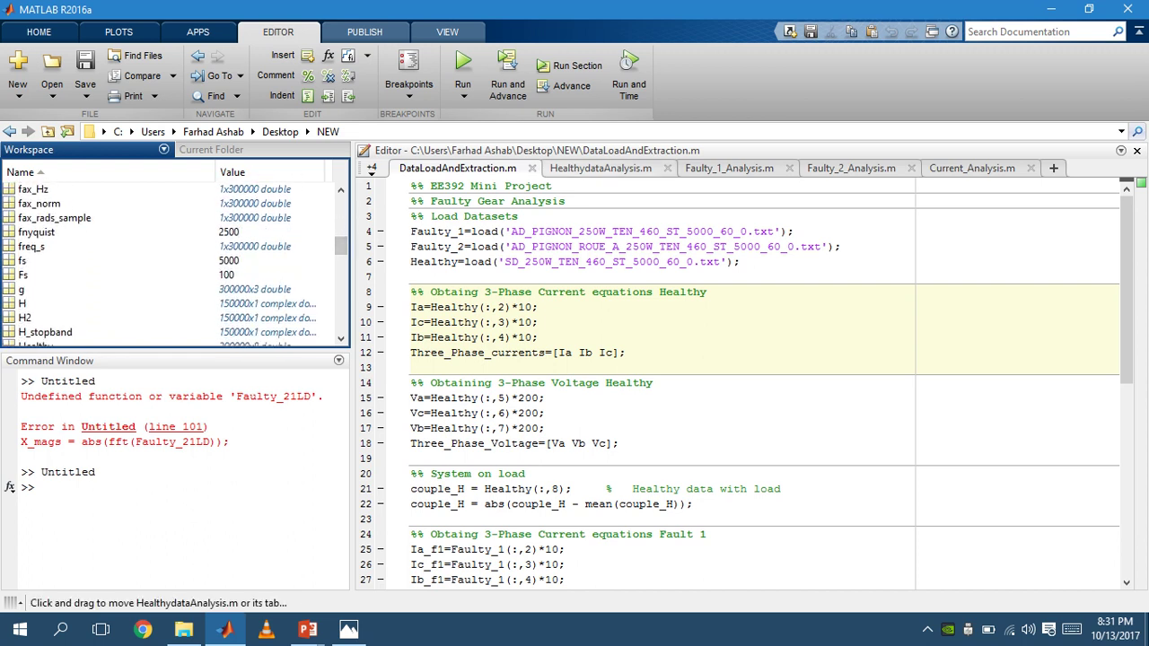
- Run the HealthydataAnalysis.m script to plot the smoothed healthy currents, and close the resulting figure
click(600, 168)
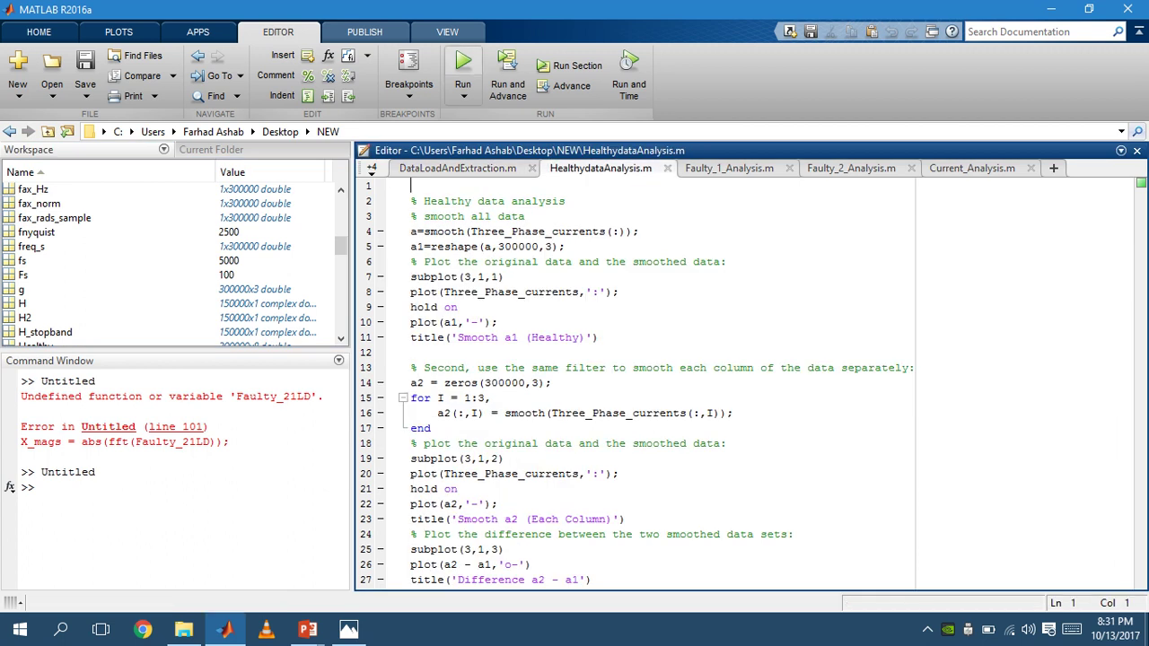
click(462, 67)
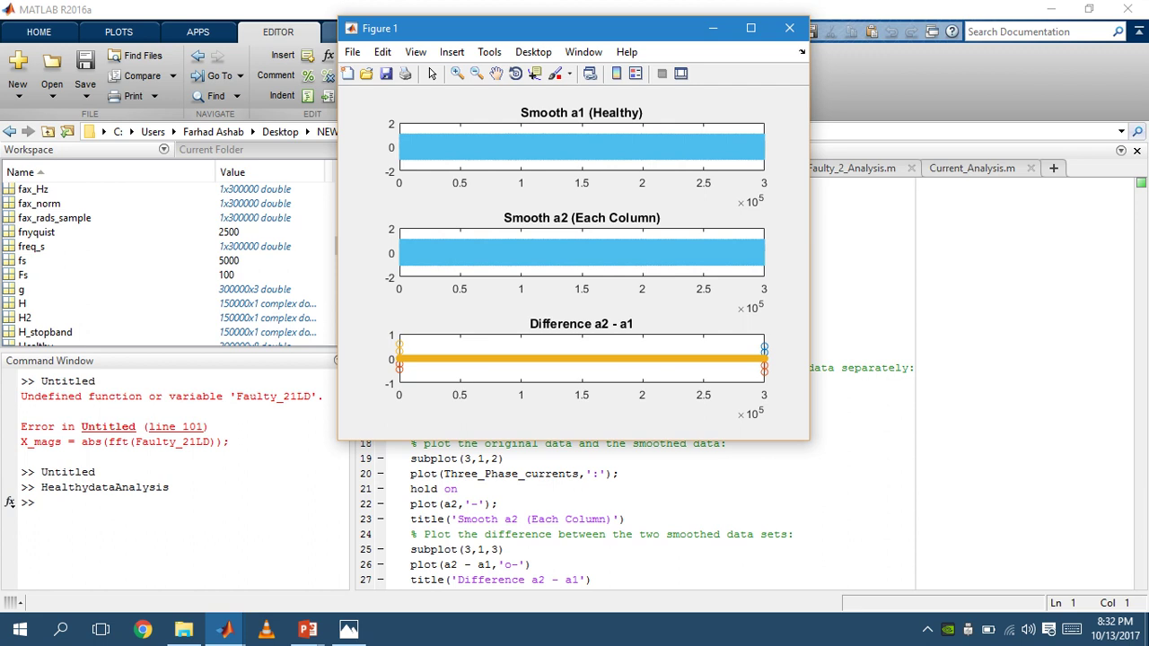
click(789, 27)
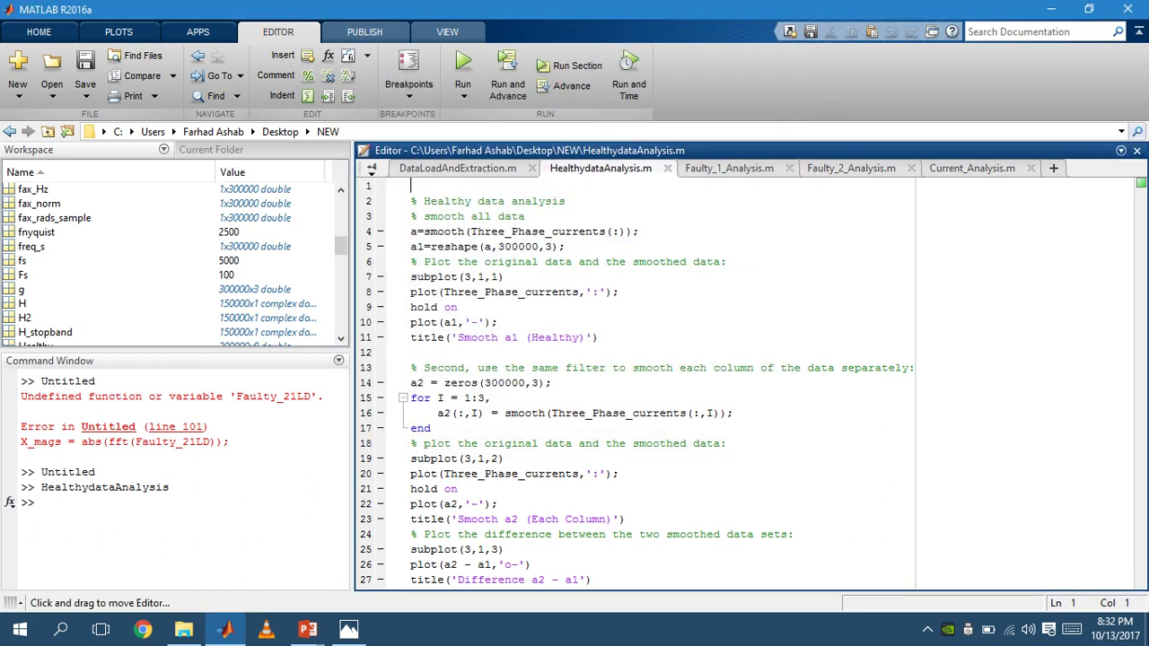
- Run the Faulty_1_Analysis.m script to plot the smoothed fault 1 currents, and close the resulting figure
click(729, 168)
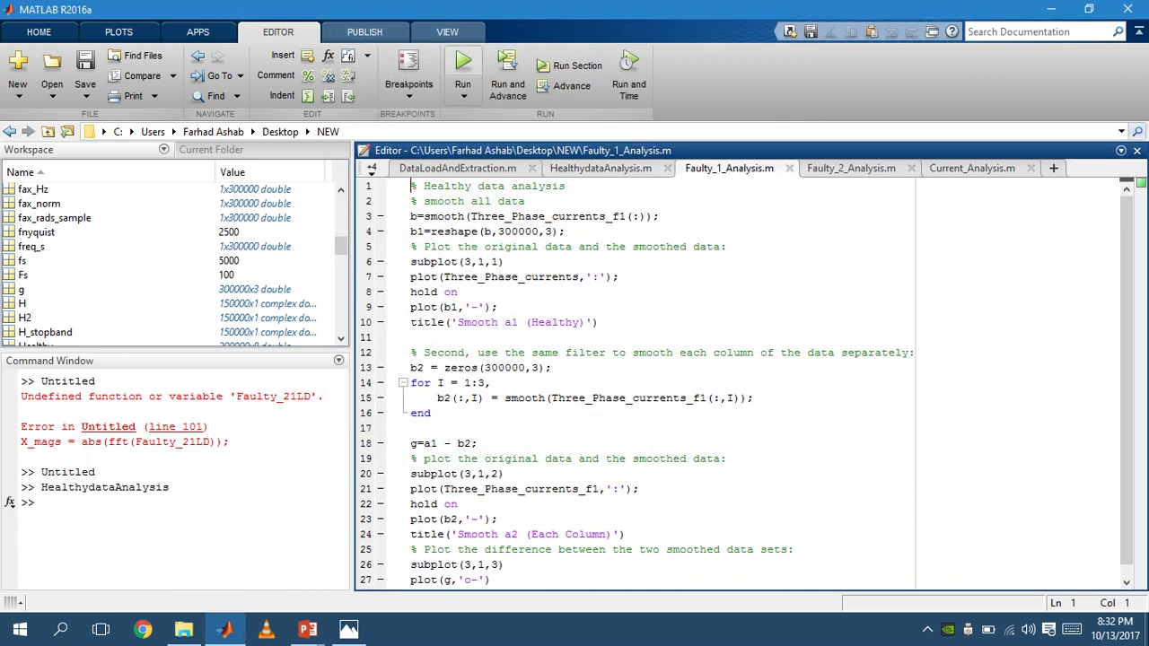
click(463, 67)
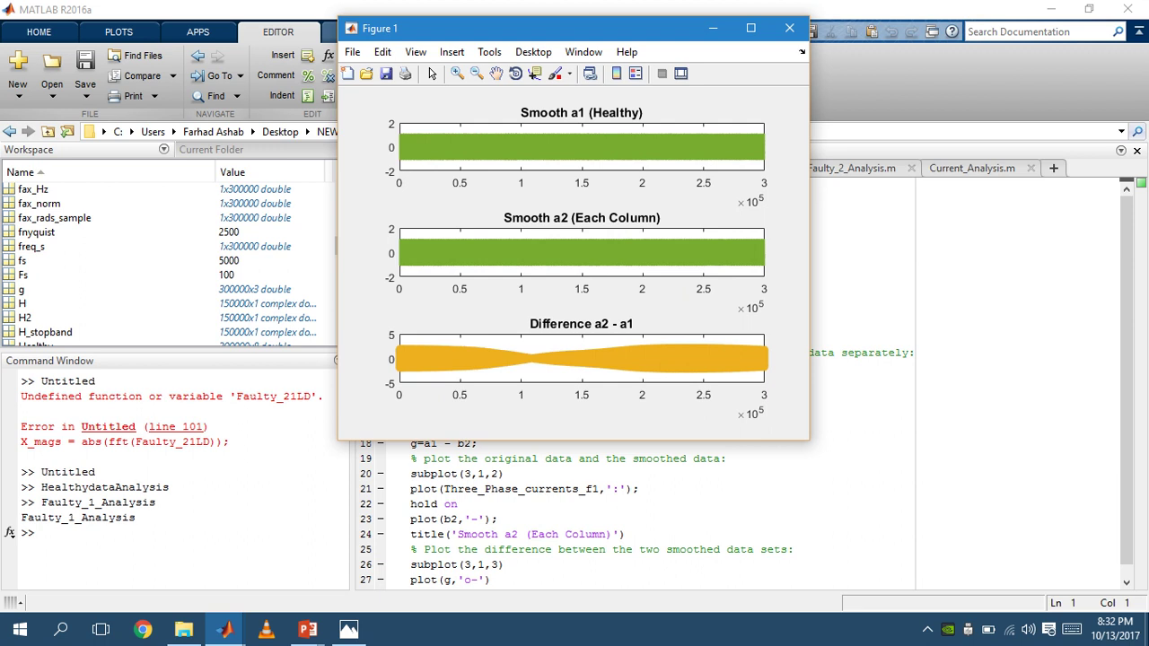
click(789, 28)
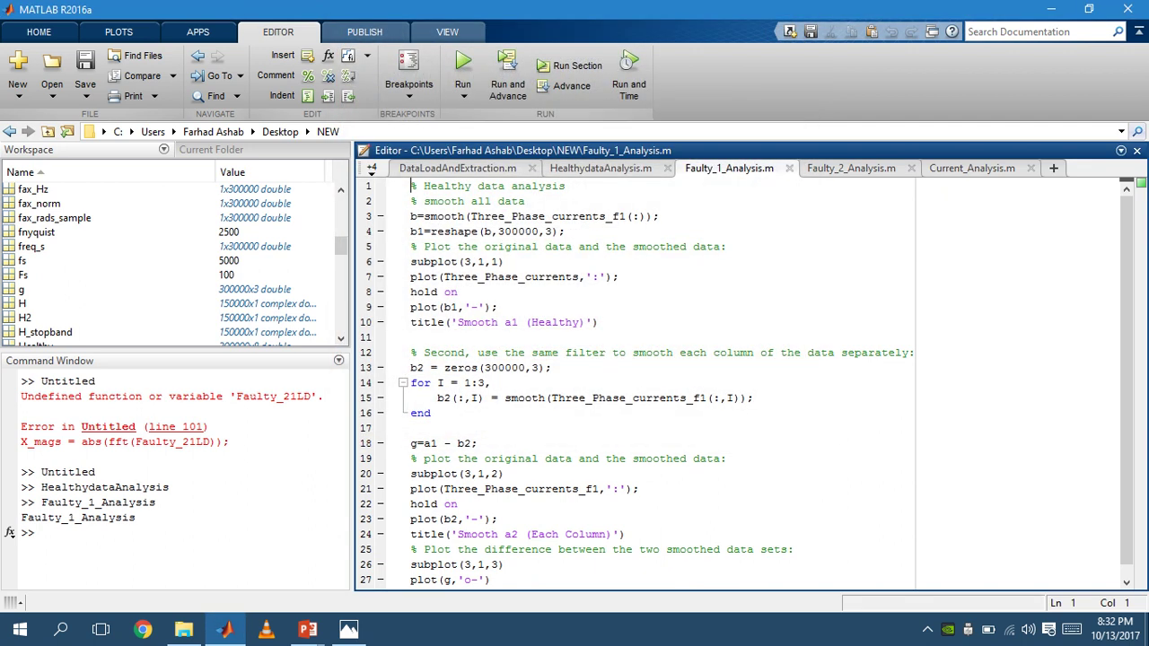
- Run Faulty_1_Analysis.m again, zoom in on the Smooth a2 (Each Column) plot, and maximize the figure window
click(462, 67)
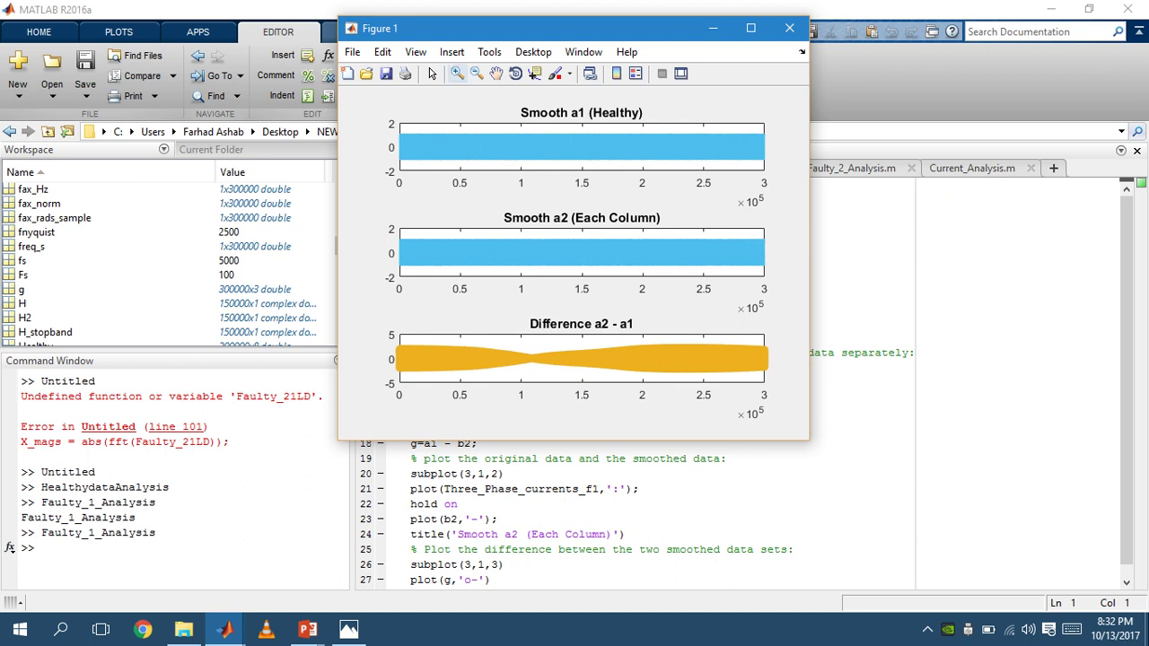
click(457, 73)
drag(465, 233, 603, 269)
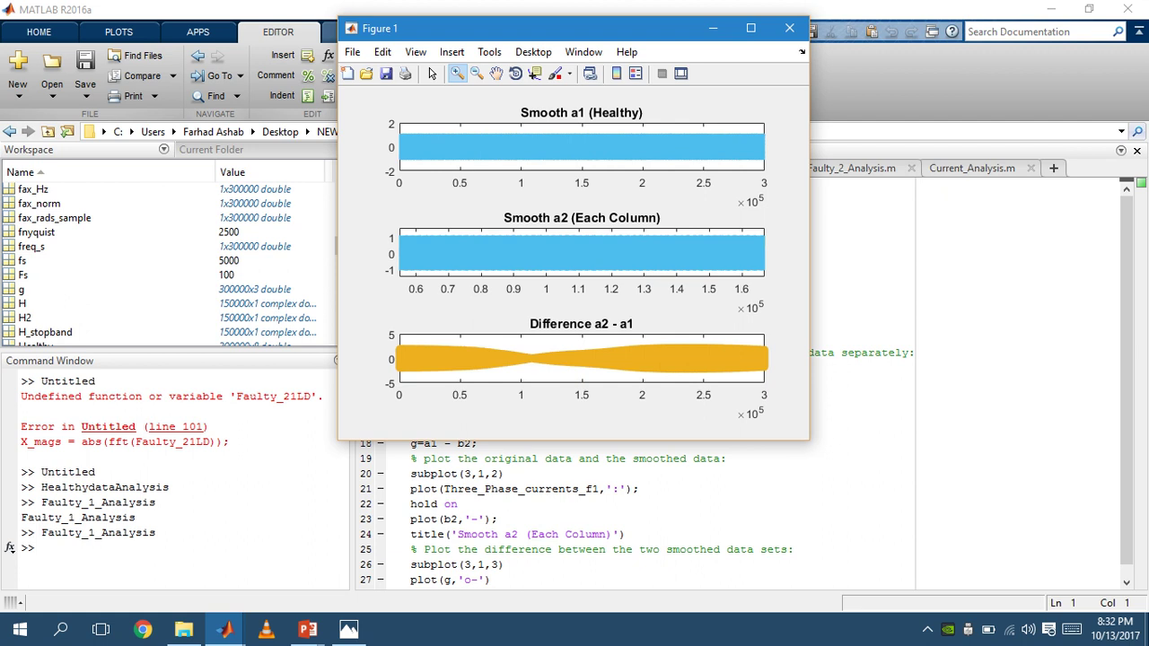
click(751, 27)
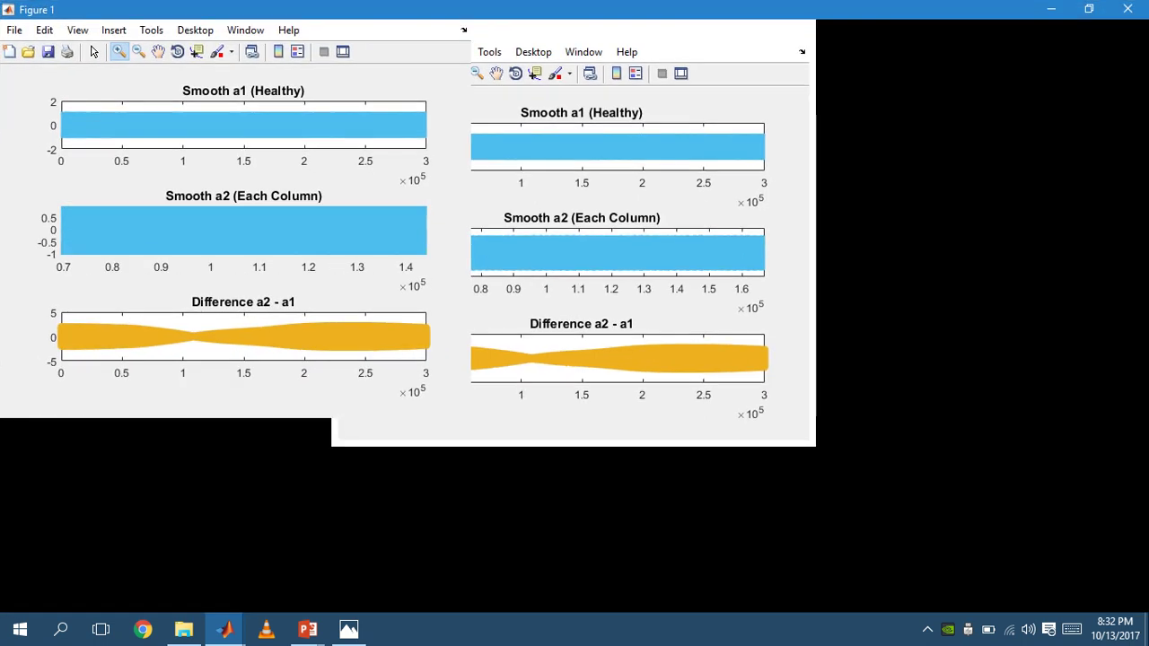
- Zoom out the Smooth a2 (Each Column) plot and zoom back in around 9.1 to 9.25 ×10^4 until individual waveforms are distinguishable
scroll(201, 236, up, 1)
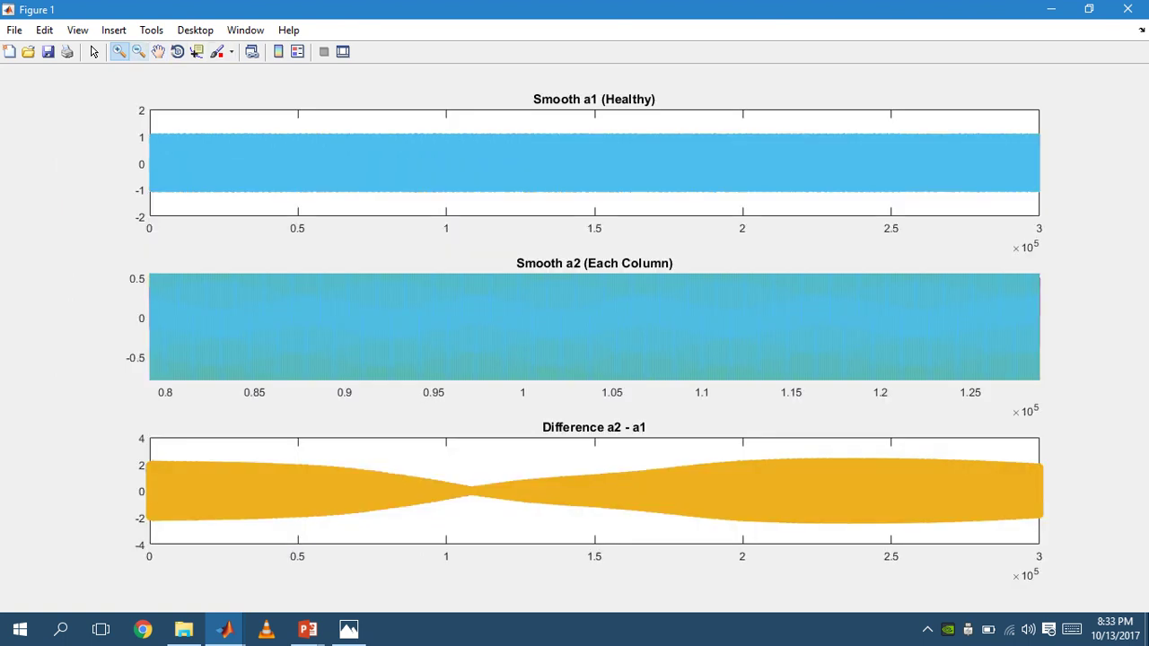
click(139, 51)
click(337, 305)
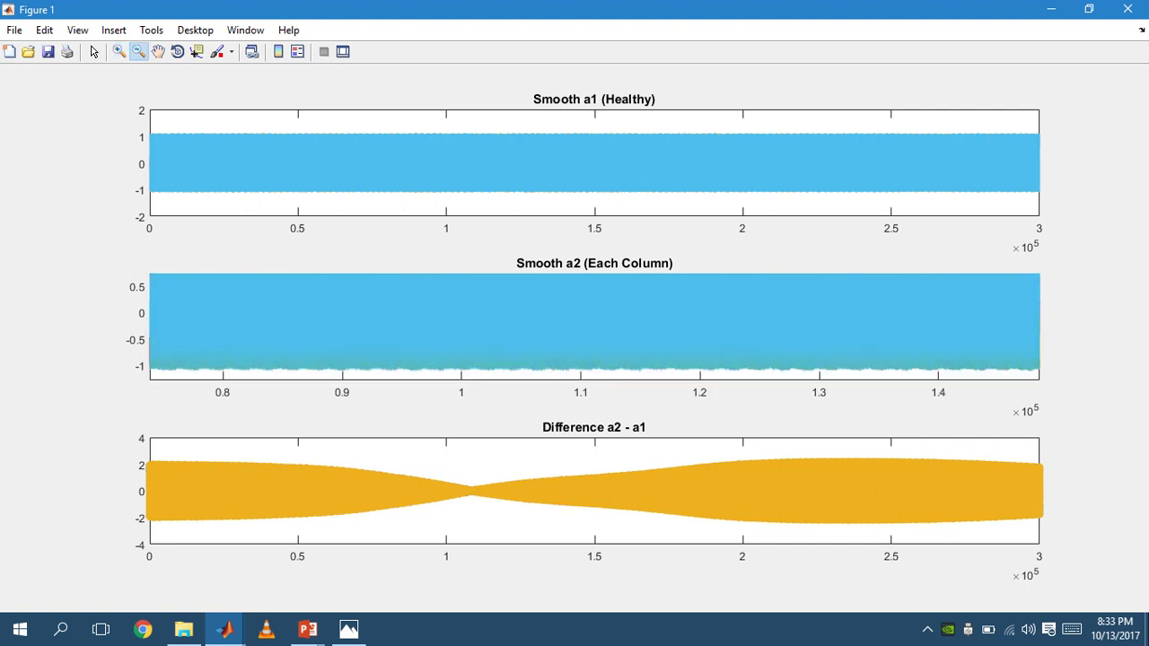
click(338, 302)
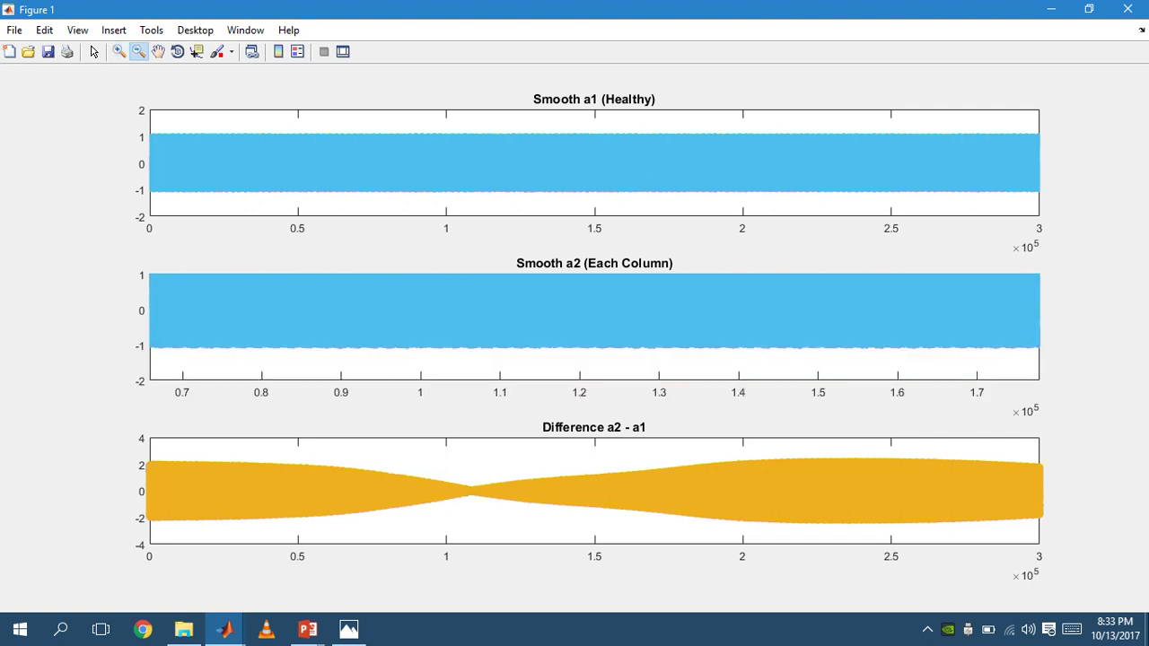
click(338, 301)
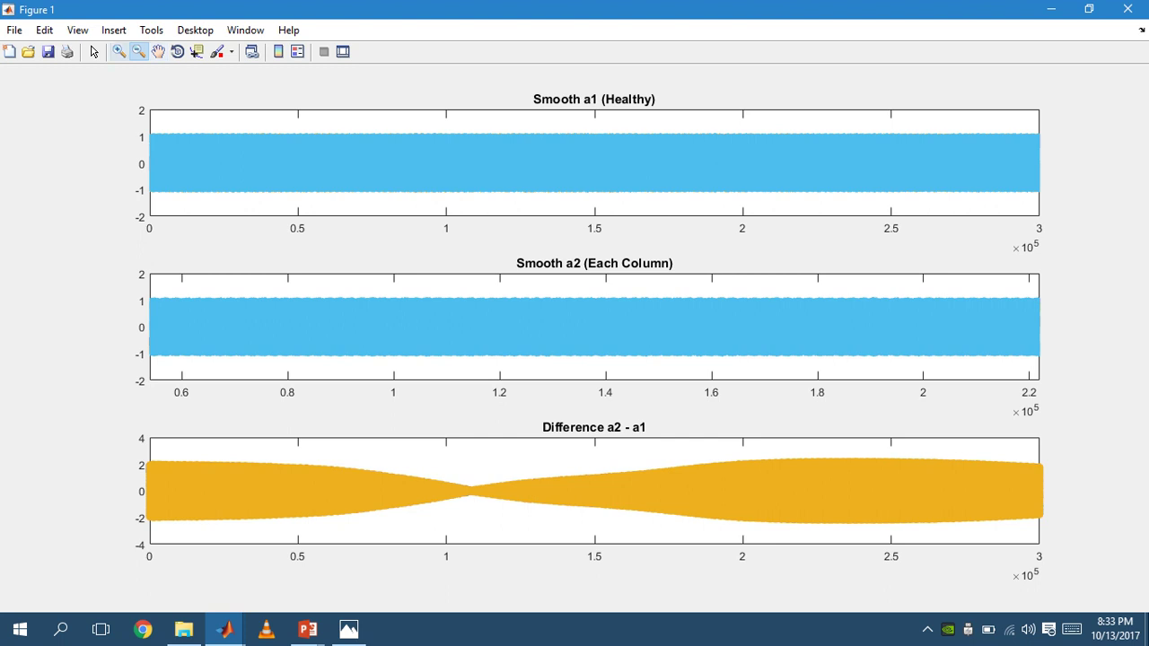
click(119, 51)
drag(314, 285, 414, 368)
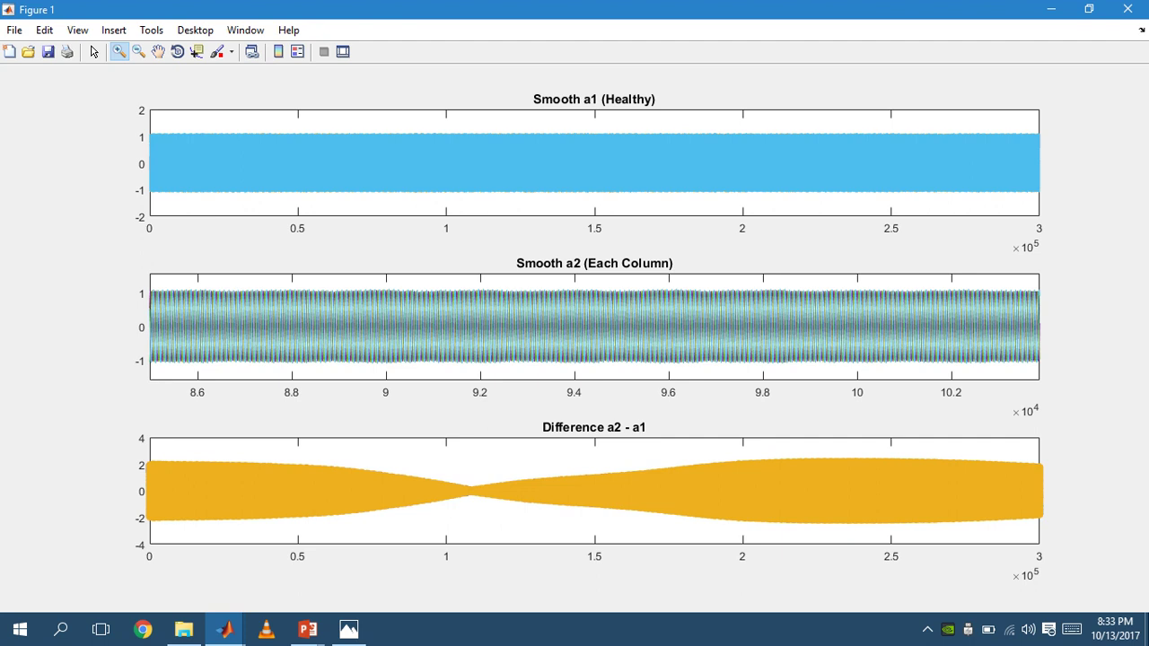
drag(414, 281, 525, 365)
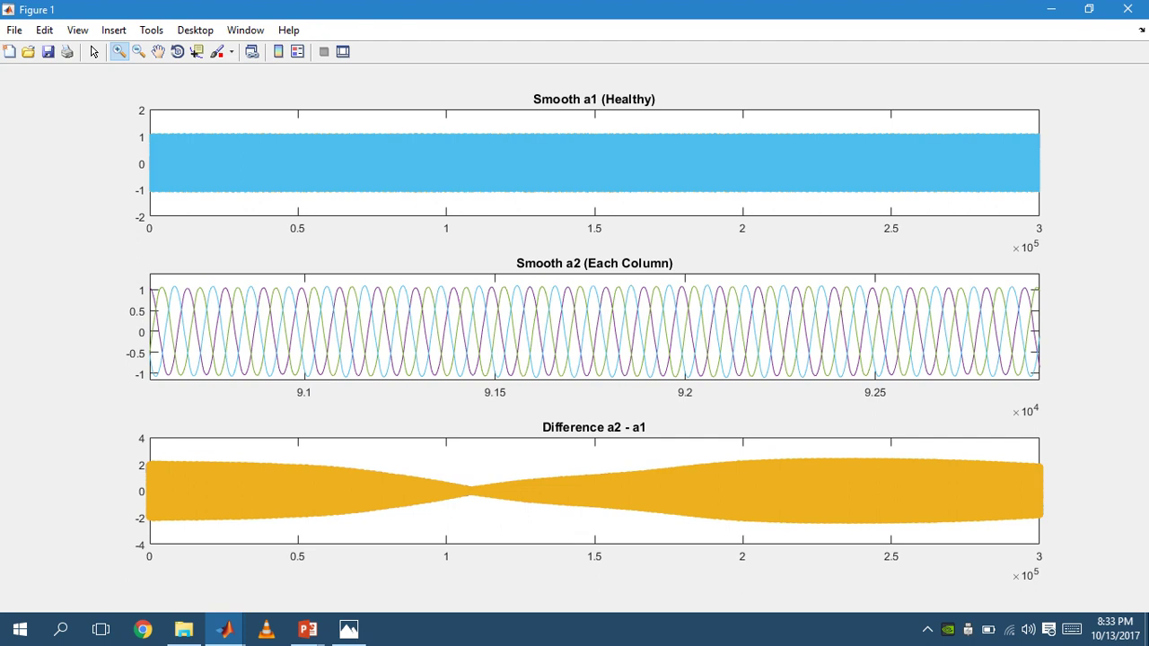
- Zoom in on the Smooth a1 (Healthy) plot between about 1.149 and 1.157 ×10^5, and close the figure
drag(473, 123, 516, 207)
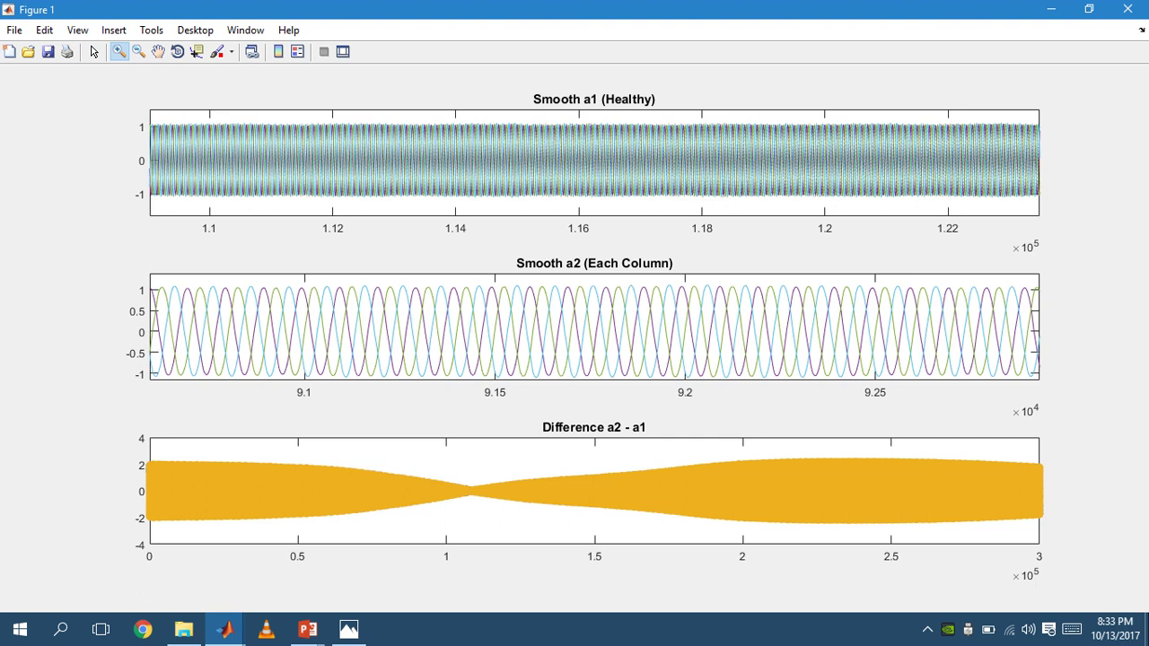
drag(508, 112, 563, 207)
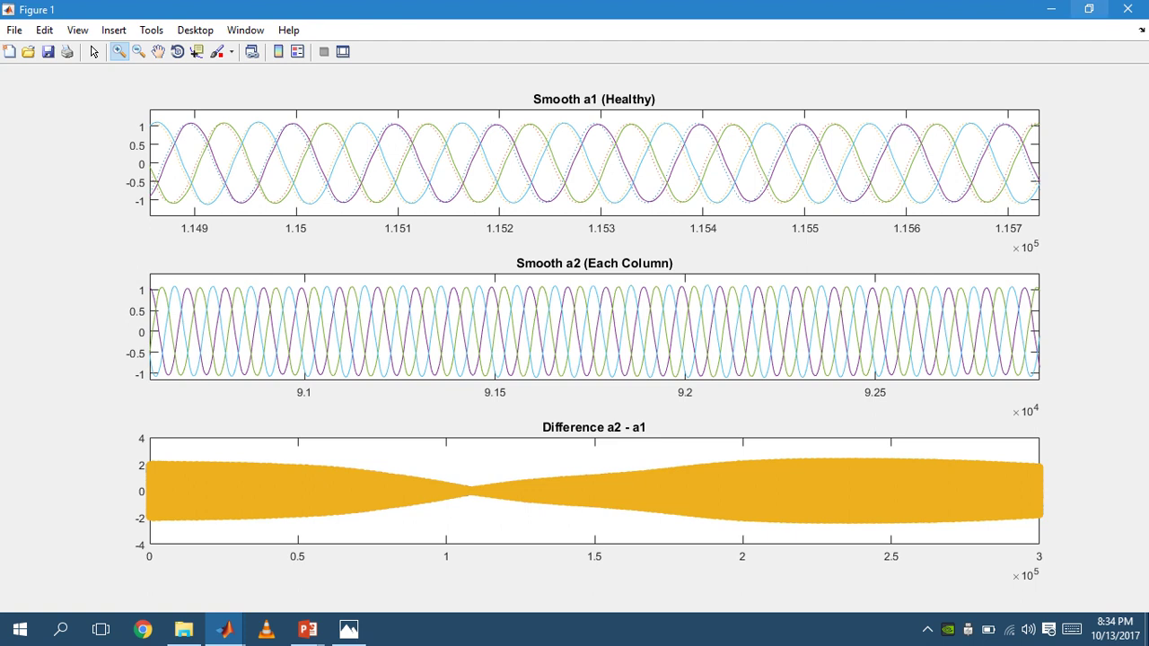
click(1127, 9)
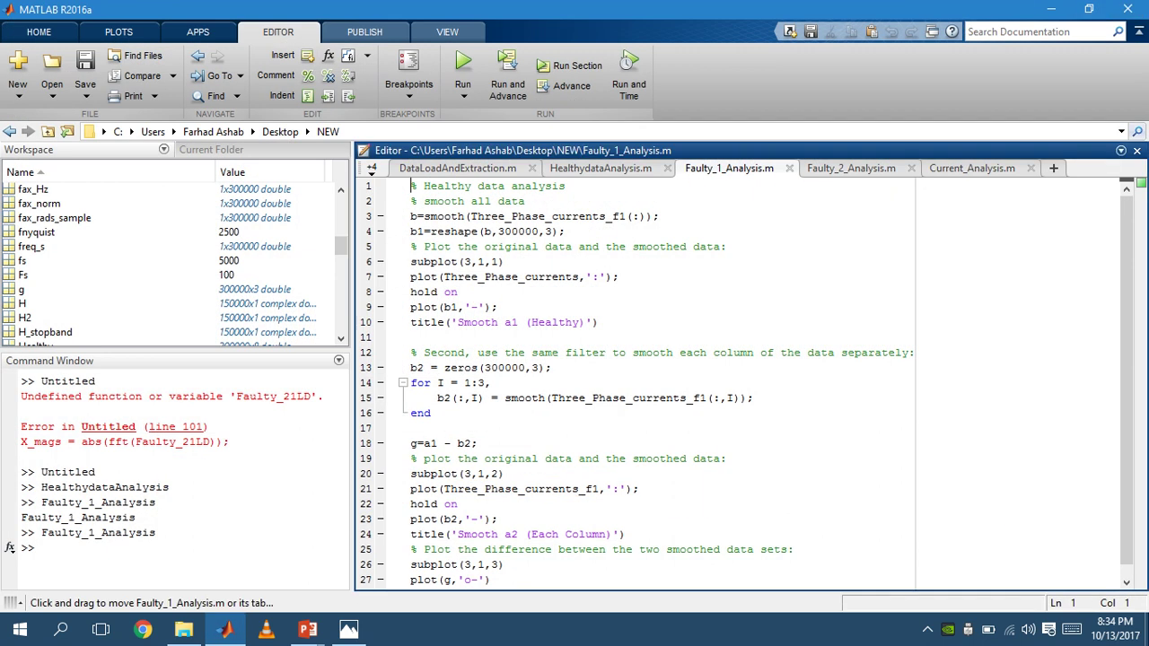
- Run the Faulty_2_Analysis.m script to plot the smoothed fault 2 currents, and maximize the resulting figure
click(851, 167)
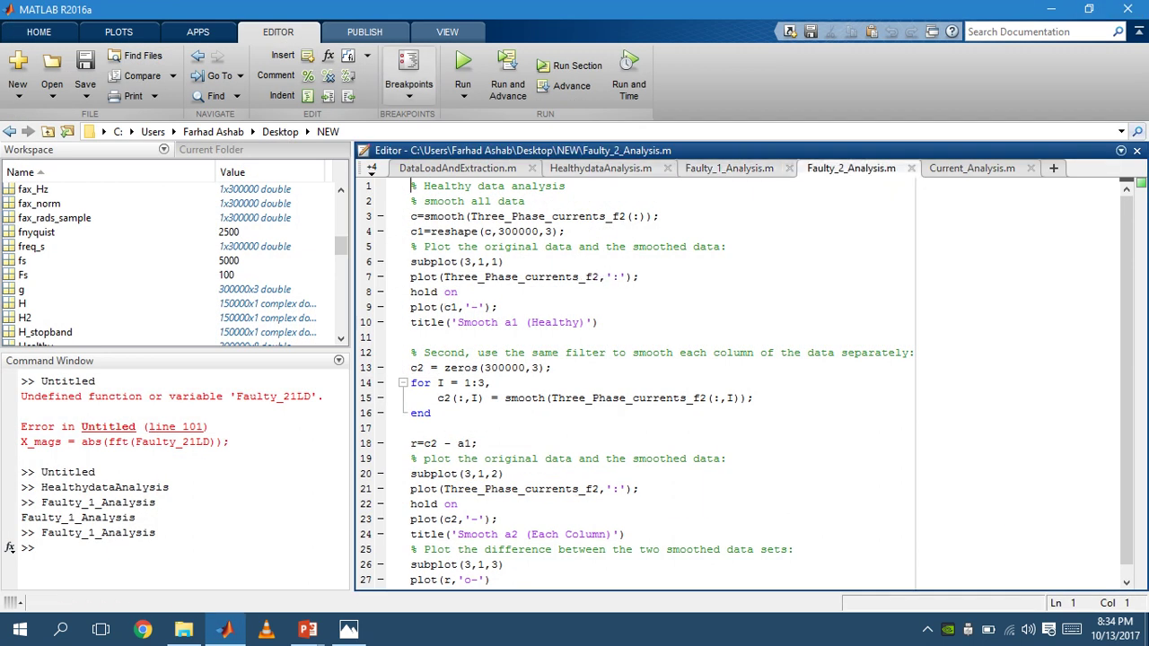
click(462, 63)
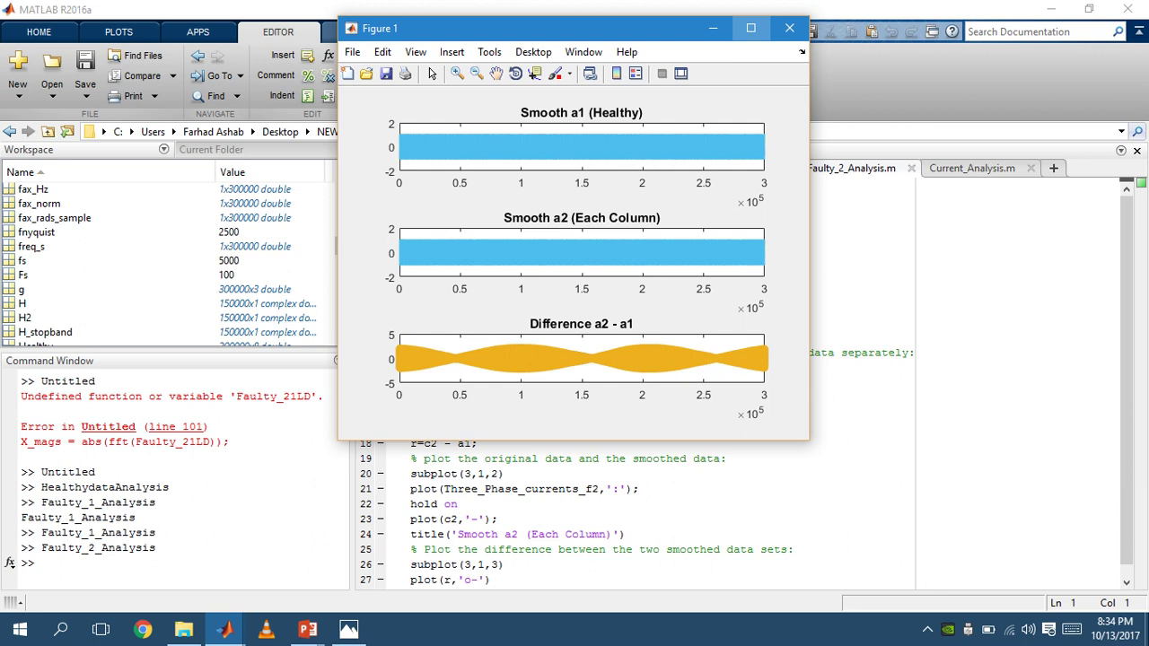
click(750, 27)
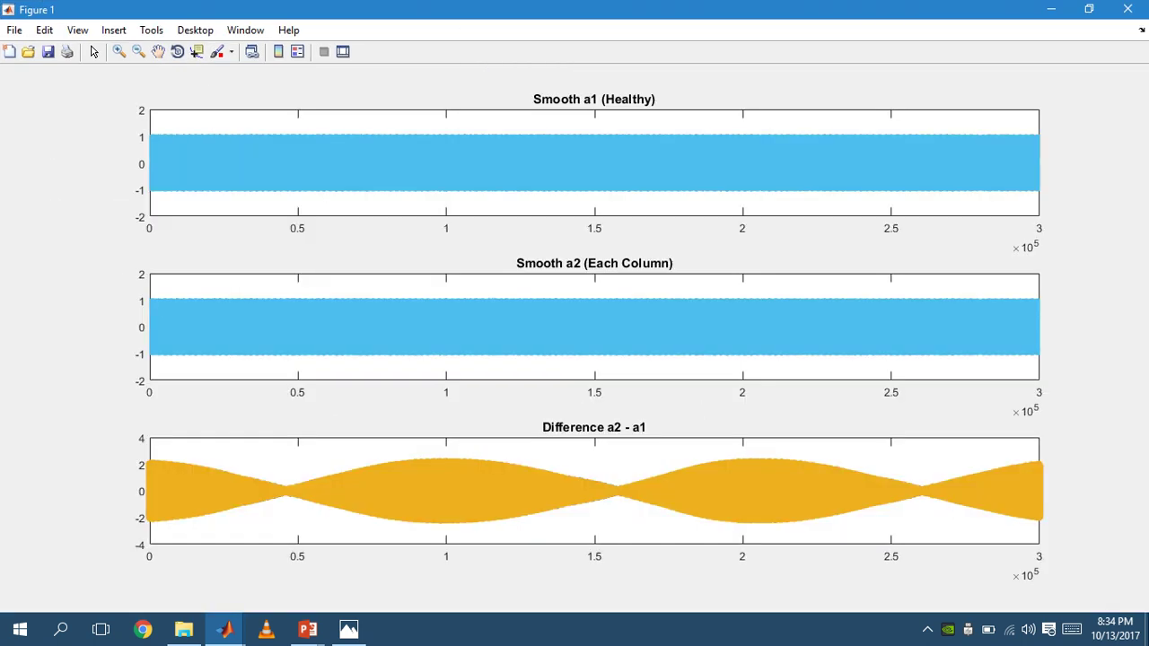
- Zoom in on the Smooth a1 (Healthy) plot to about 7.28 to 7.46 ×10^4, undoing the first zoom attempt
click(118, 51)
drag(347, 122, 422, 203)
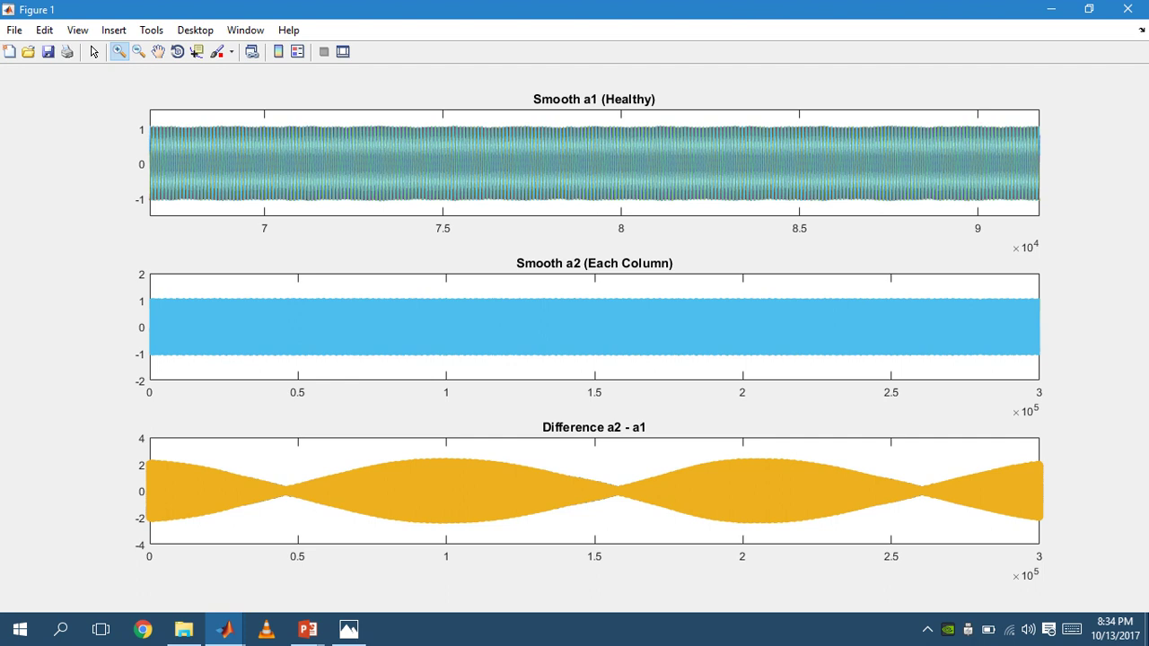
key(ctrl+z)
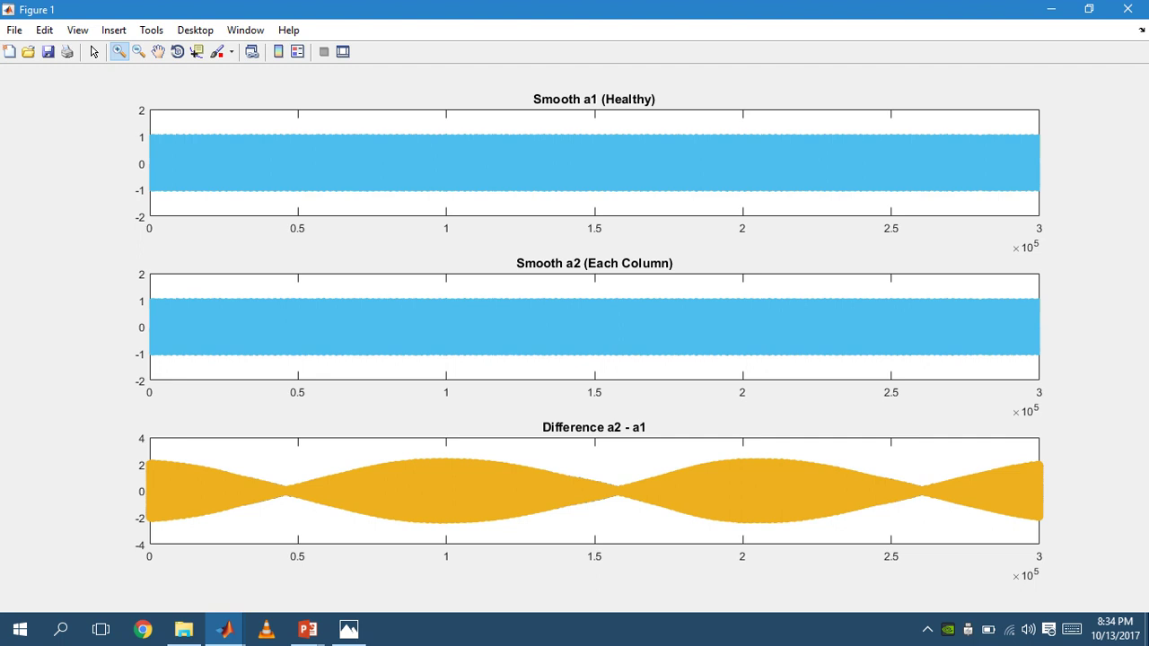
drag(347, 125, 417, 205)
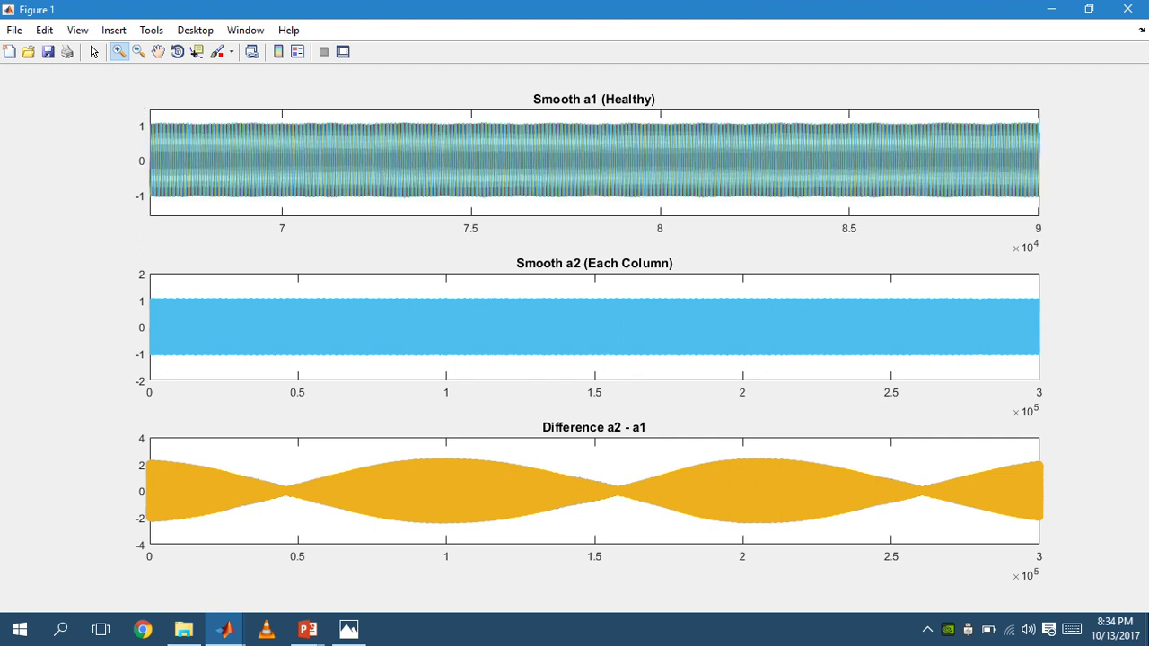
drag(385, 115, 457, 207)
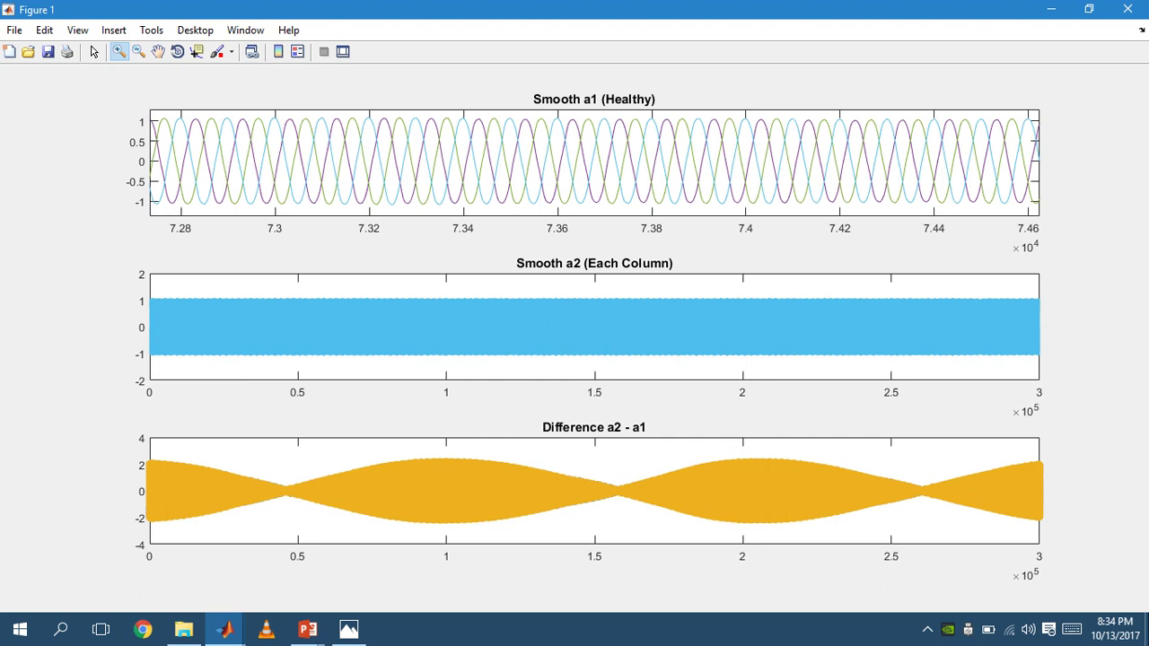
- Zoom in on the Smooth a2 (Each Column) plot to about 7.72 to 7.86 ×10^4, and close the figure
drag(361, 291, 424, 370)
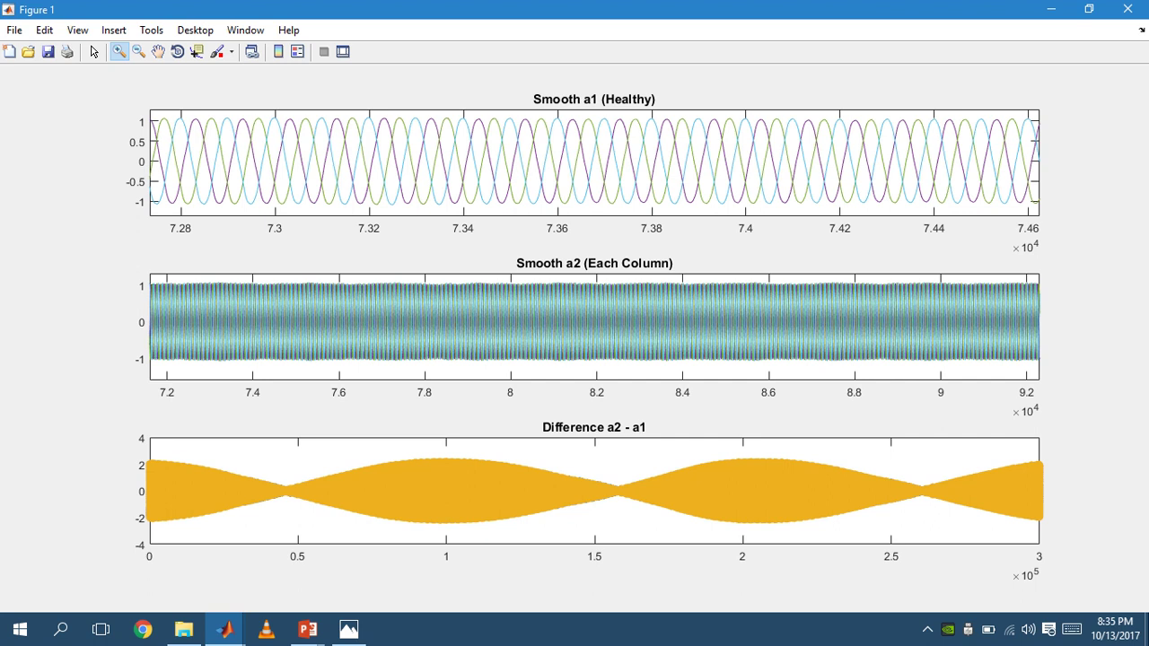
drag(383, 280, 459, 368)
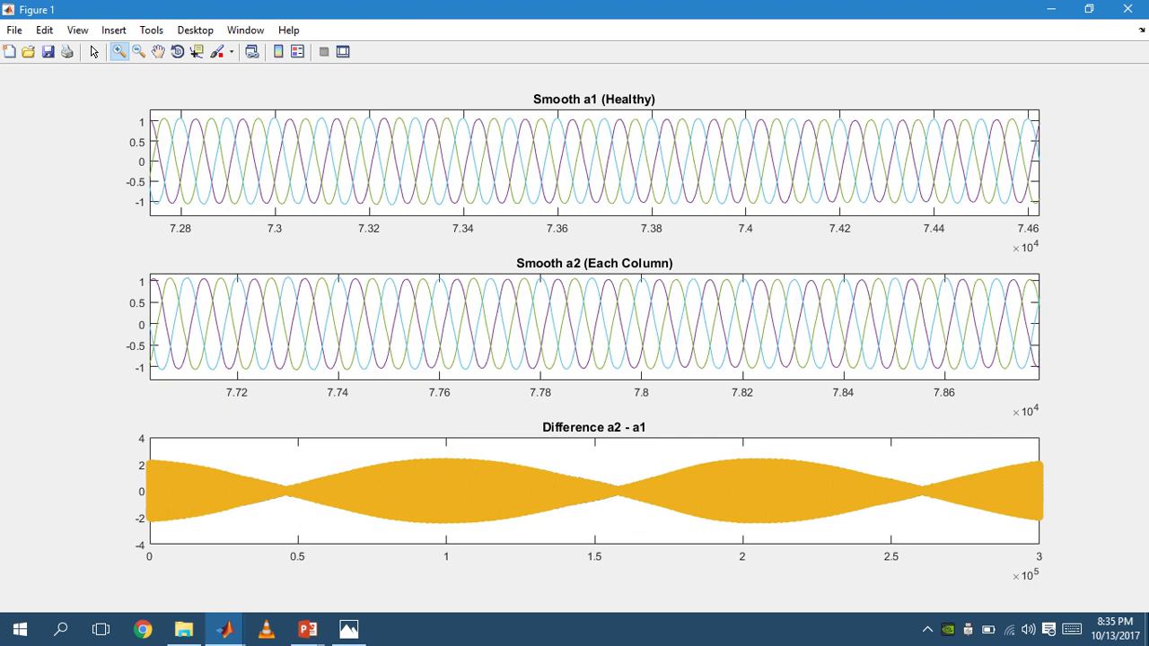
click(1127, 9)
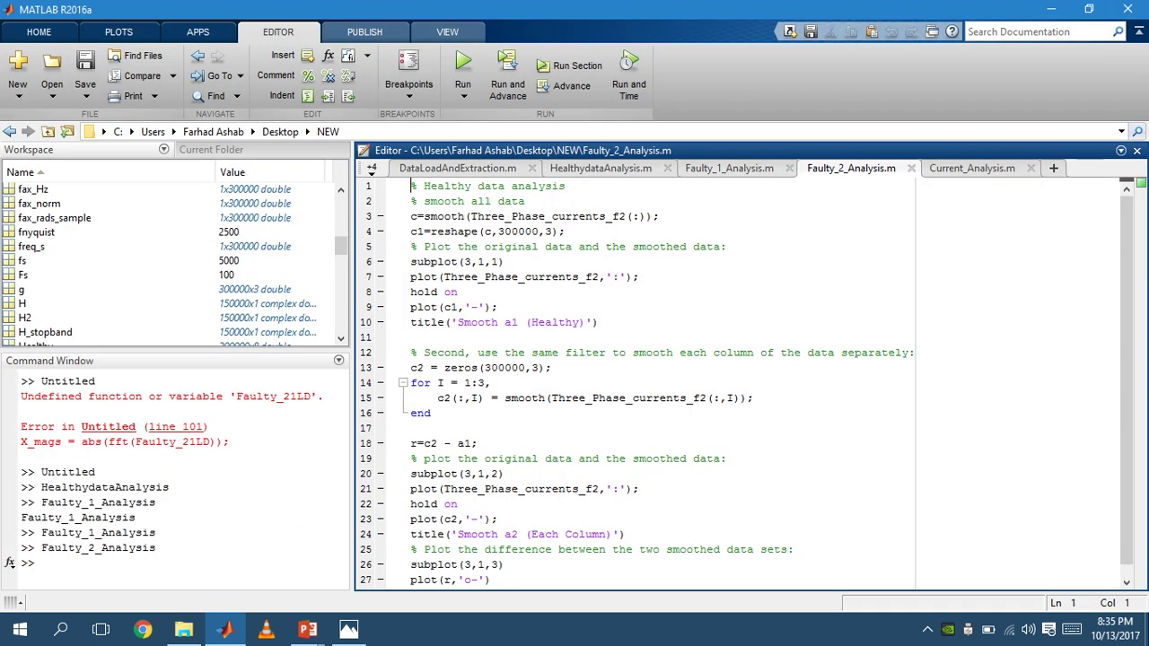
- Run the Current_Analysis.m script to plot the envelope detection spectrum, and maximize the resulting figure
click(972, 168)
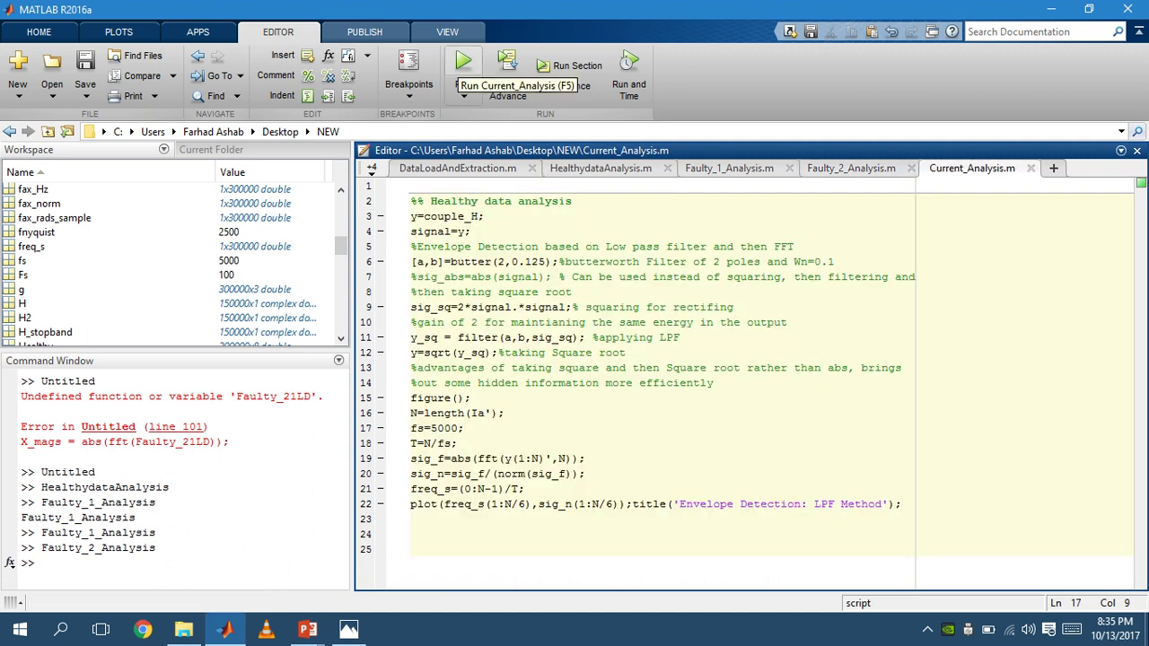
click(463, 67)
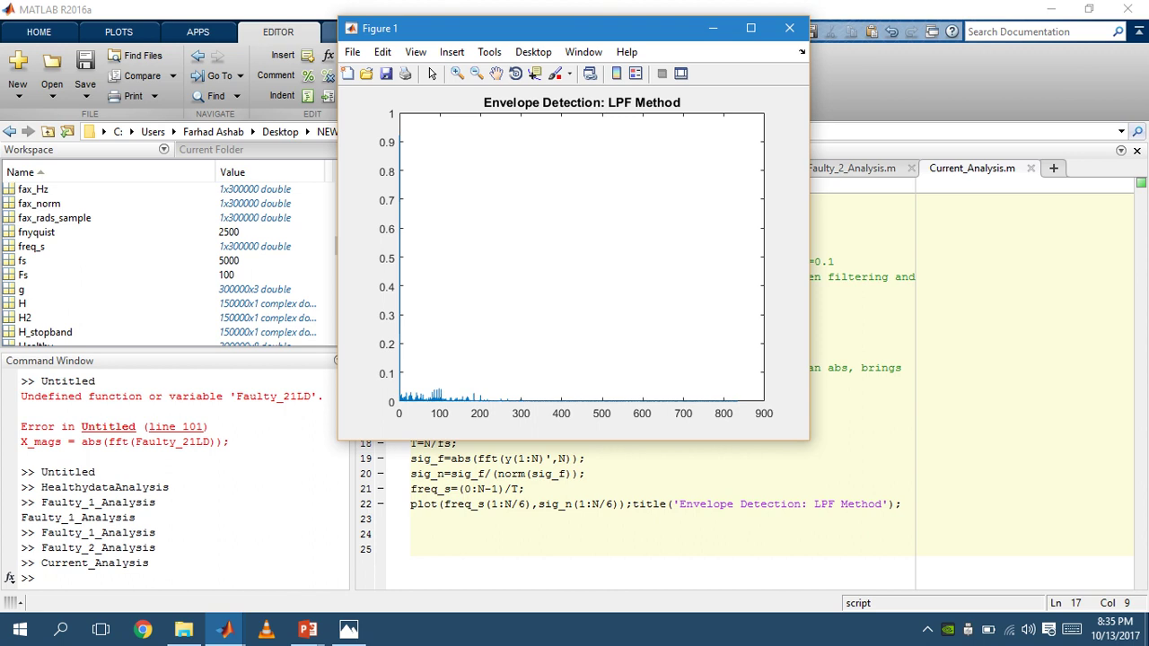
click(750, 28)
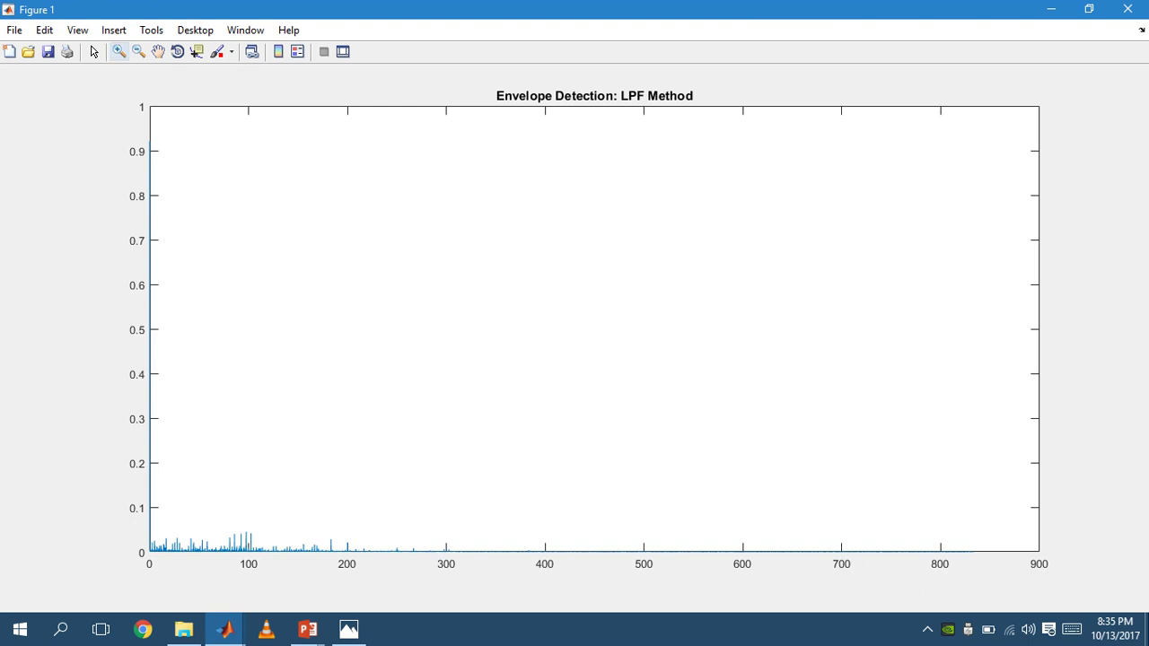
- Examine the envelope spectrum peaks between about 0 and 90 by zooming and panning, and close the figure
click(118, 51)
drag(150, 474, 365, 567)
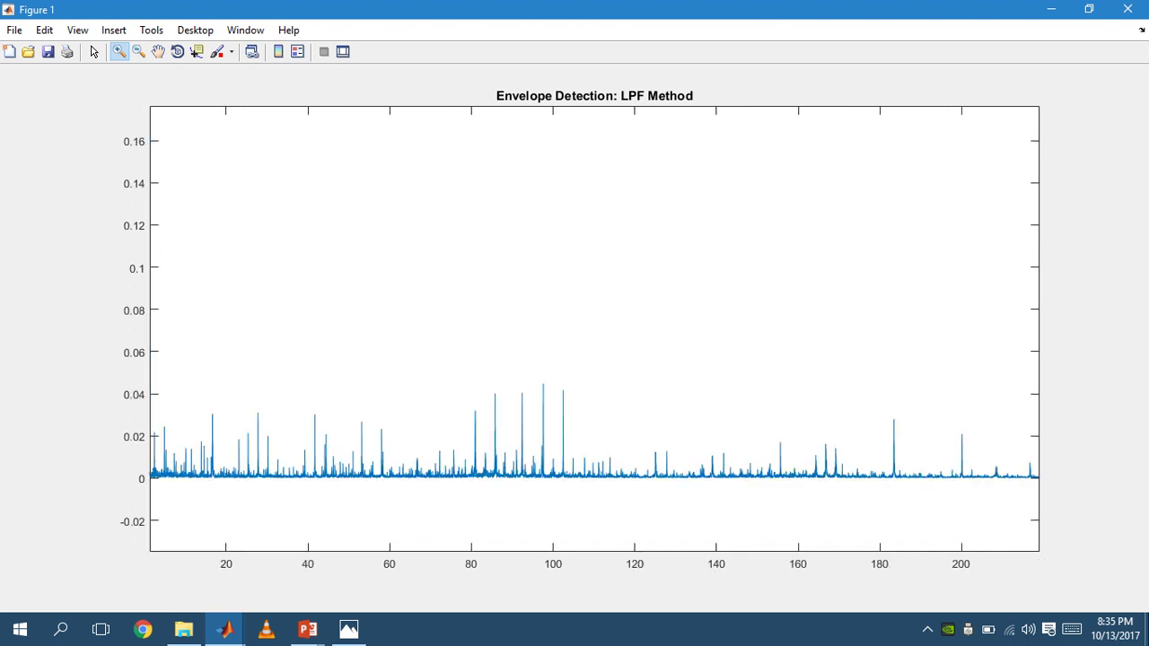
drag(154, 372, 538, 521)
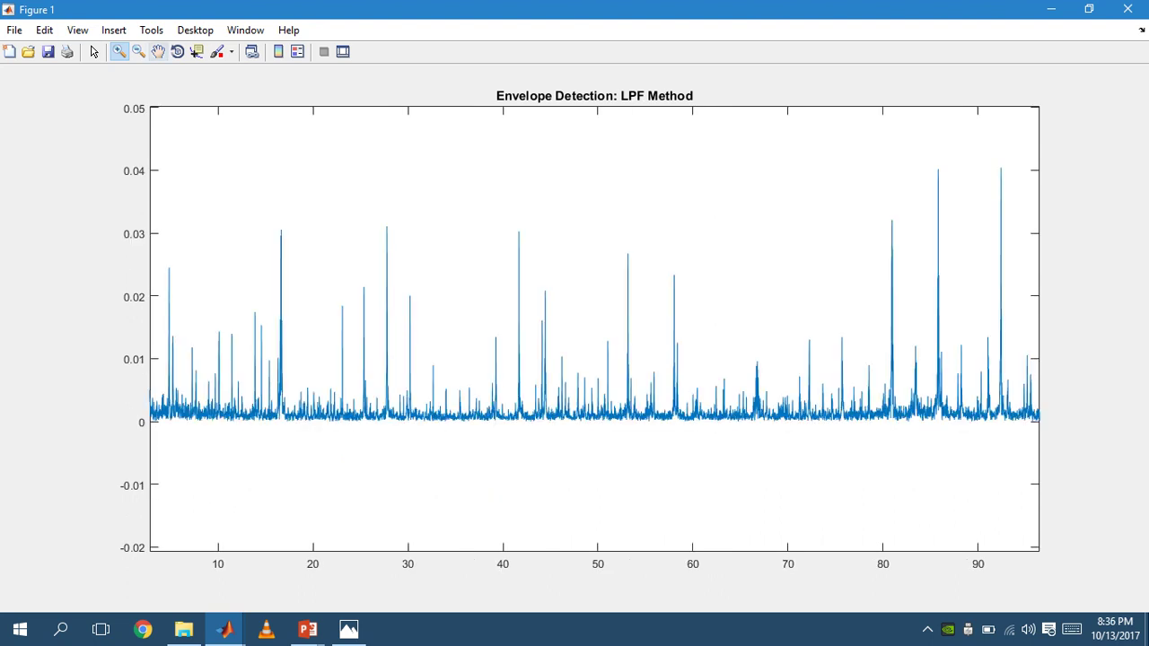
click(158, 51)
drag(503, 305, 537, 413)
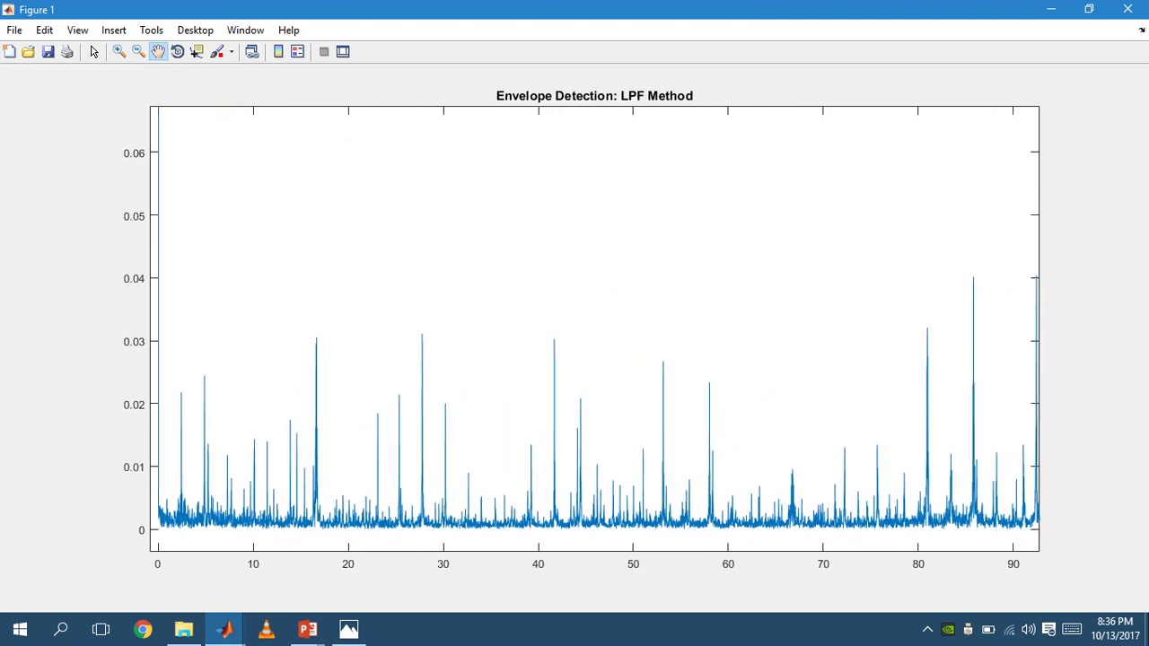
click(1127, 9)
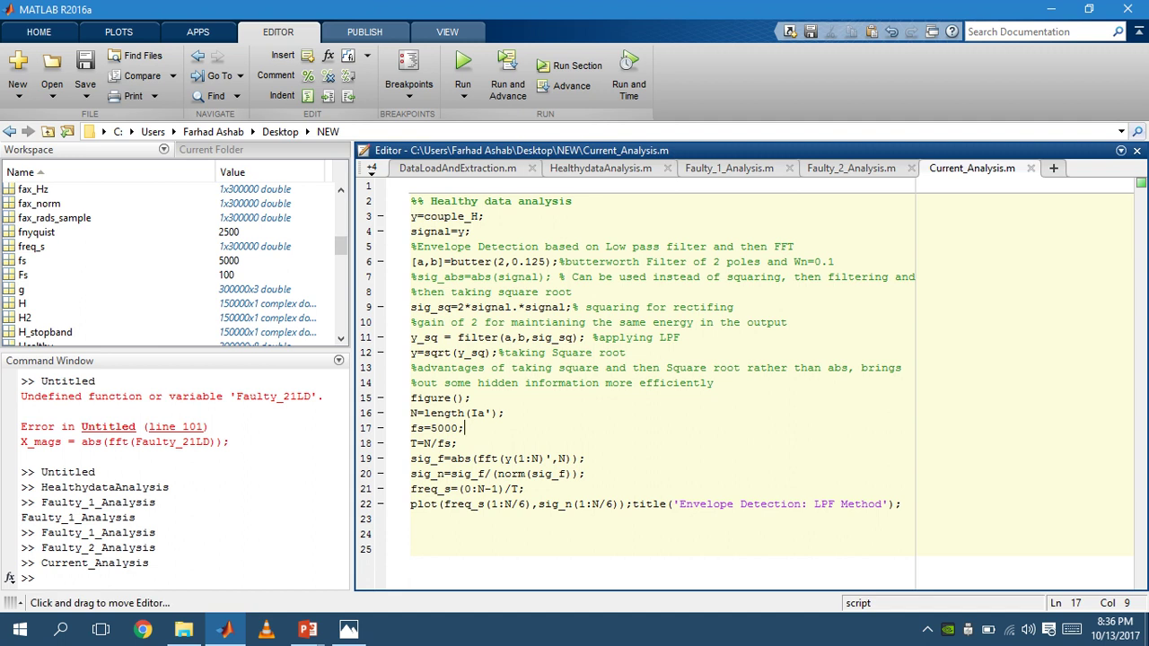
- Run the Data_Analysis.m script to plot the Welch power spectral density estimates, and maximize Figure 3
click(371, 170)
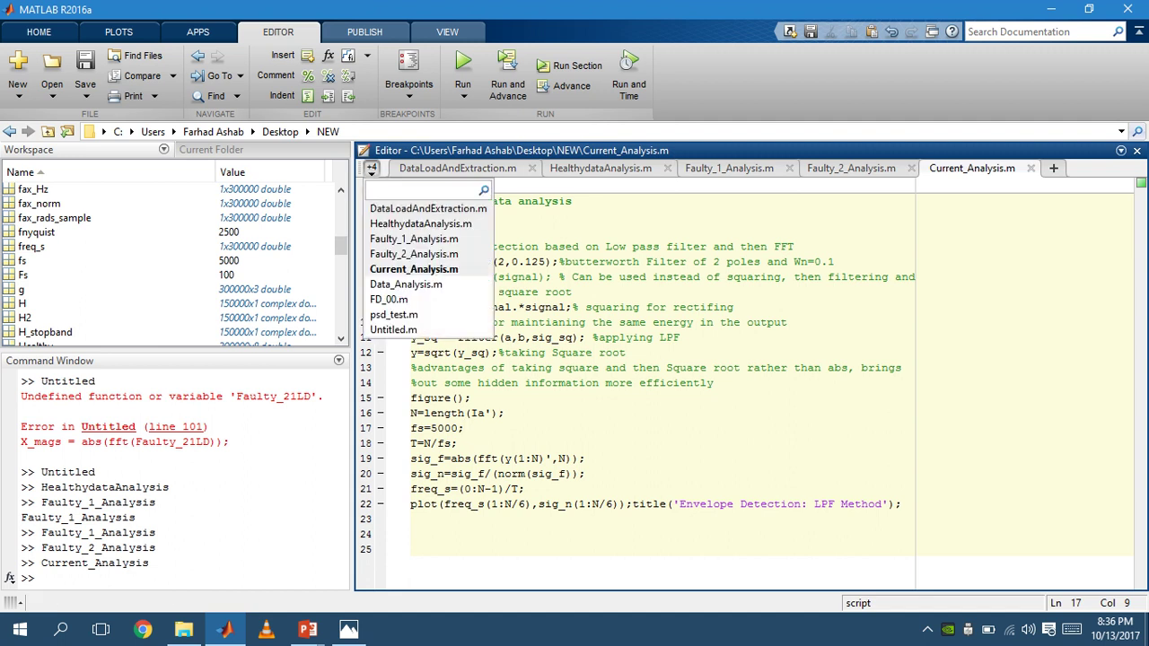
click(406, 283)
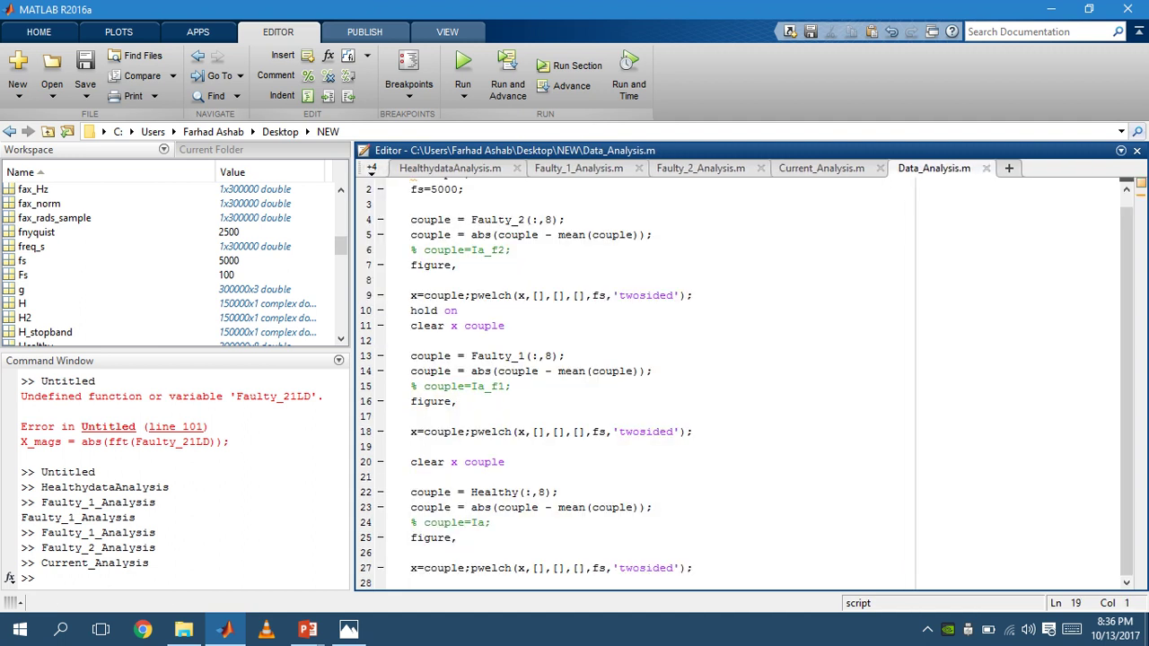
click(462, 65)
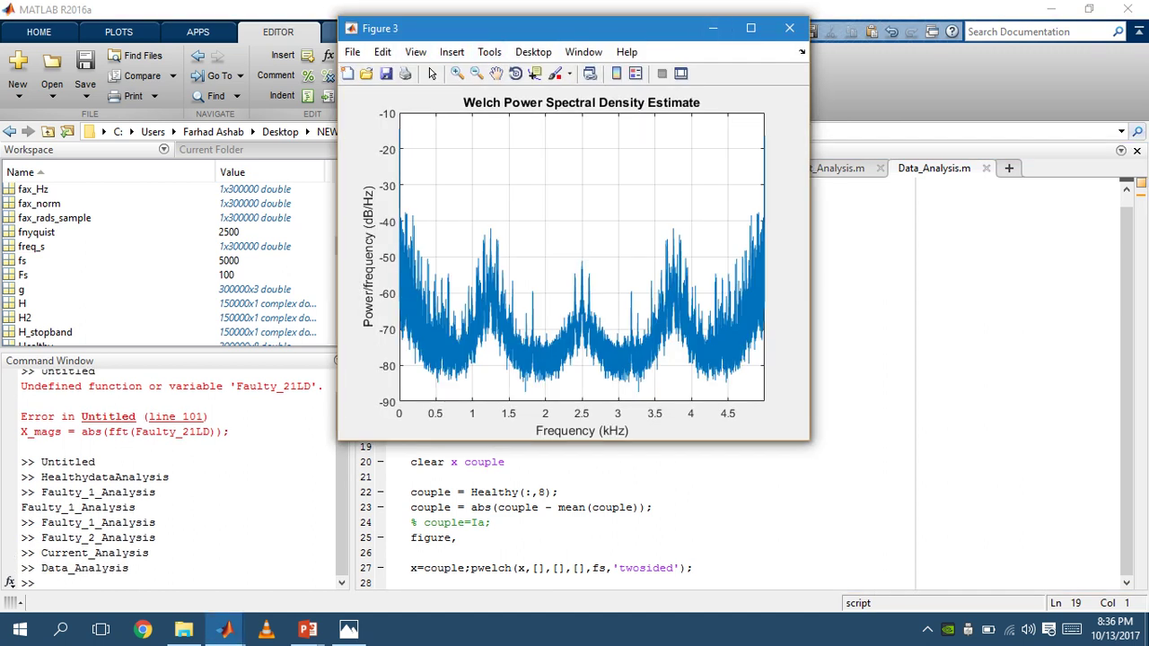
click(750, 28)
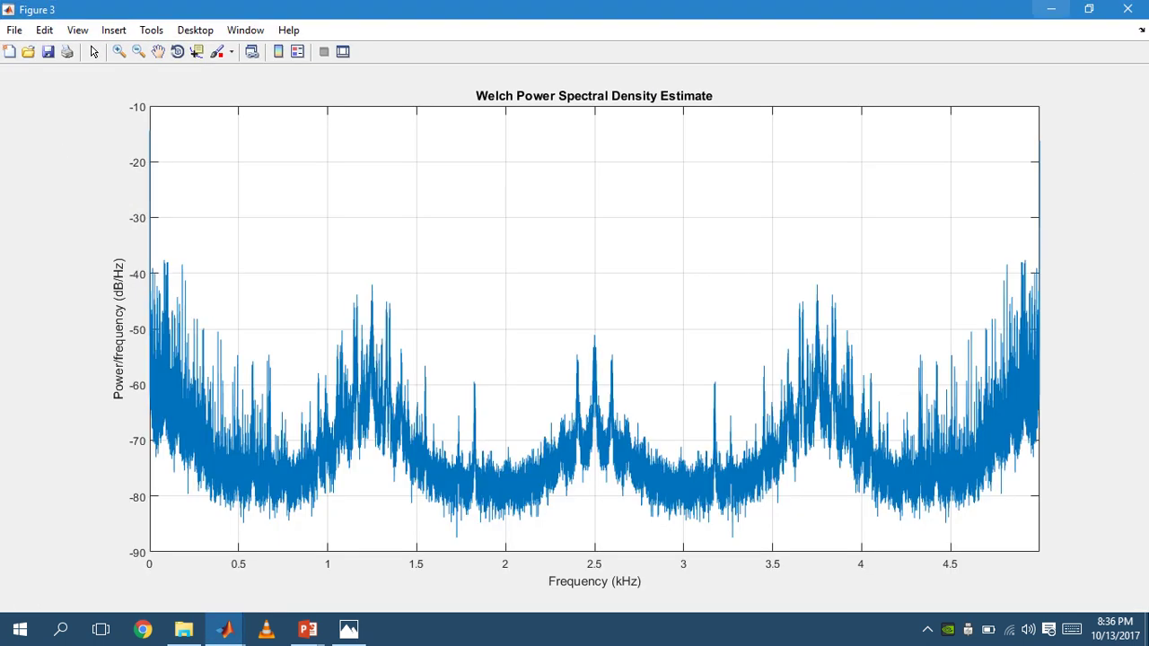
- Minimize the three Welch power spectral density figures one after another
click(1051, 9)
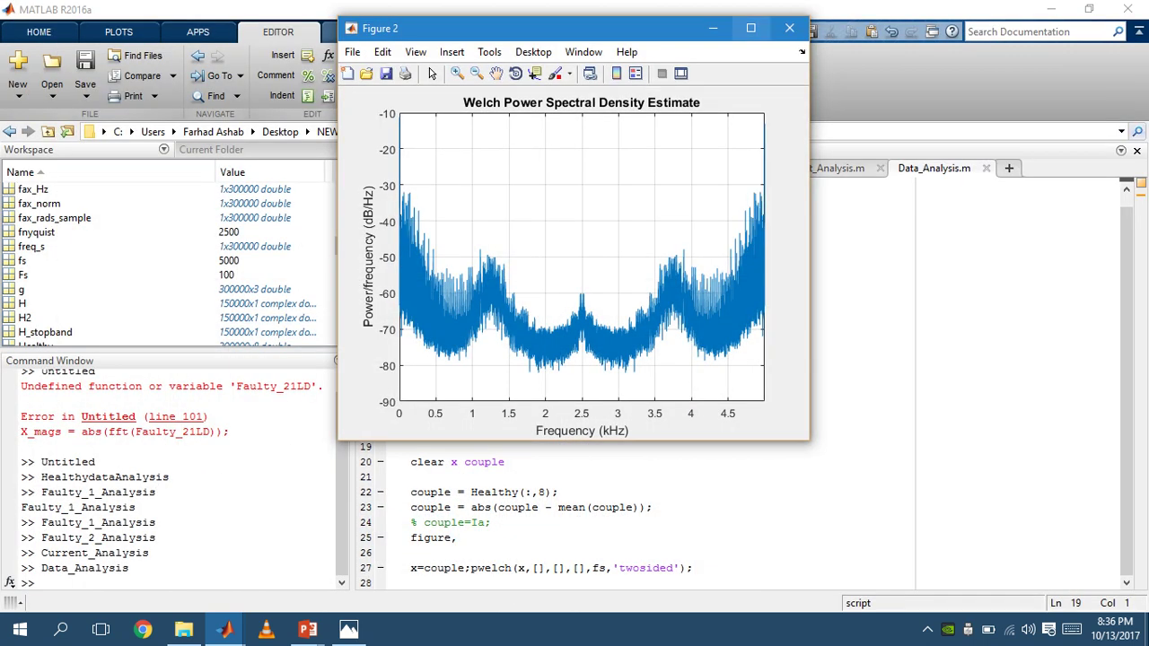
click(713, 28)
click(713, 28)
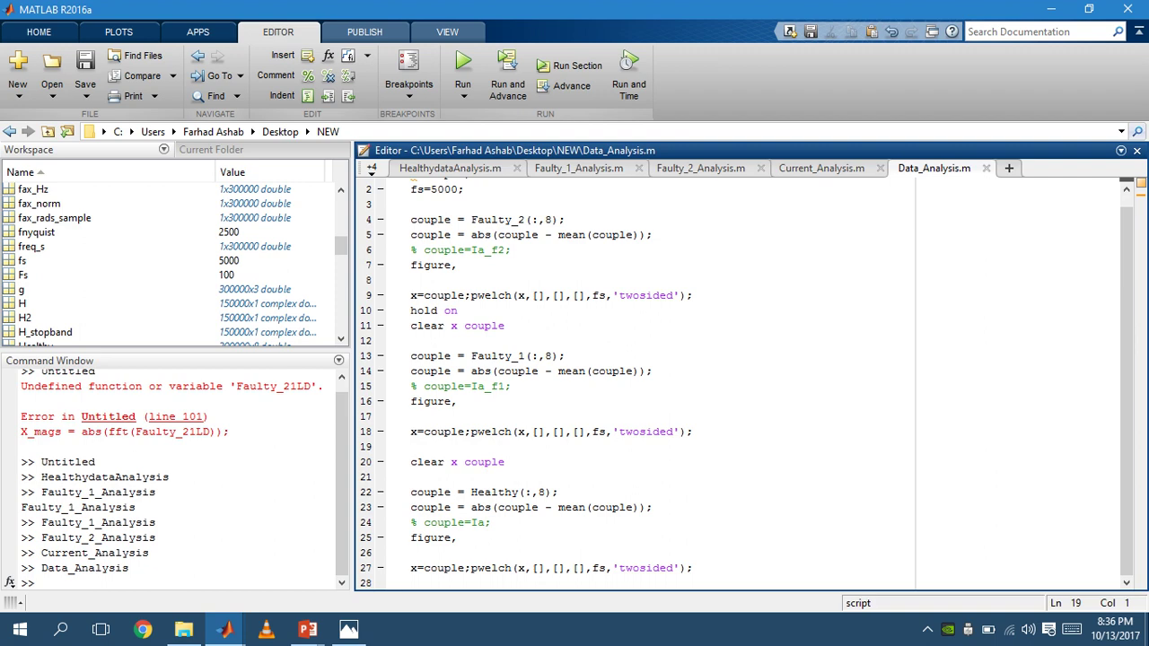
- View the Welch power spectral density estimates in Figure 1 and, maximized, in Figure 2, minimizing each figure after viewing
key(super+Tab)
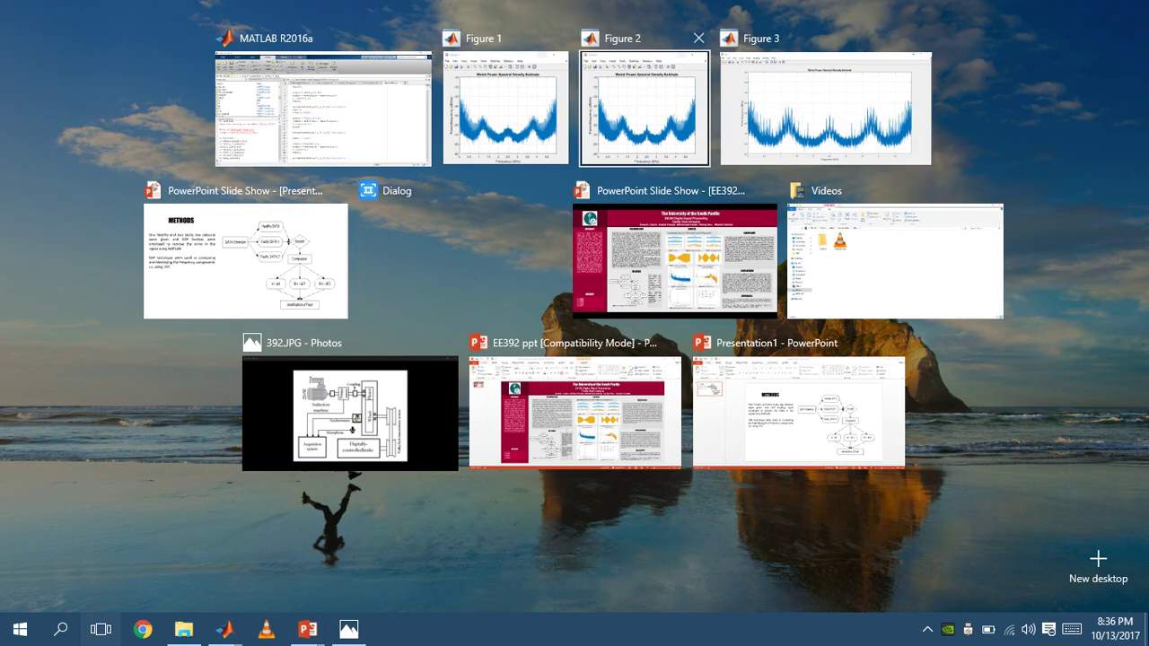
click(505, 108)
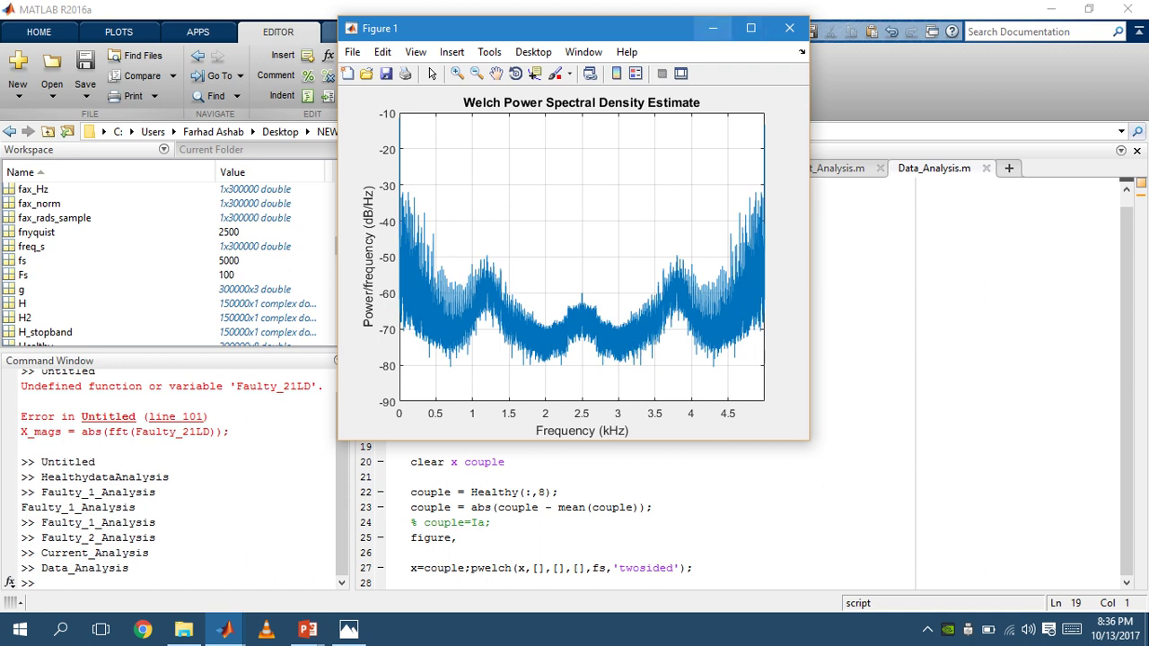
click(713, 28)
key(super+Tab)
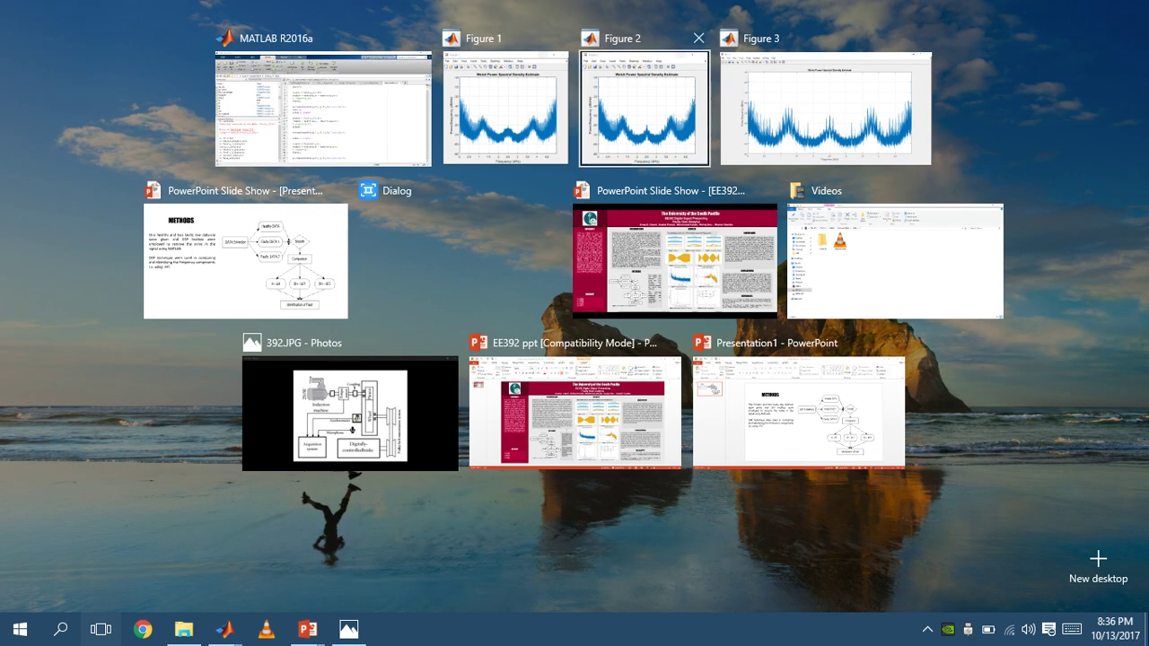
key(Return)
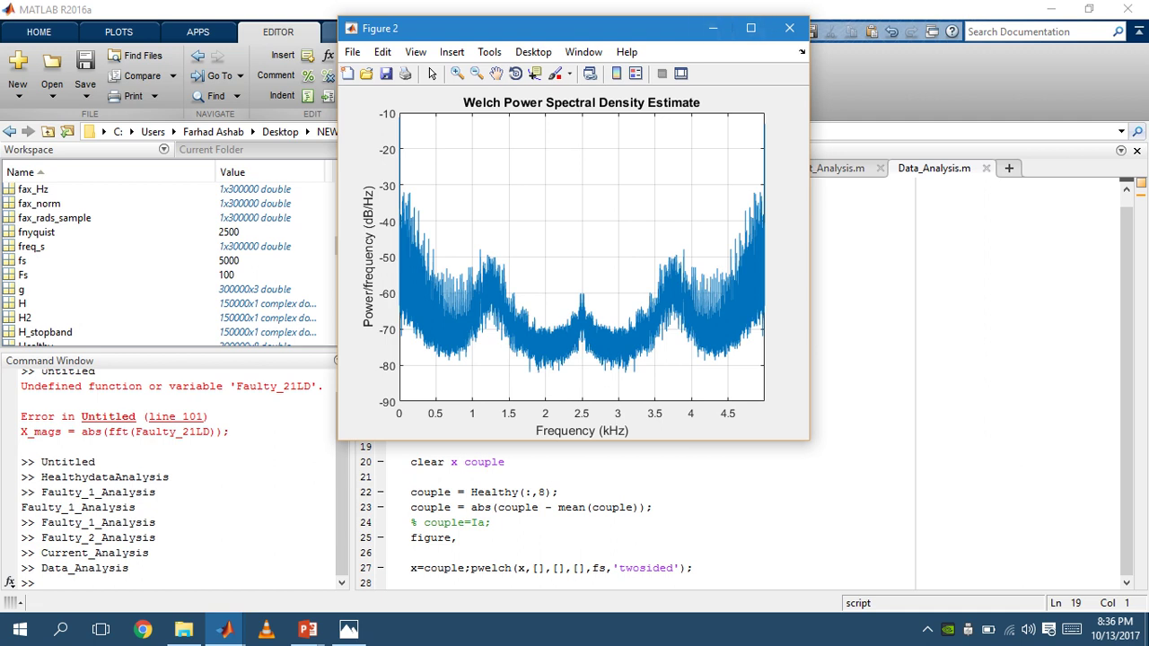
click(750, 28)
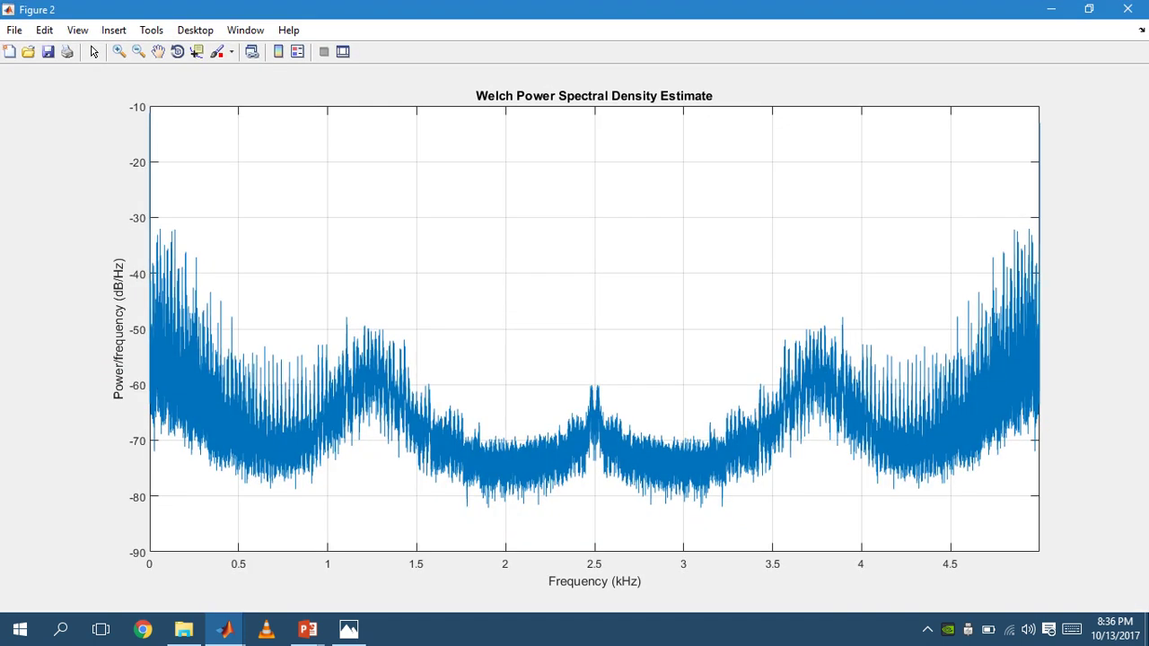
click(1050, 9)
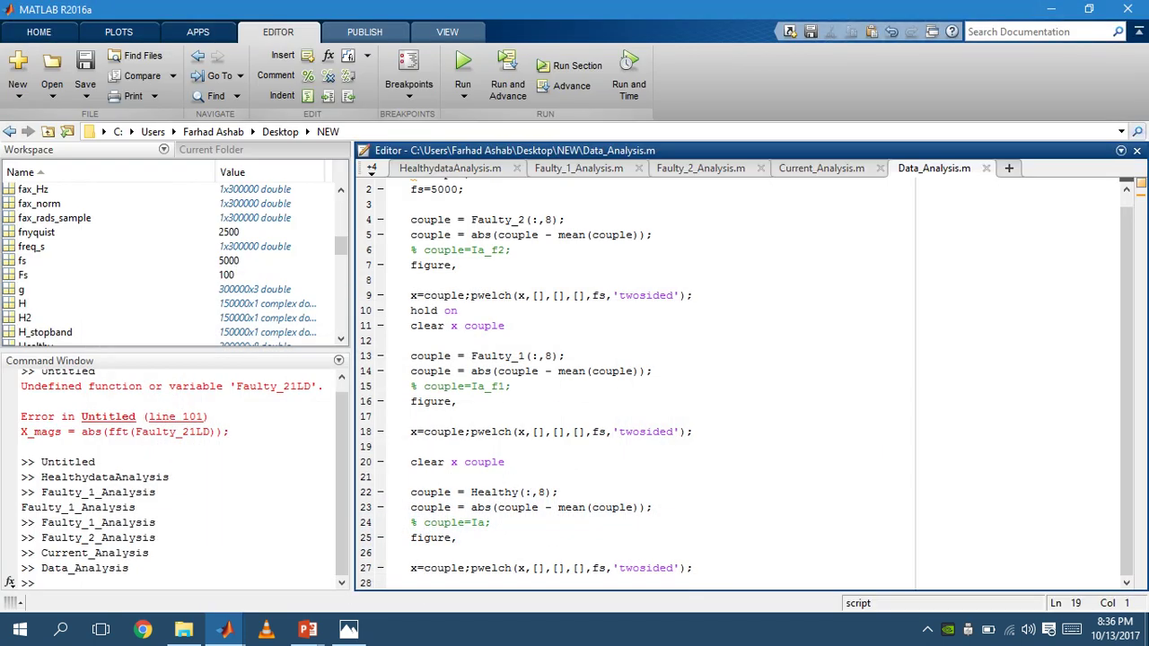
- Bring up Figure 3 to view its Welch power spectral density estimate, and close the figure
key(super+Tab)
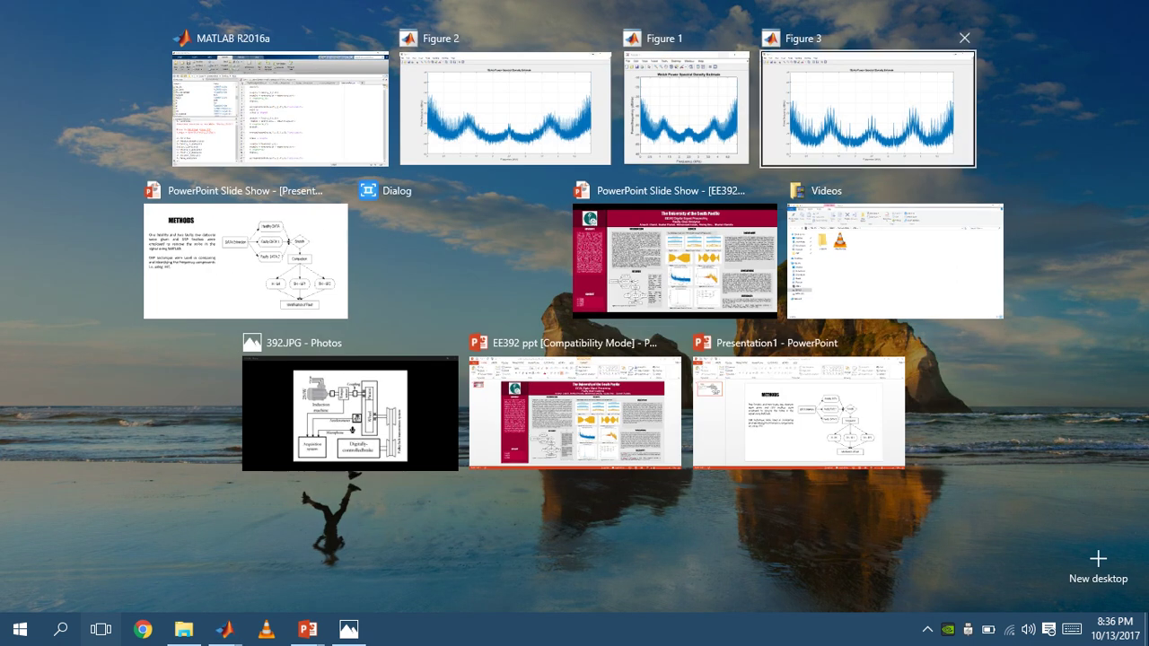
click(867, 107)
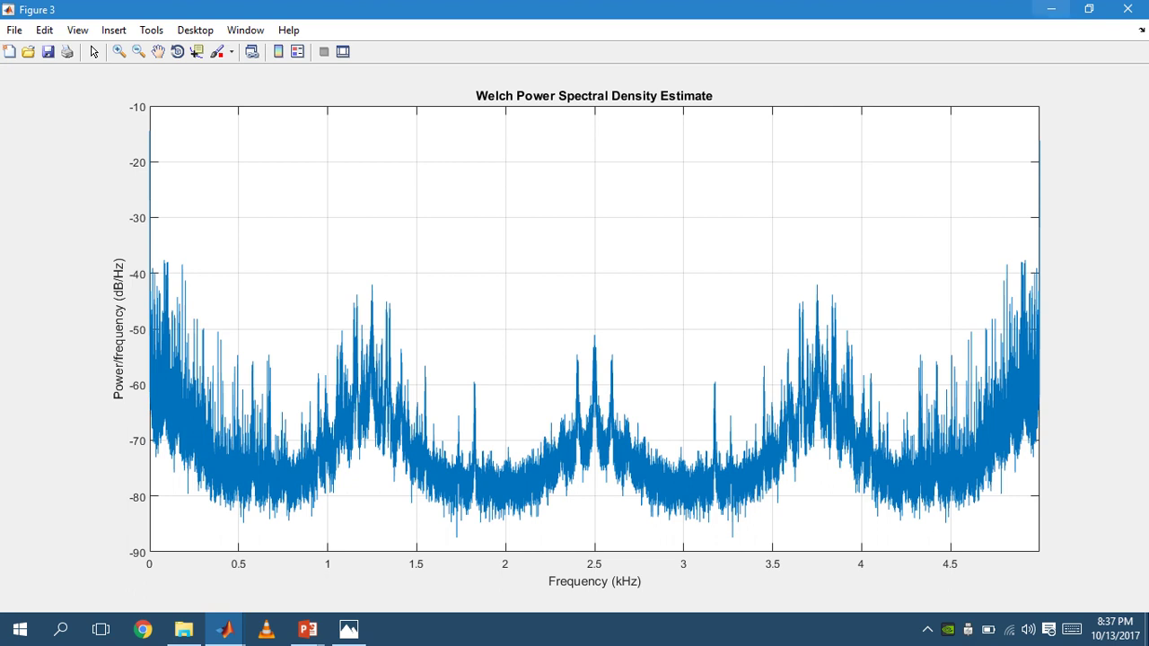
click(1128, 9)
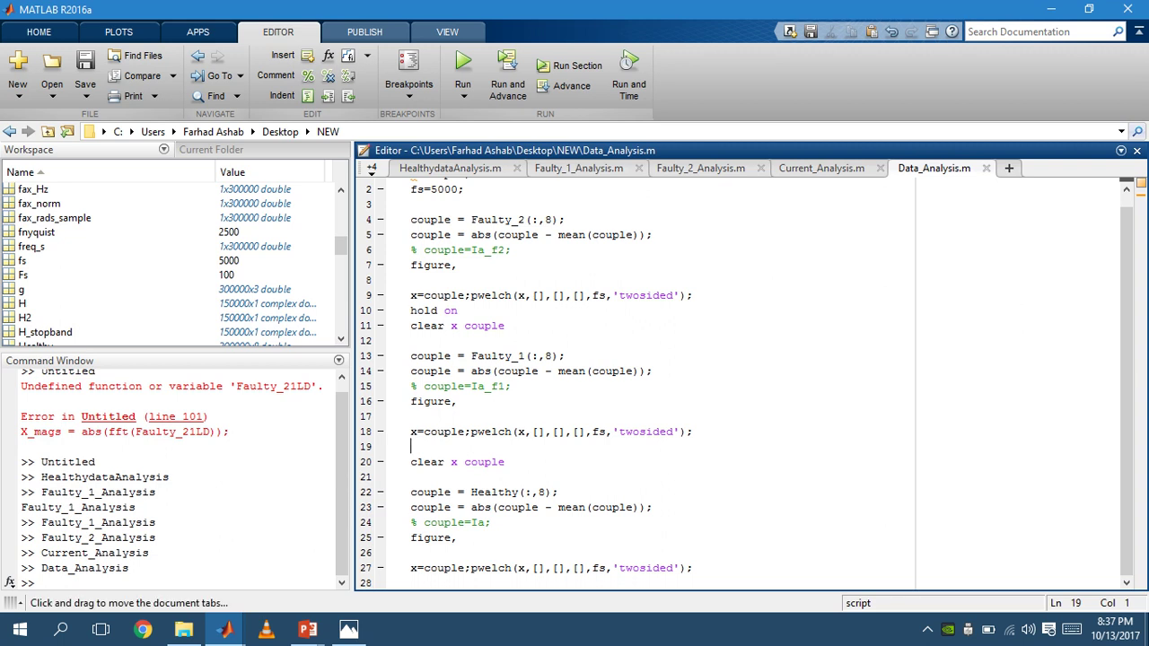
- Open the FD_00.m script in the editor and run it to plot the magnitude responses and filtered signals
click(372, 169)
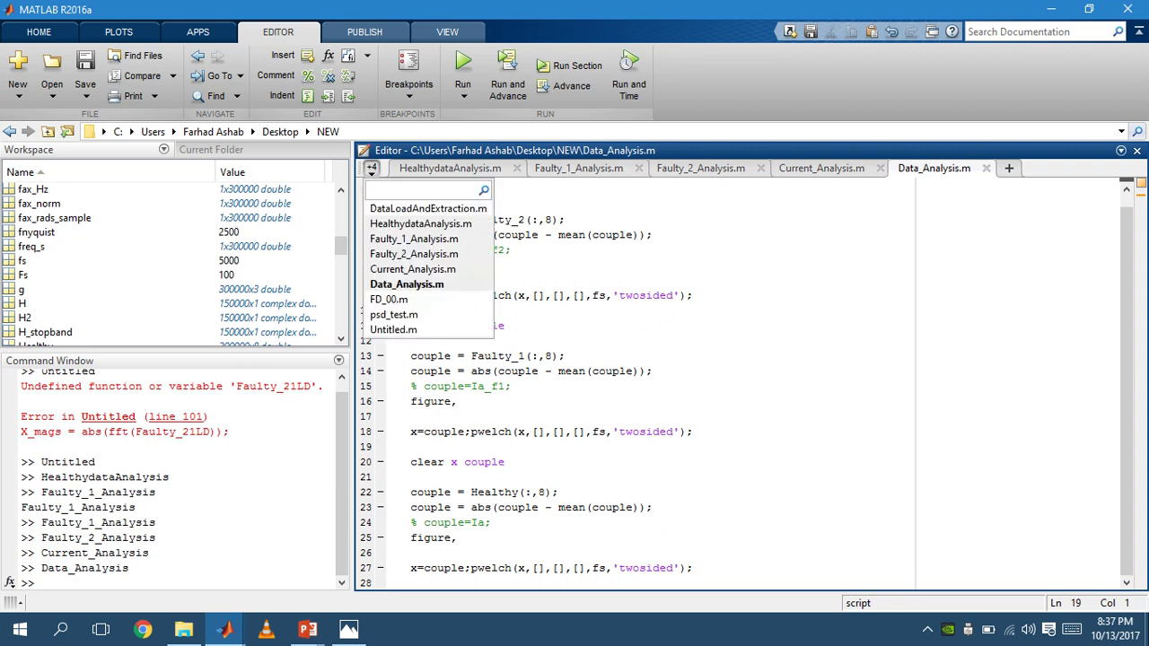
click(389, 298)
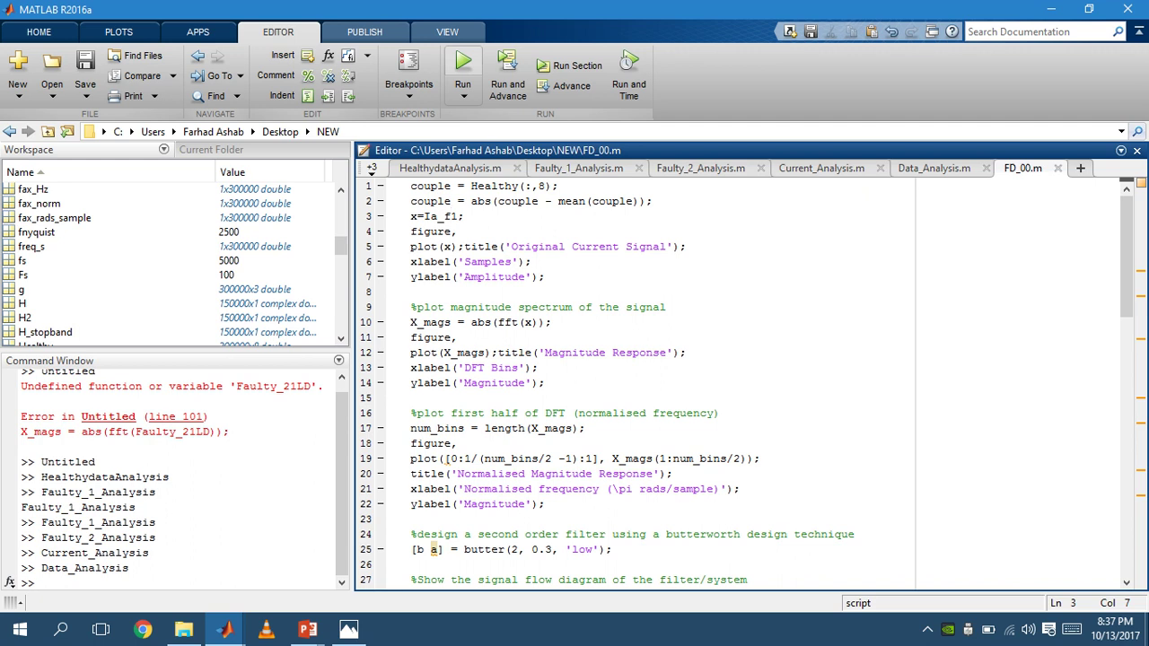
key(F5)
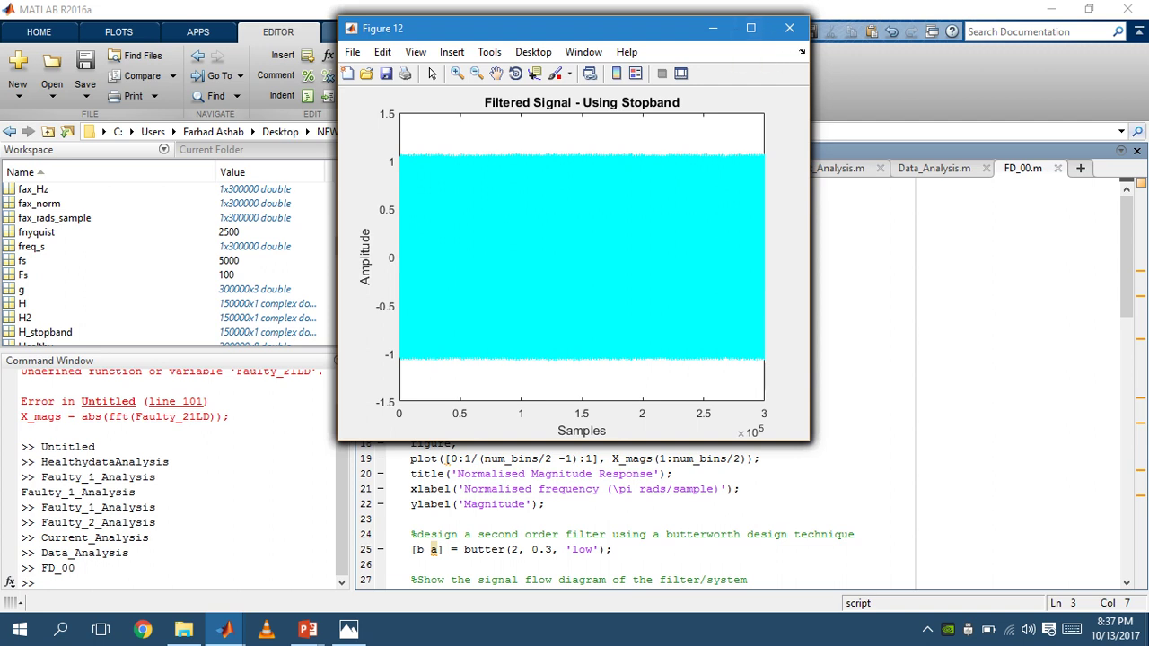
click(457, 73)
drag(447, 252, 593, 251)
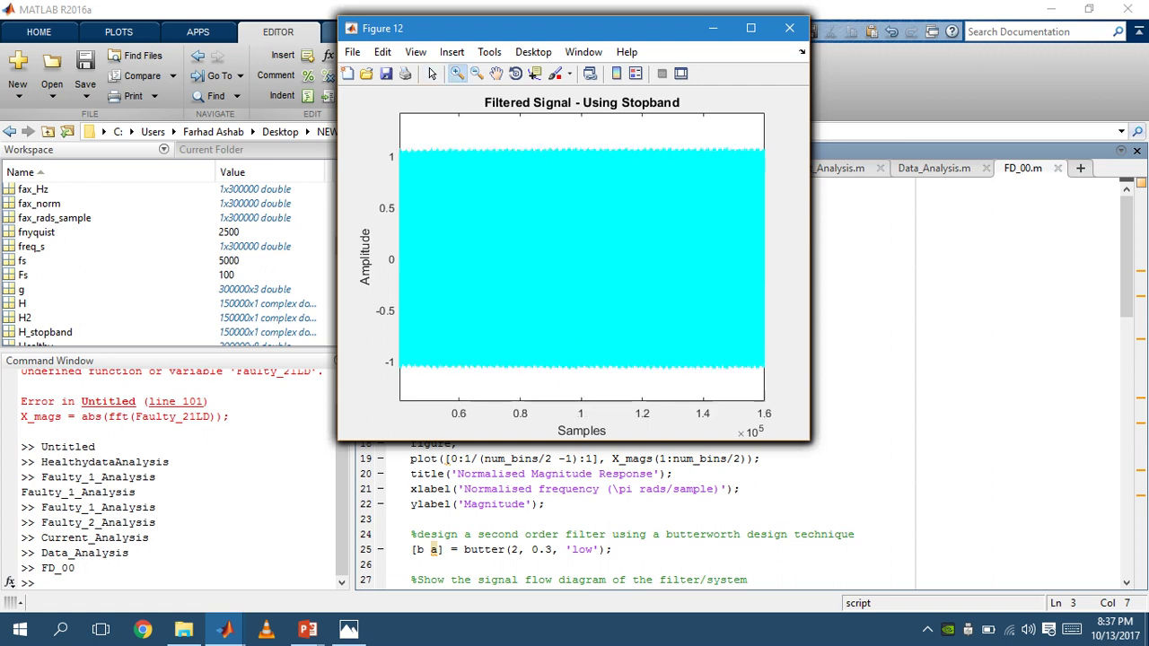
drag(472, 147, 481, 377)
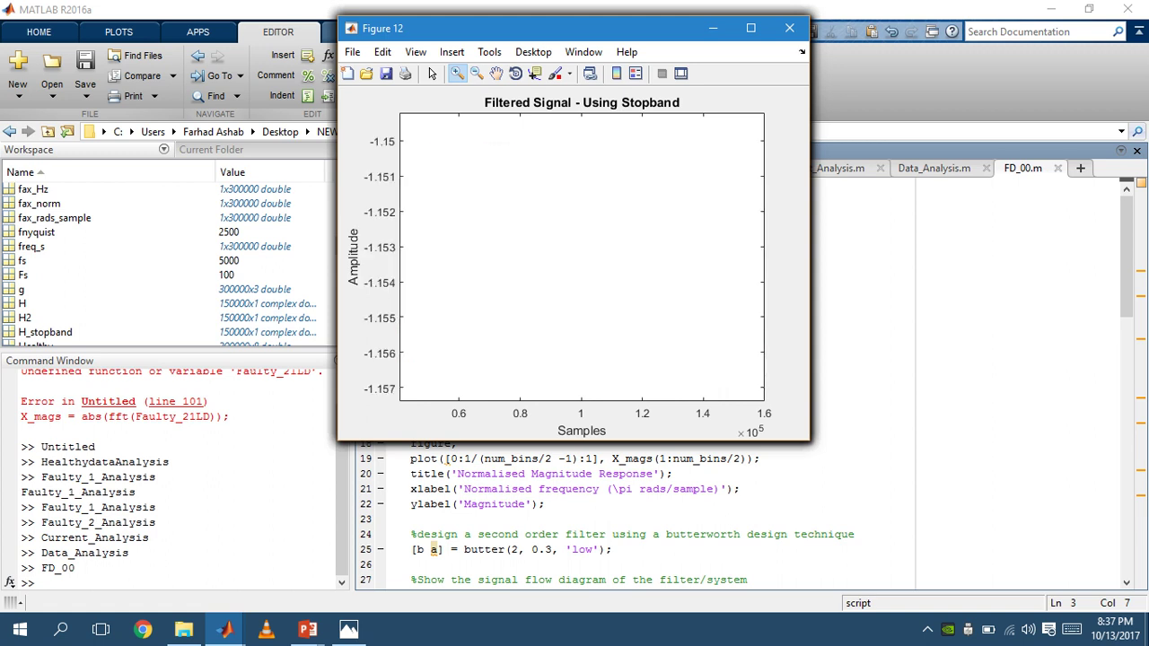
click(477, 73)
double_click(499, 189)
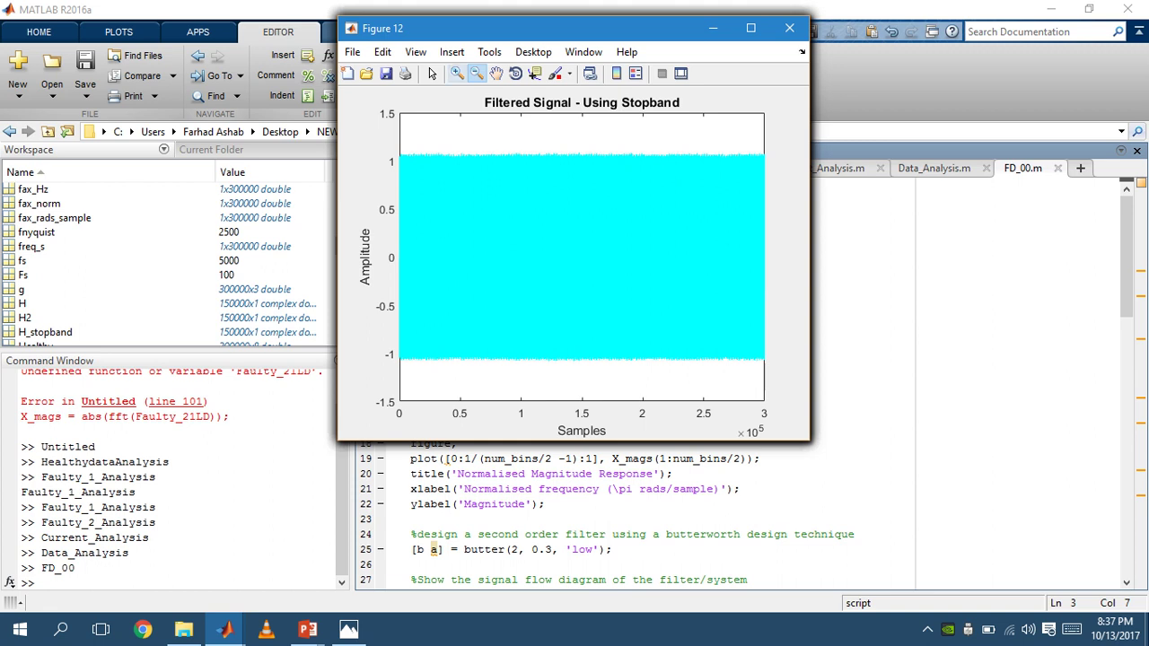
- Examine the individual cycles of the stopband-filtered signal around sample 57,000, and close Figure 12
click(457, 73)
drag(467, 139, 477, 393)
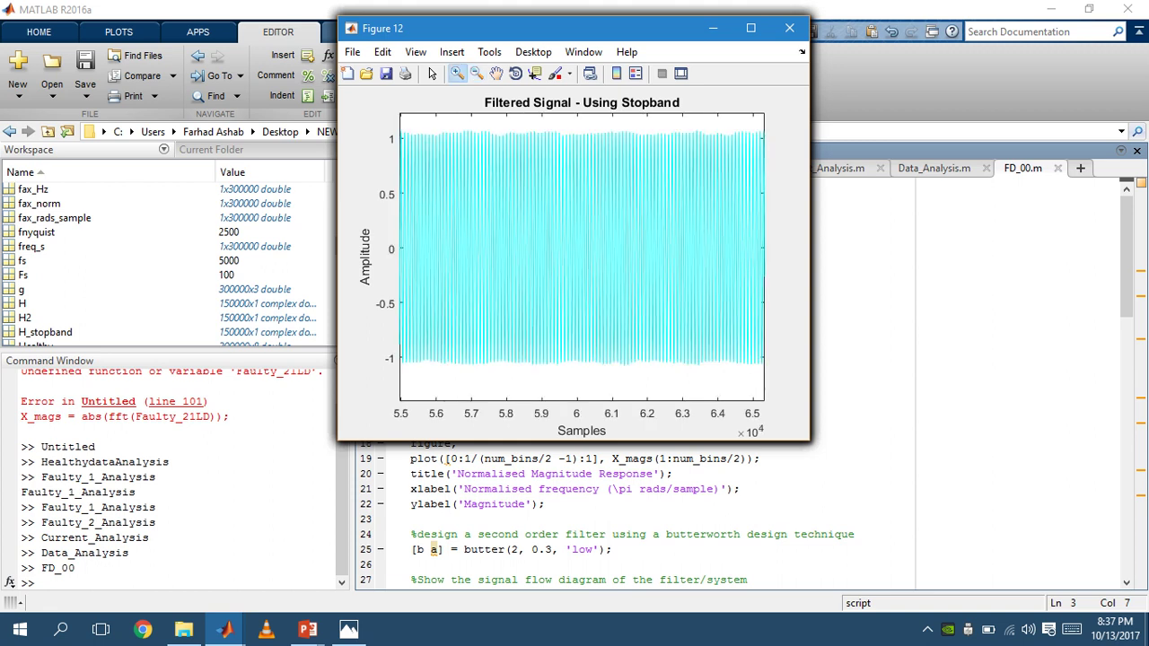
drag(469, 126, 490, 384)
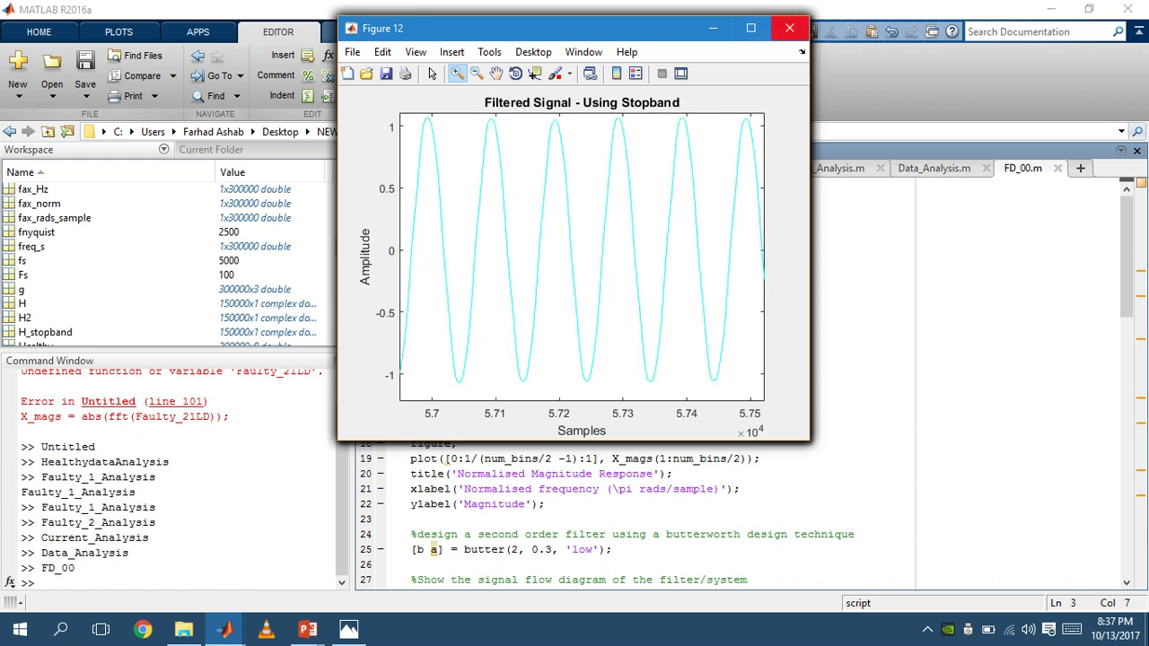
click(789, 28)
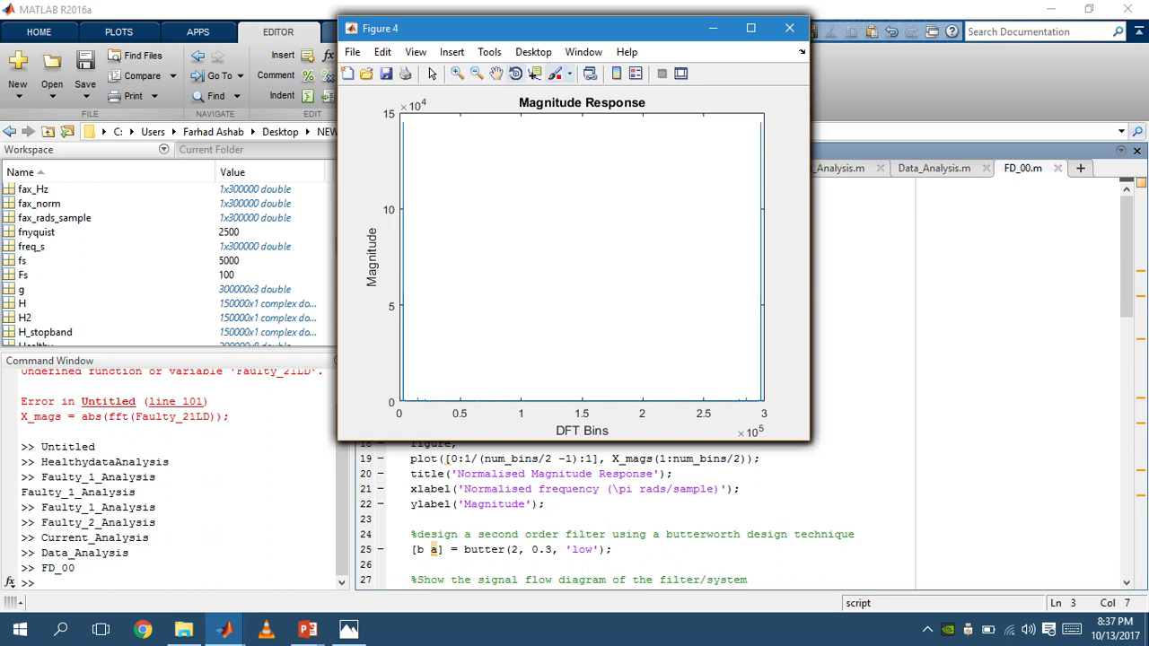
- Maximize the Magnitude Response figure and examine the peaks between about DFT bins 2000 and 6000, following the main one near 3000 upward
click(751, 28)
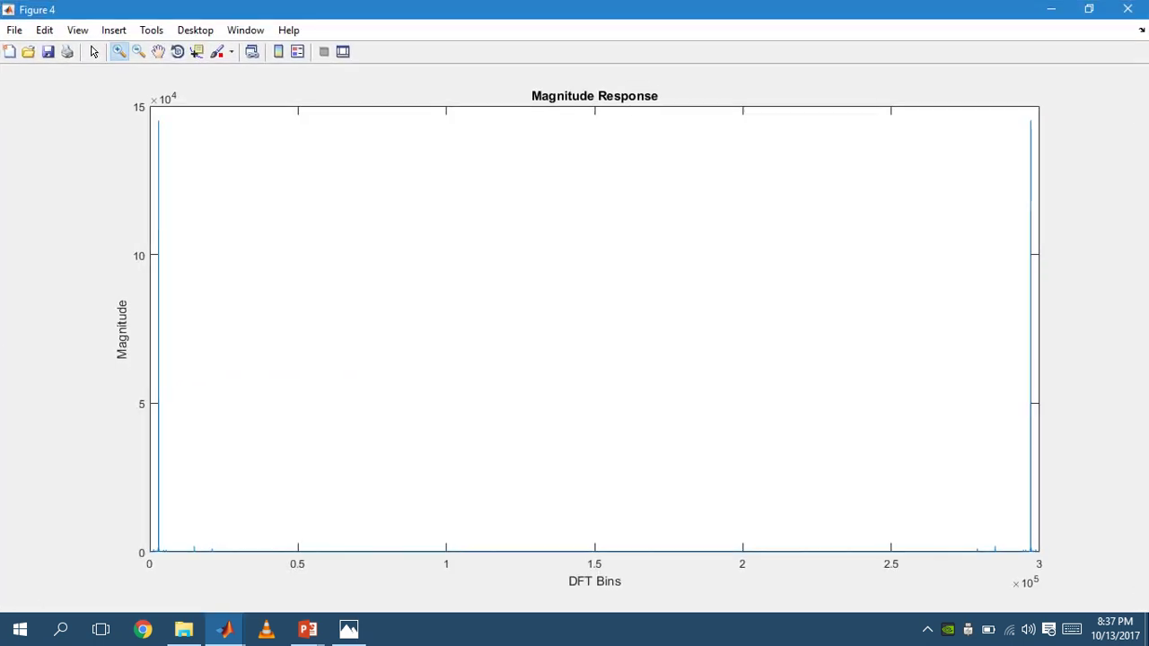
drag(153, 485, 268, 554)
drag(157, 399, 259, 466)
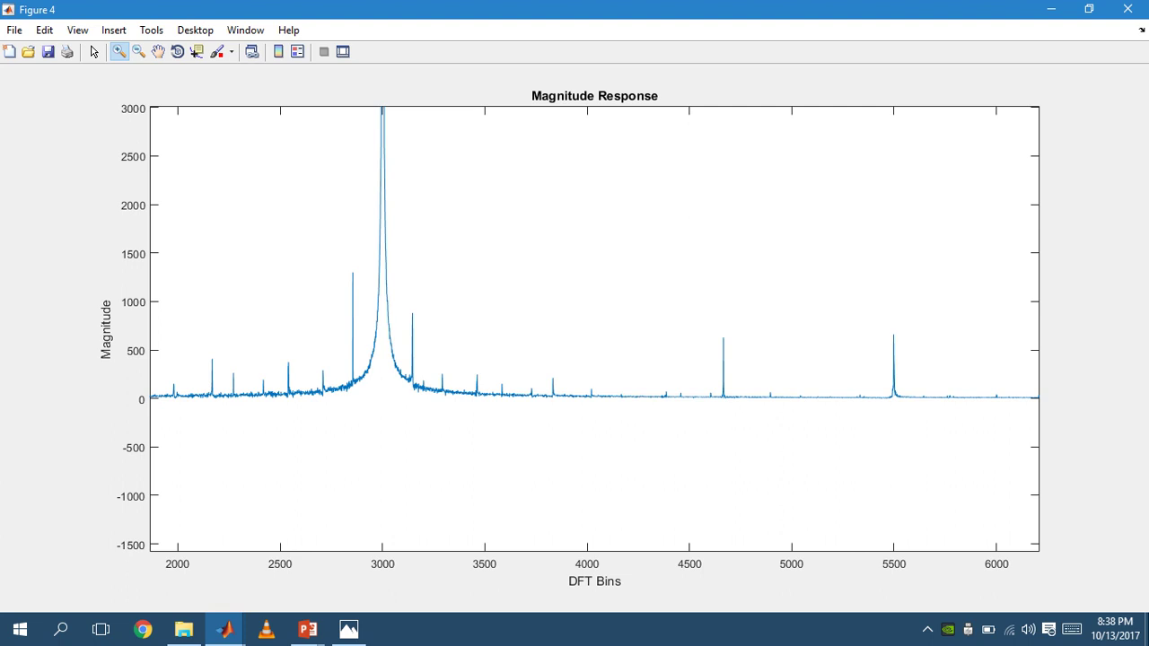
click(157, 51)
drag(594, 224, 595, 453)
drag(594, 179, 590, 473)
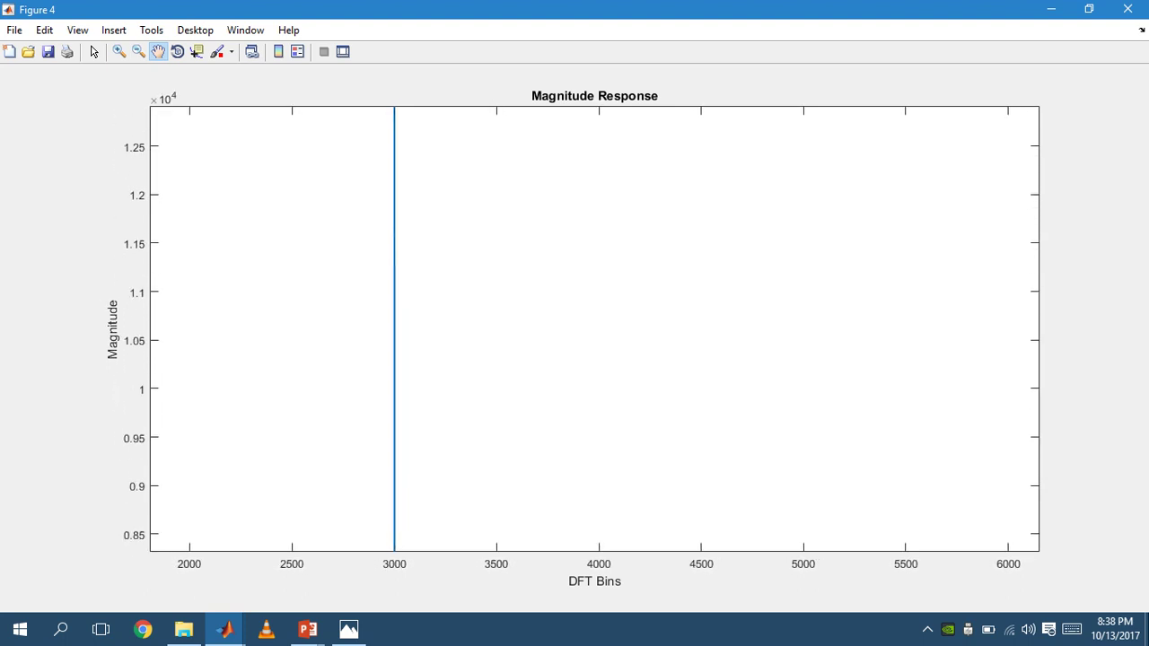
drag(595, 224, 587, 563)
drag(586, 377, 585, 543)
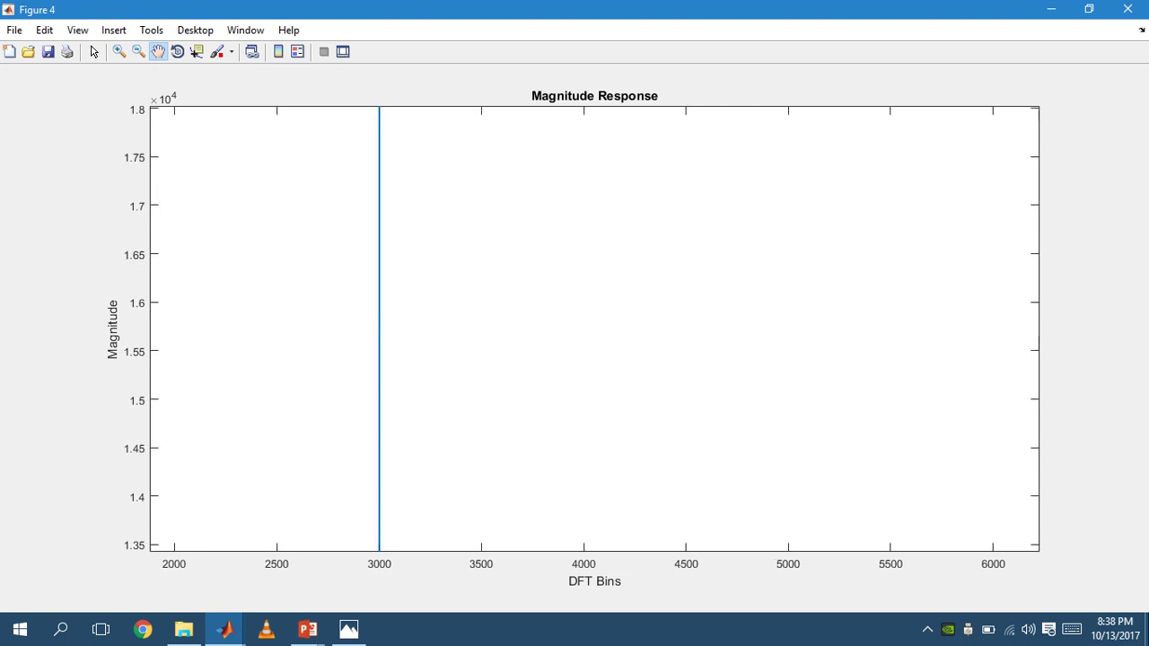
- Restore the Magnitude Response plot to its full range and minimize the figure
click(139, 51)
click(225, 175)
double_click(224, 175)
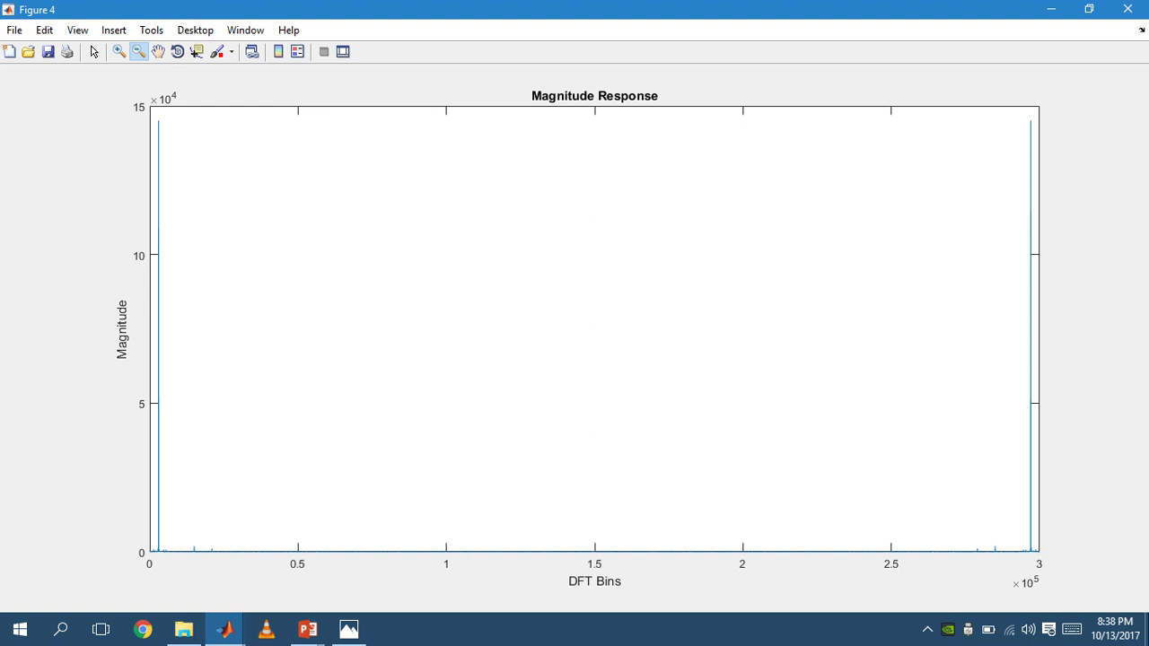
click(1050, 9)
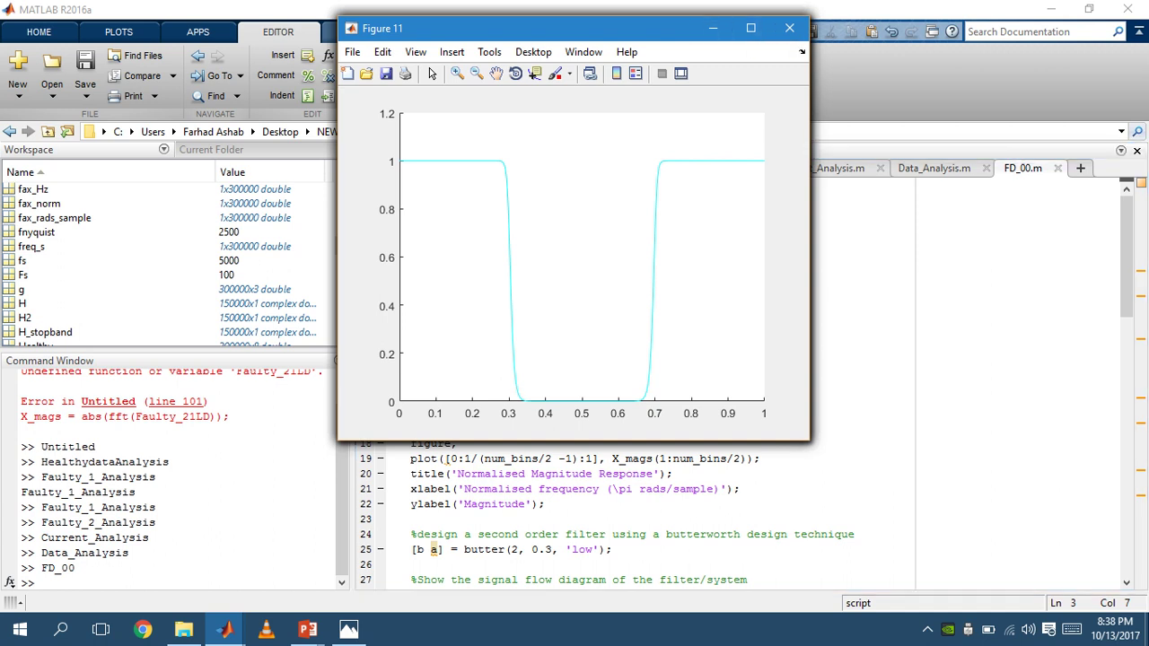
click(927, 629)
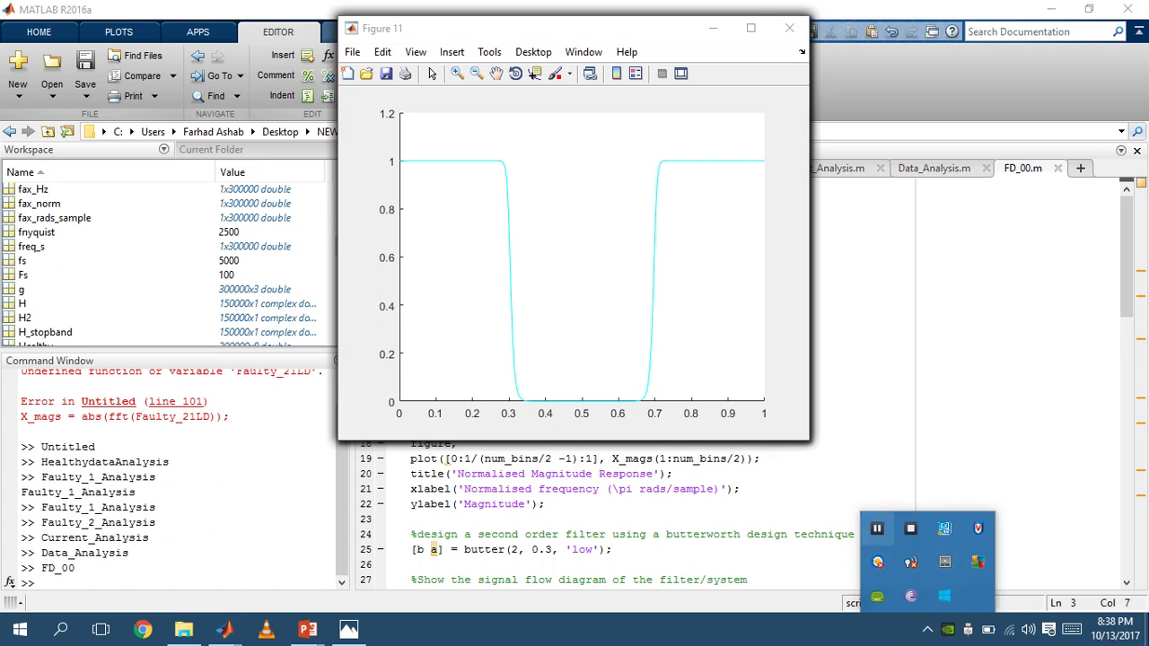
click(876, 528)
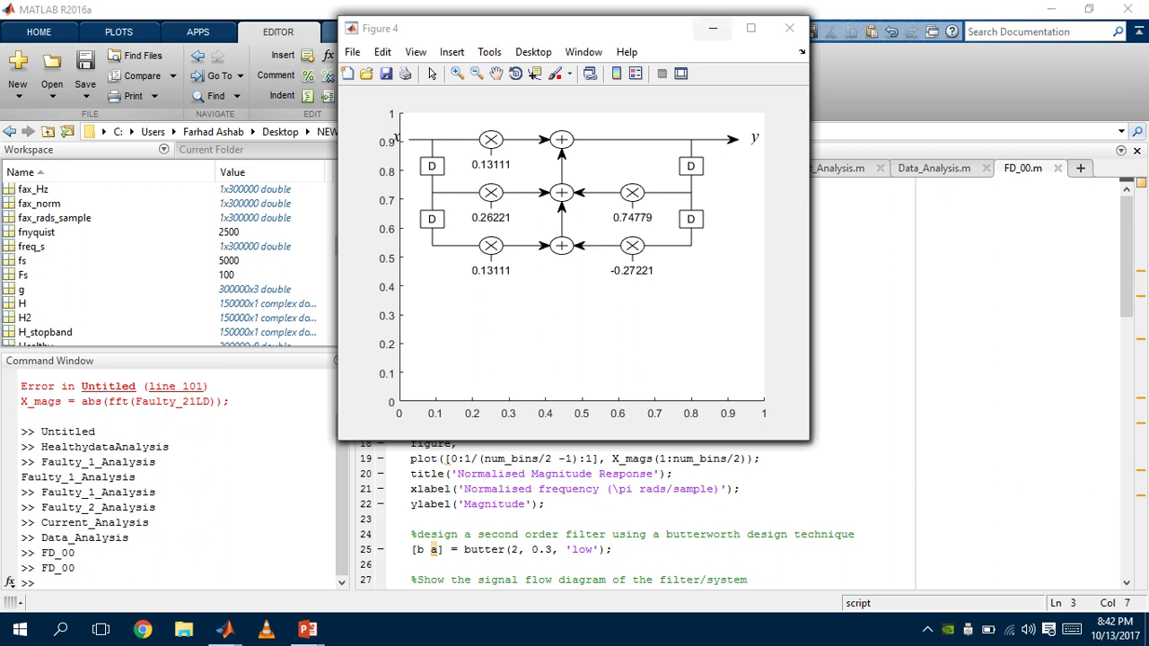
- View the filter's signal flow diagram in maximized Figure 4, and close it and the stopband response in Figure 9
click(751, 28)
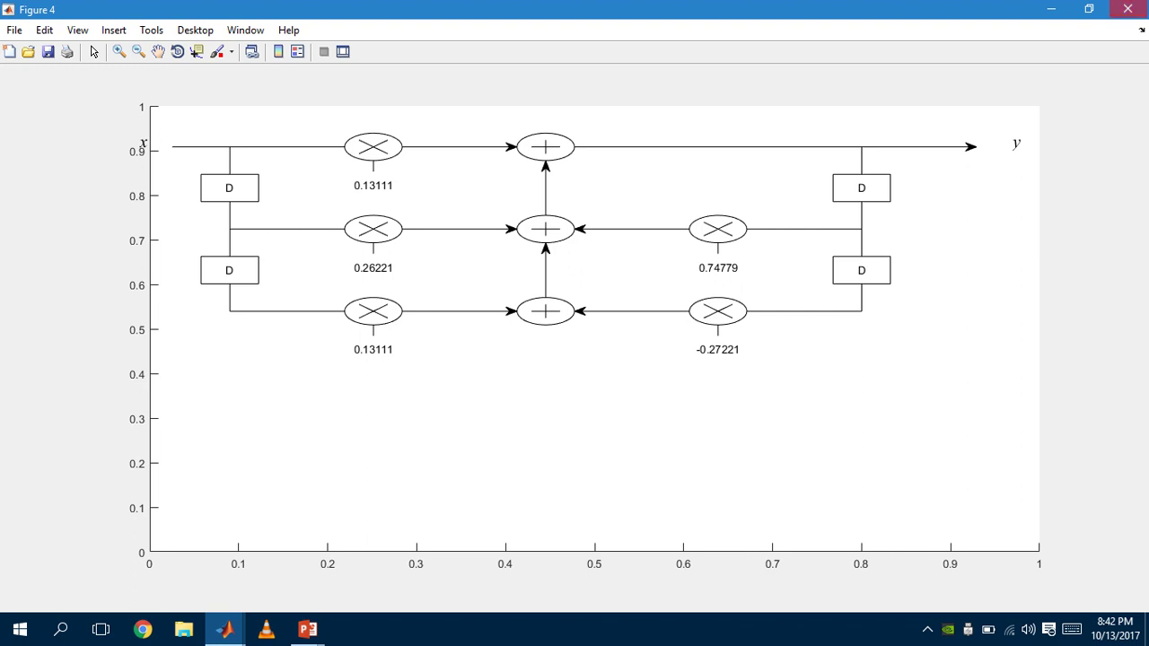
click(1128, 9)
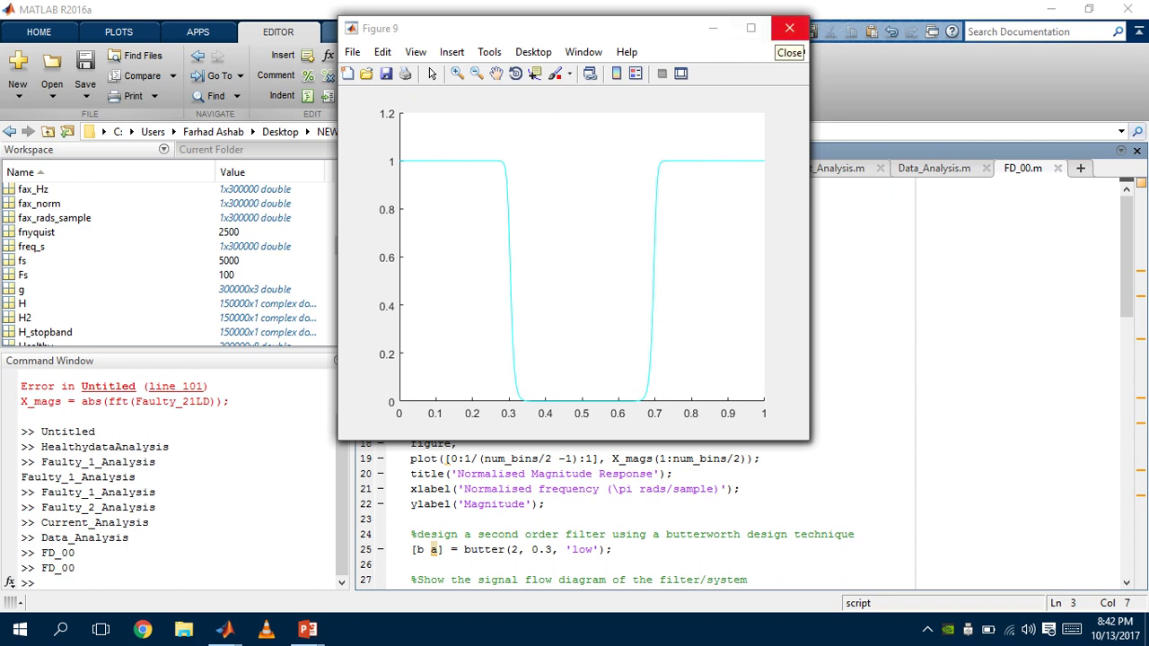
click(789, 29)
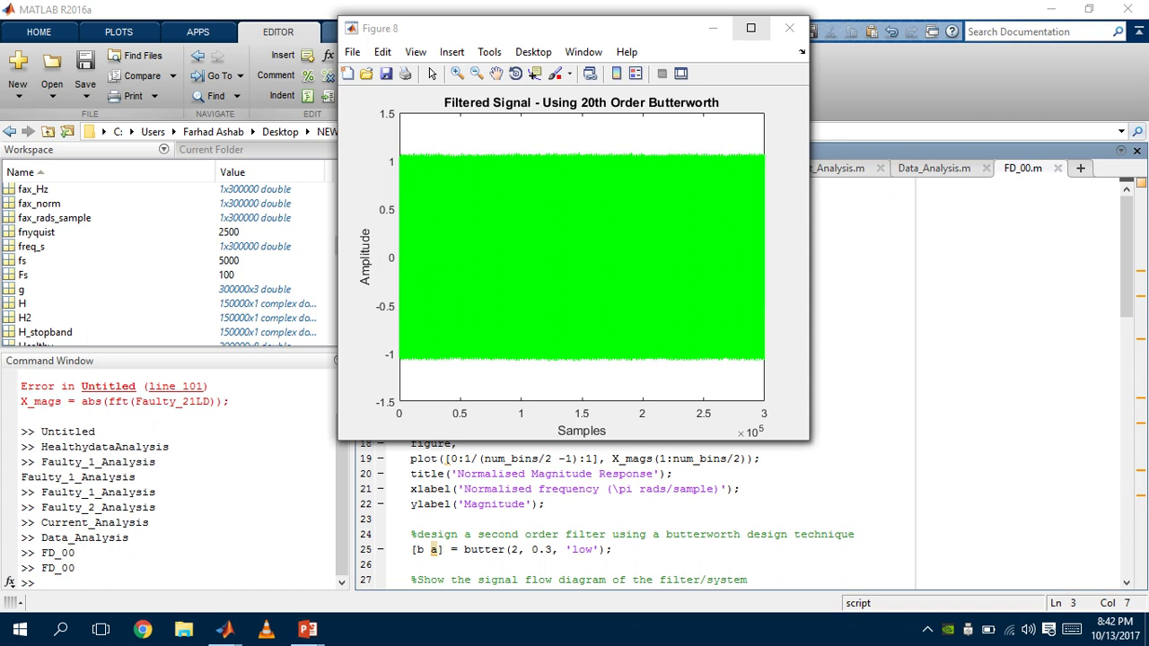
- Maximize the 20th order Butterworth filtered signal, examine its cycles between about samples 40,000 and 42,700, and close Figure 8
click(750, 28)
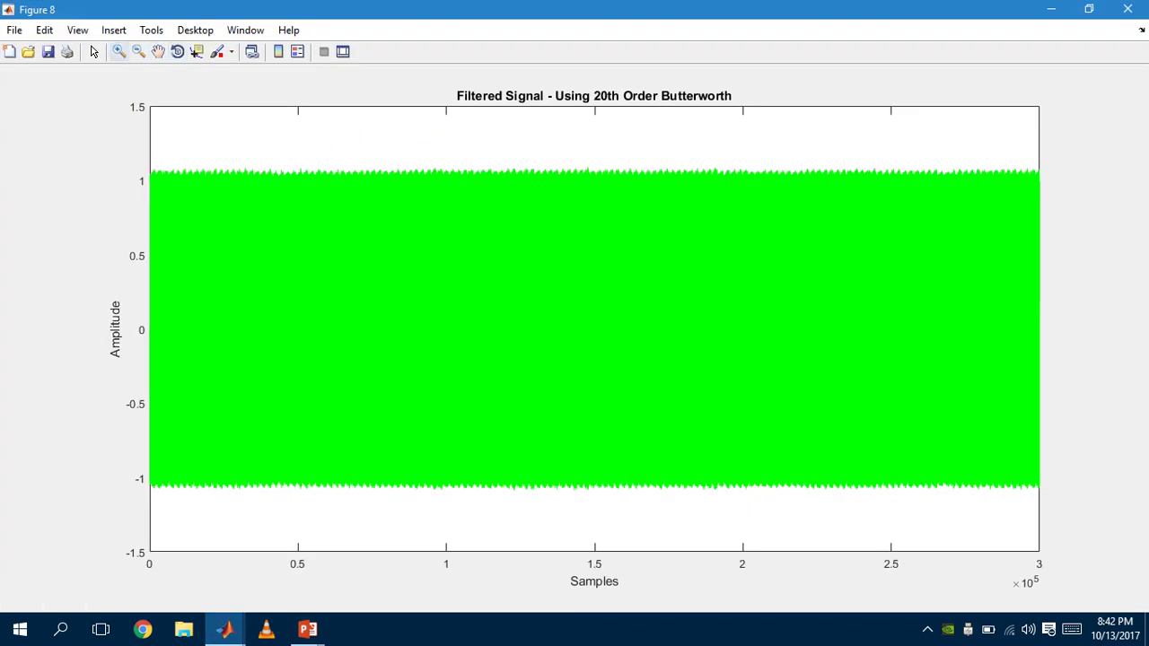
click(119, 51)
drag(240, 124, 347, 513)
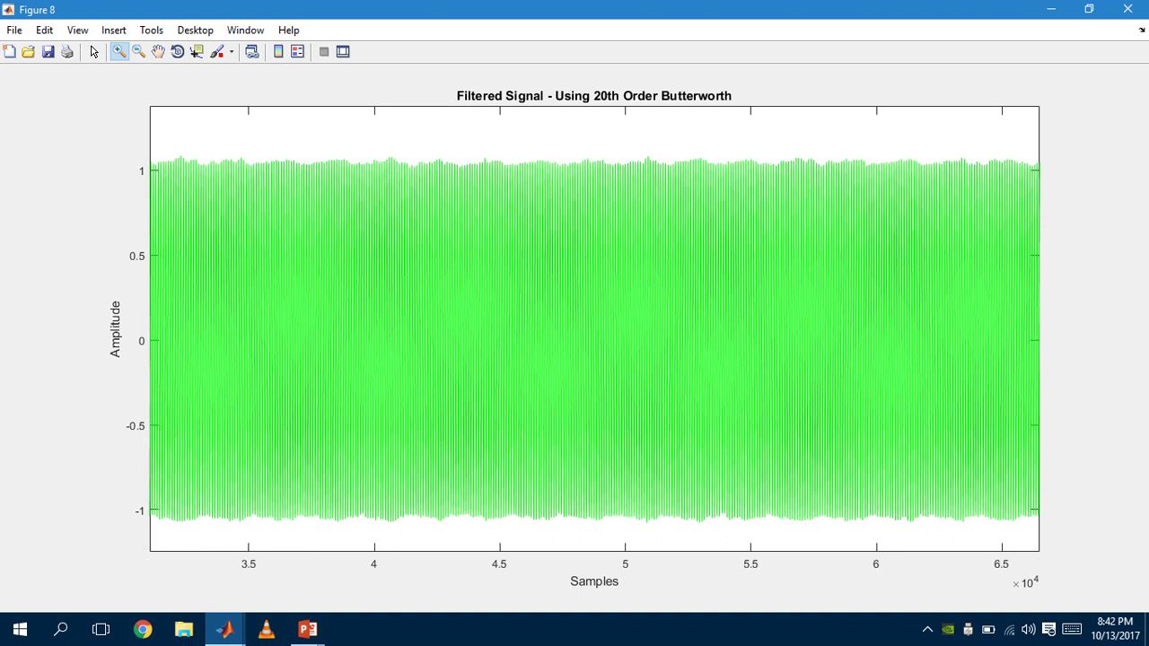
drag(304, 137, 349, 496)
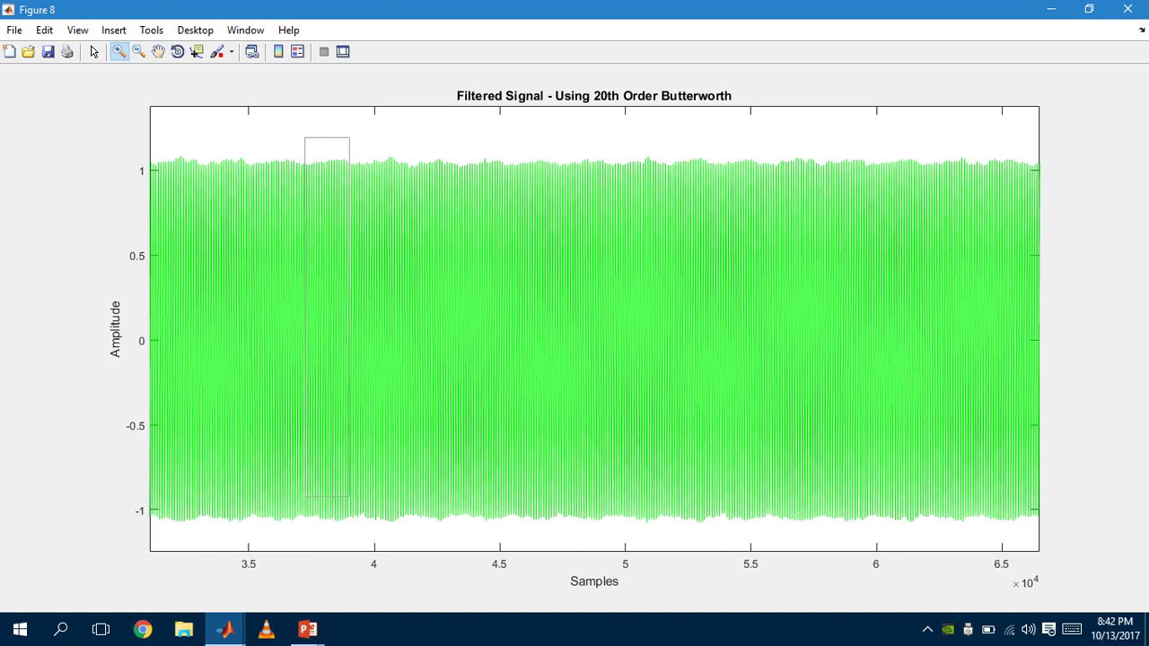
drag(349, 496, 390, 539)
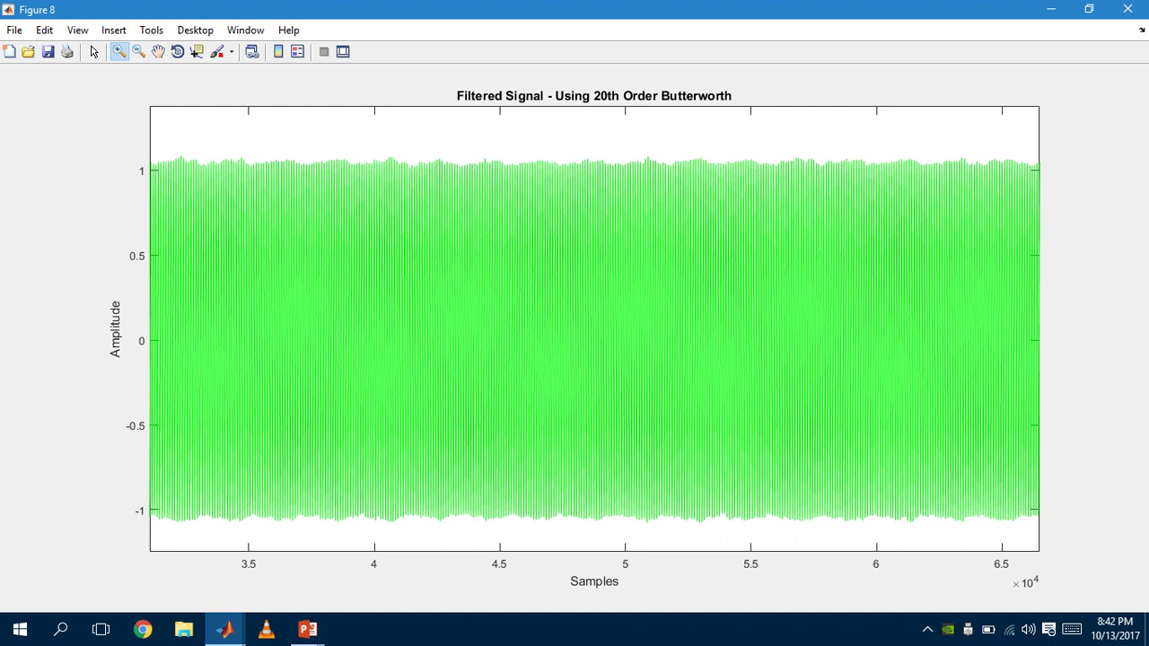
drag(373, 143, 443, 496)
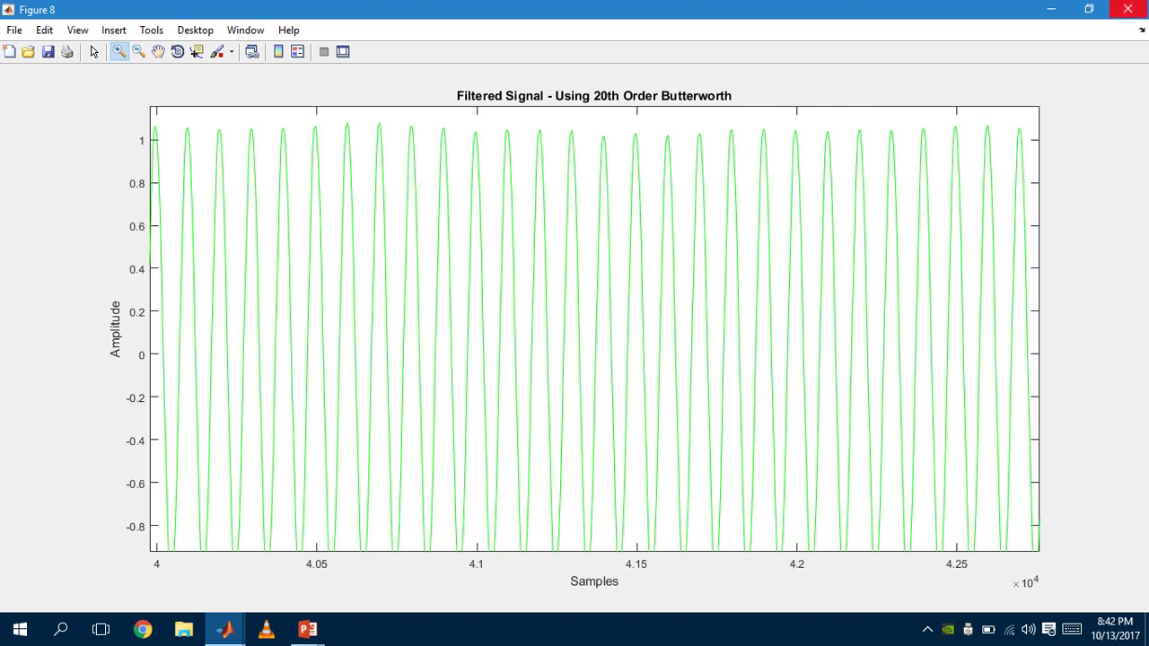
click(1127, 9)
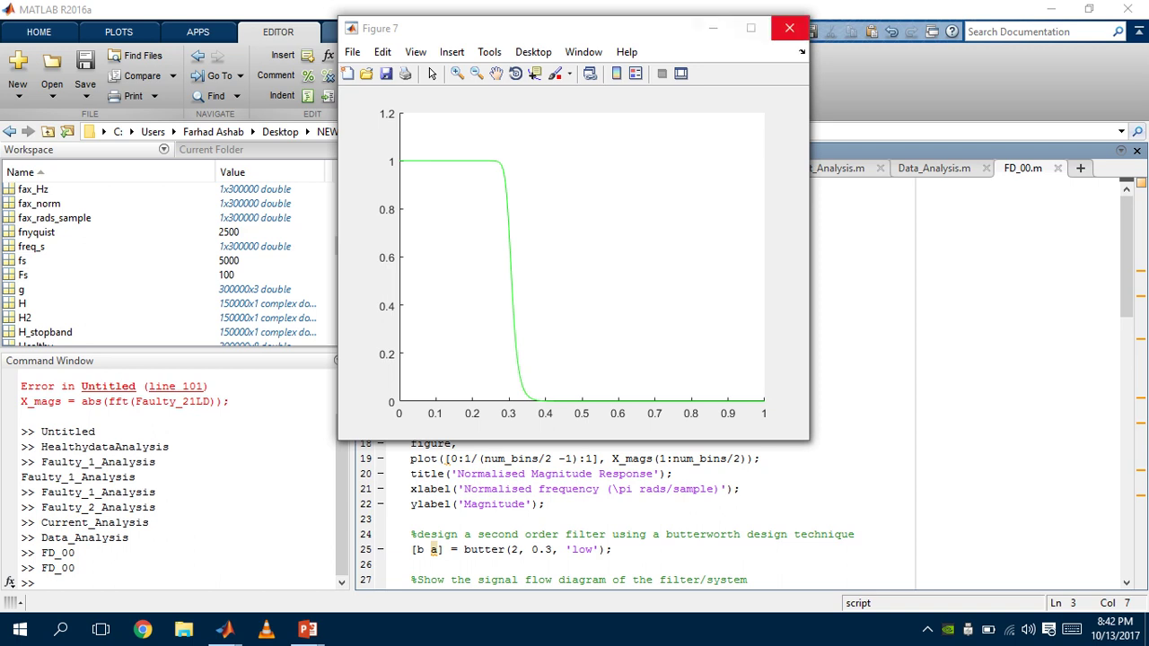
- Examine the maximized second order Butterworth filtered signal between about samples 24,000 and 44,000, and close Figures 7, 6 and 5
click(789, 28)
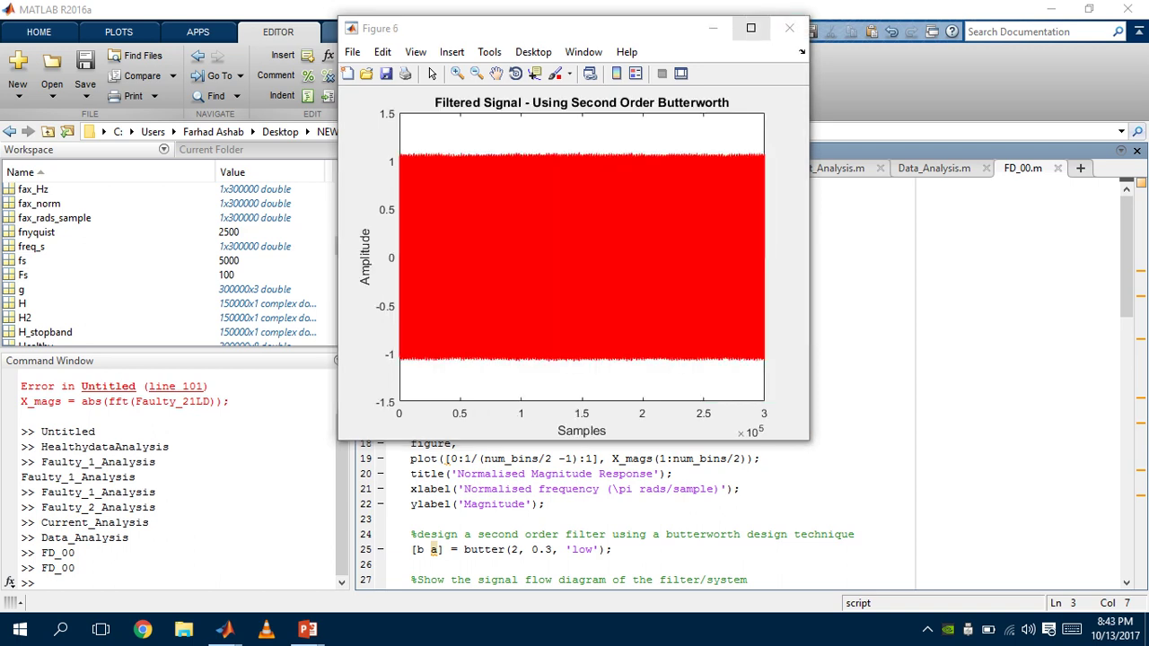
click(750, 28)
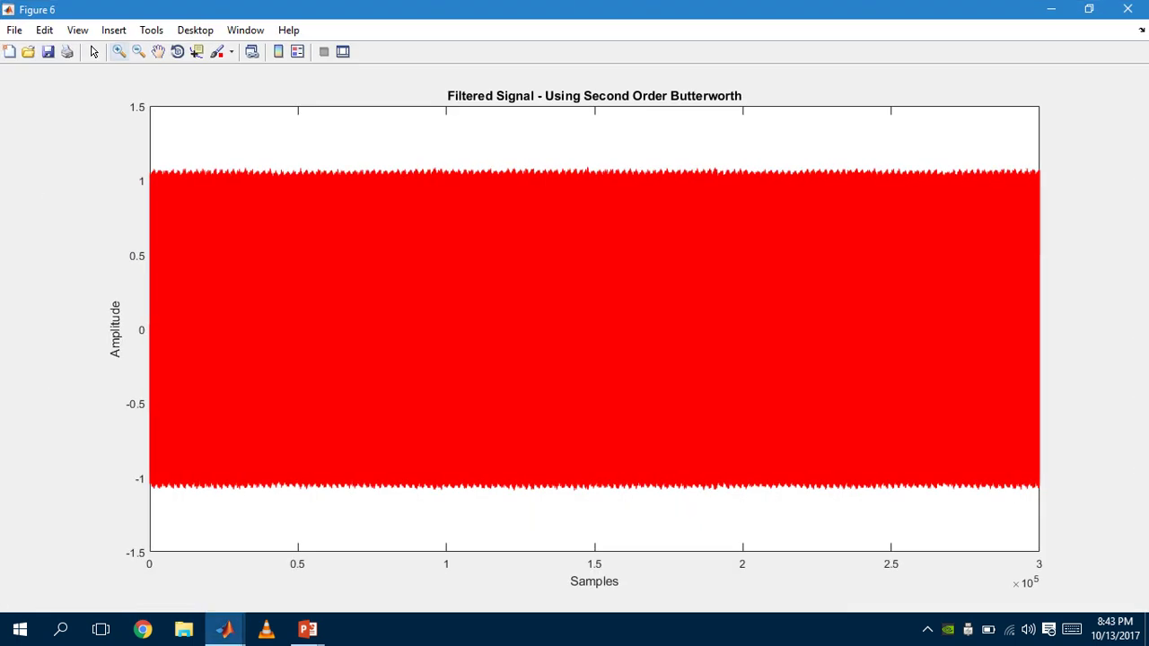
click(120, 51)
drag(220, 153, 281, 496)
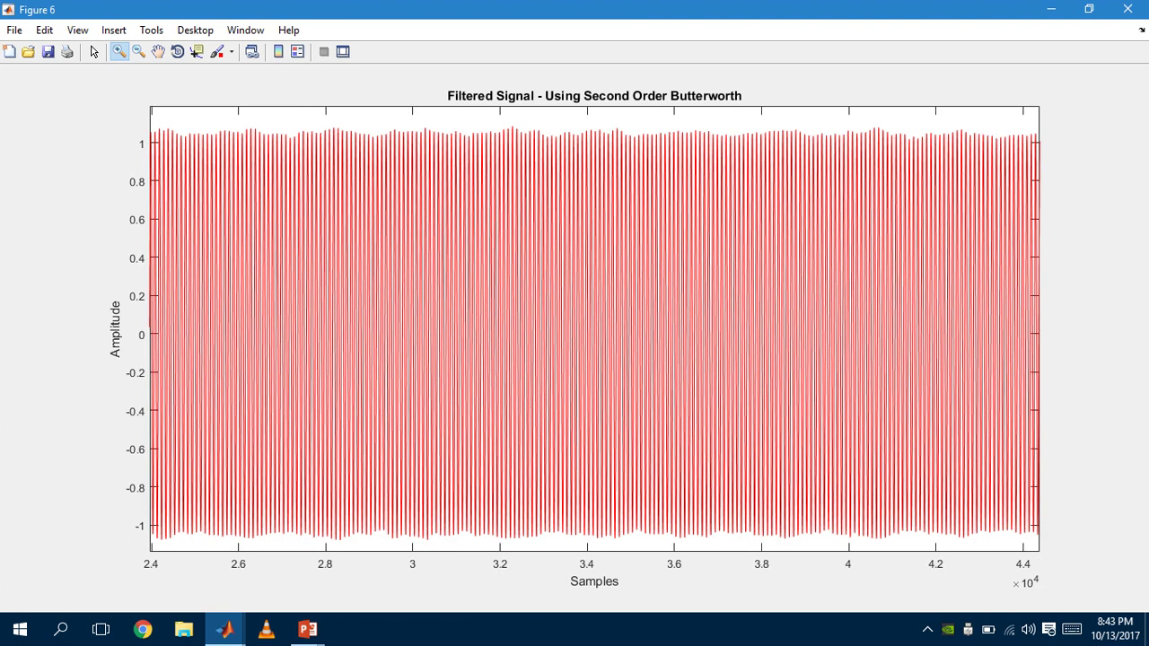
click(297, 127)
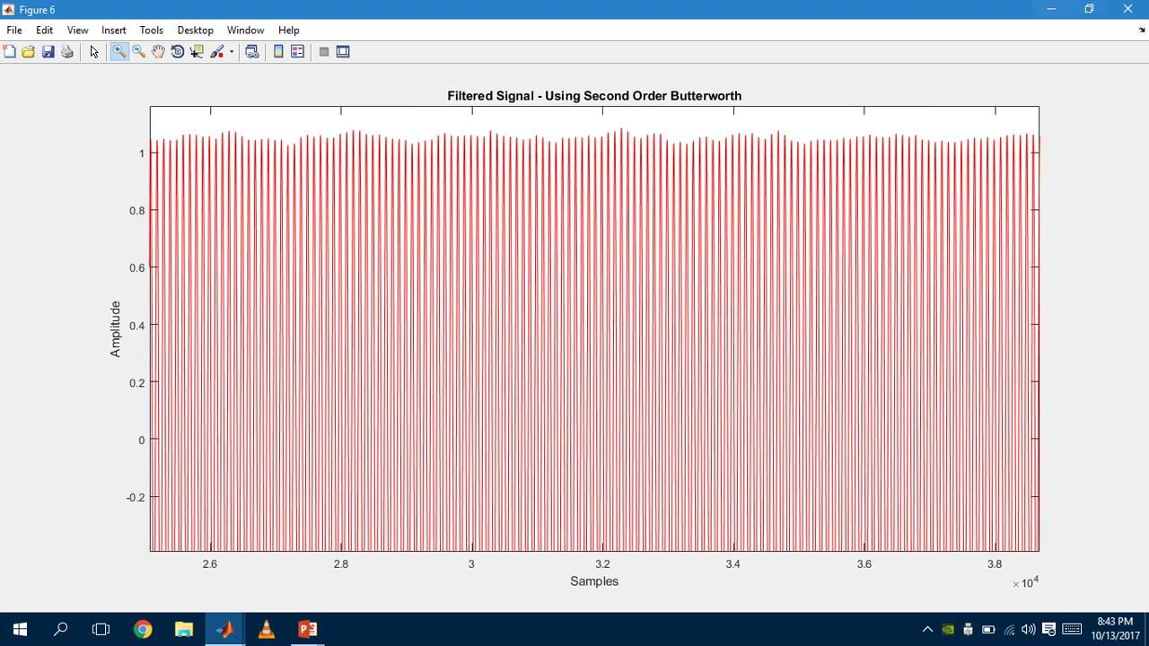
click(1128, 9)
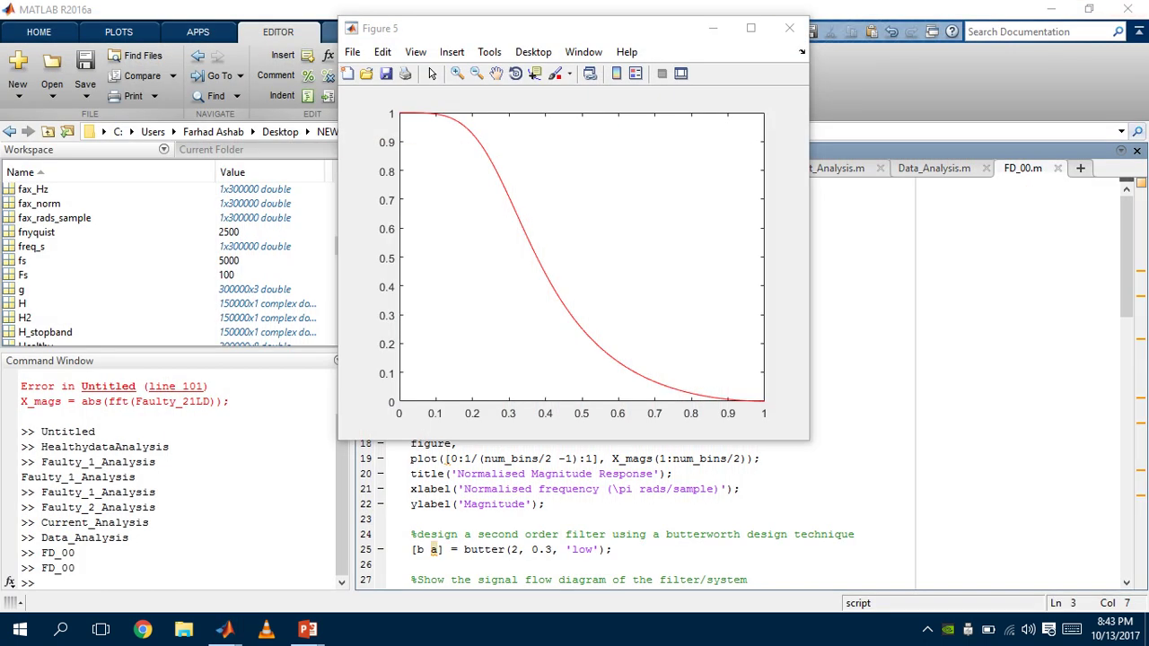
click(789, 27)
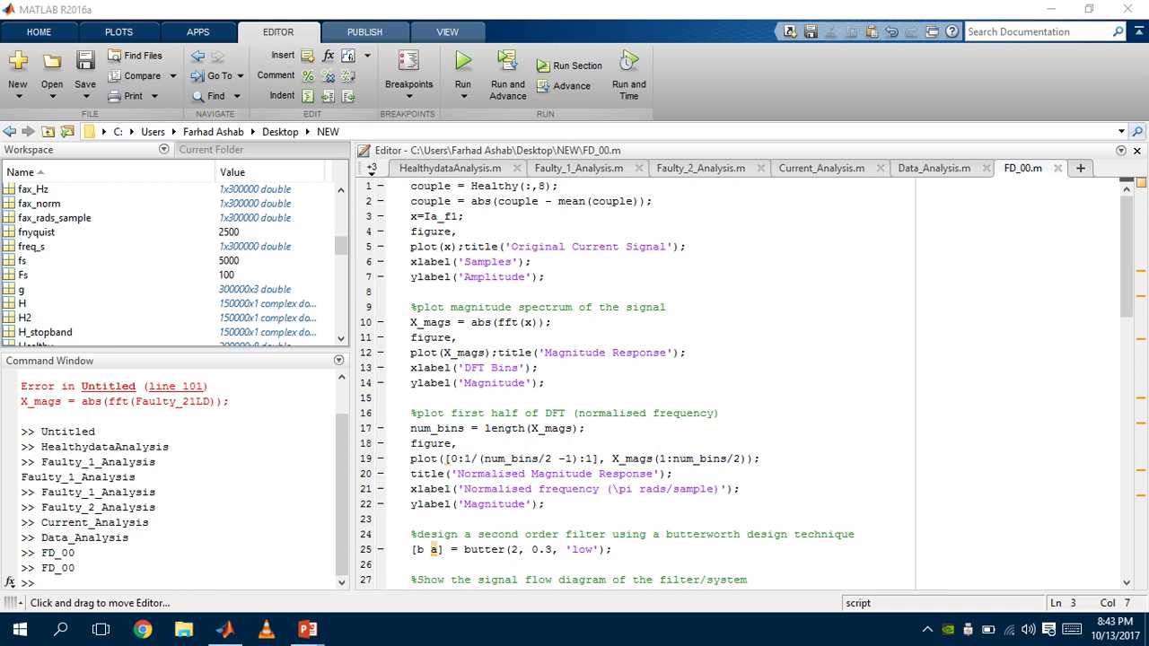
- Open psd_test.m and check how r is defined on line 18 of Faulty_2_Analysis.m, returning to psd_test.m
click(371, 168)
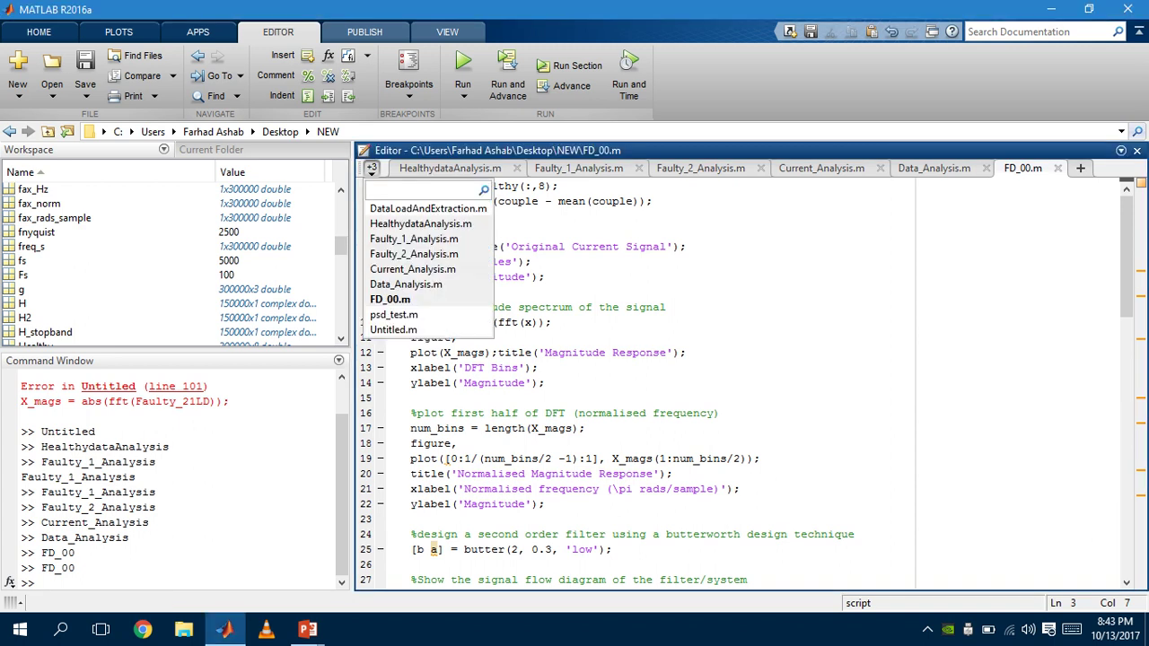
click(393, 315)
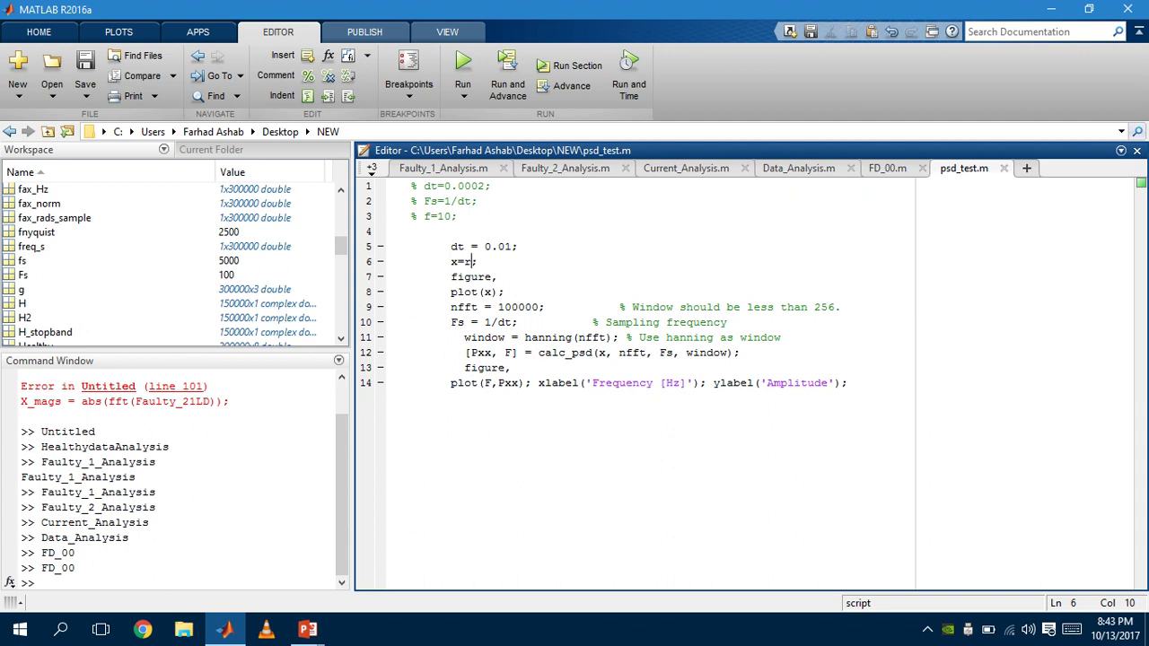
click(373, 168)
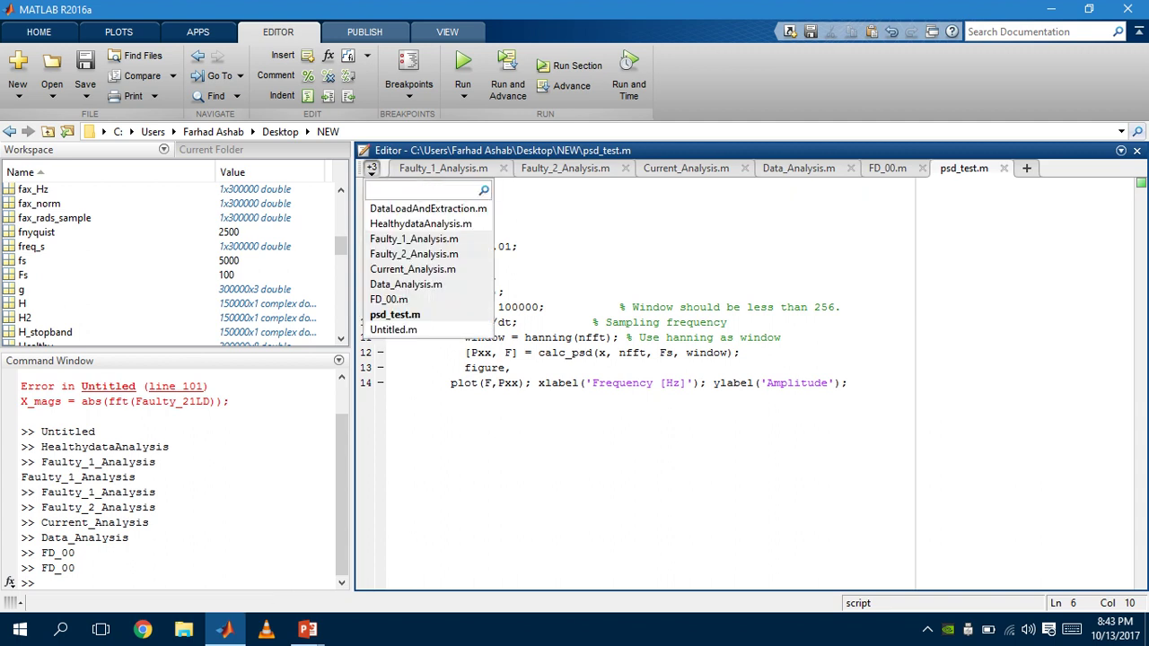
click(414, 254)
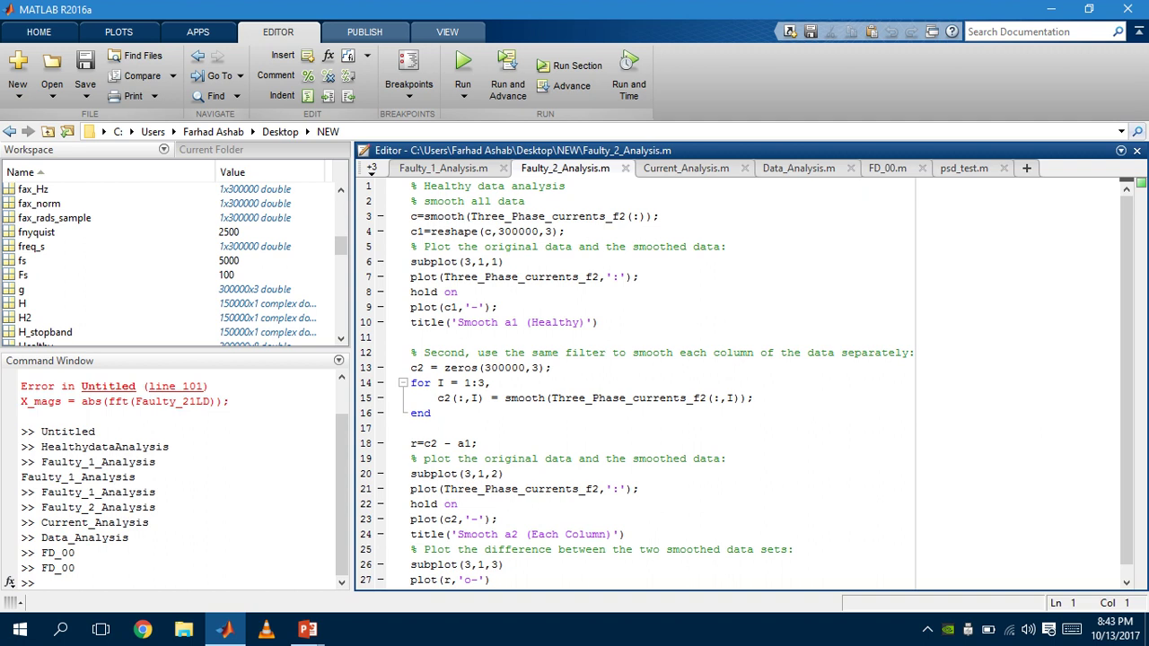
scroll(745, 383, down, 1)
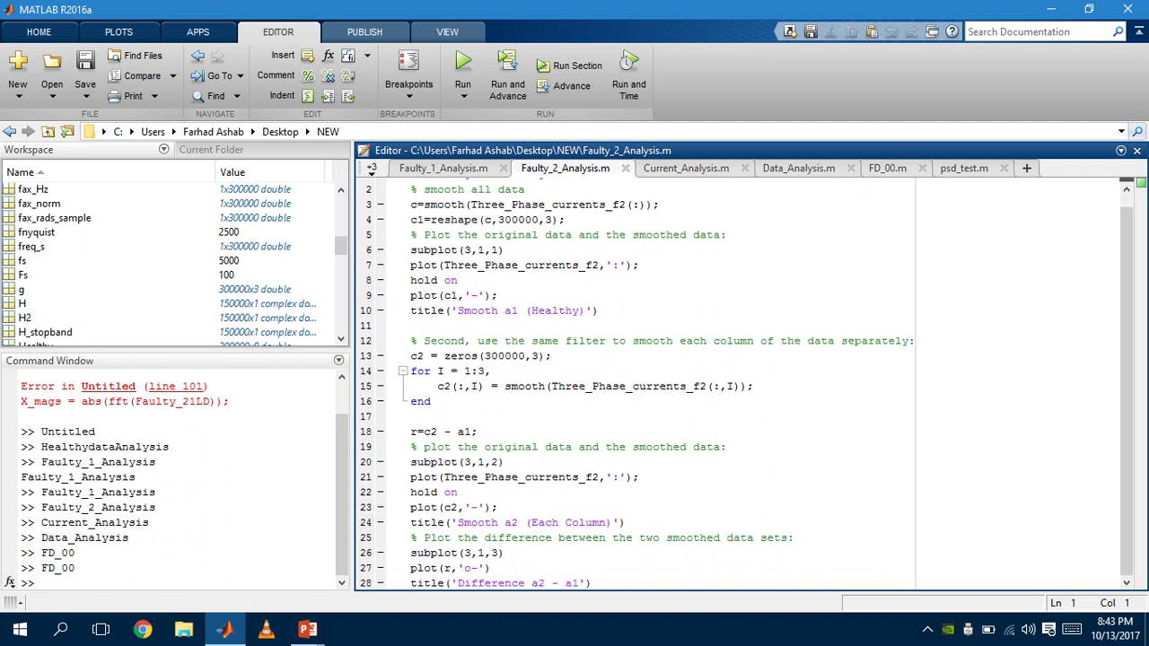
drag(410, 432, 479, 431)
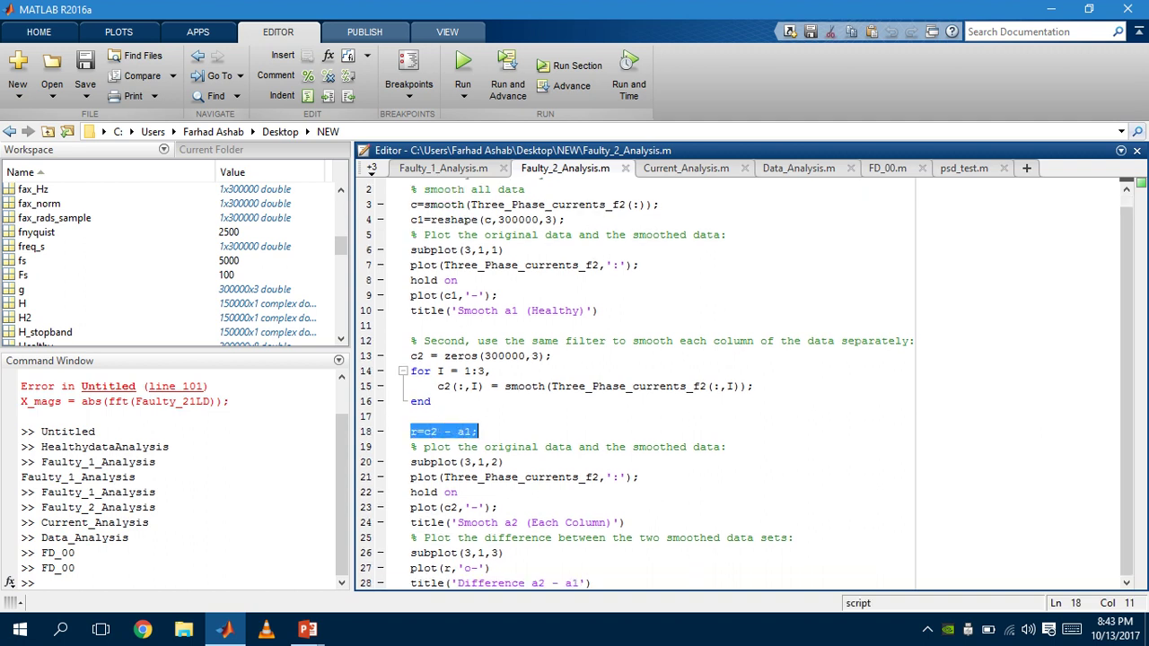
click(963, 168)
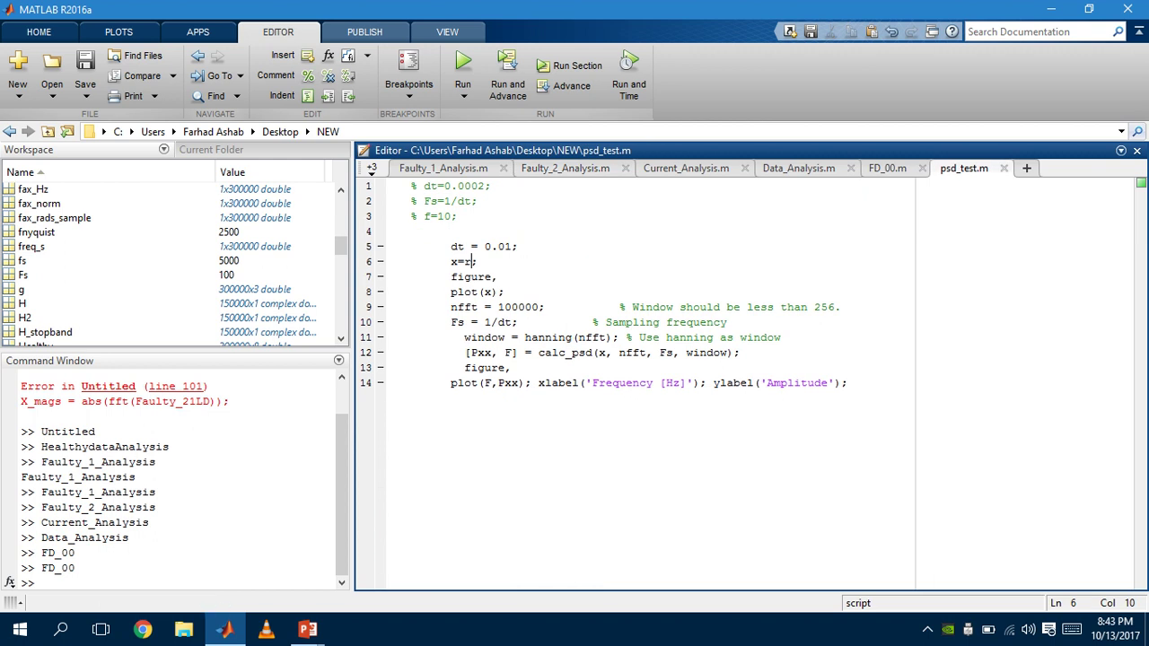
- Run psd_test.m for x=r, and view the power spectral density and signal figures maximized before closing each
click(463, 67)
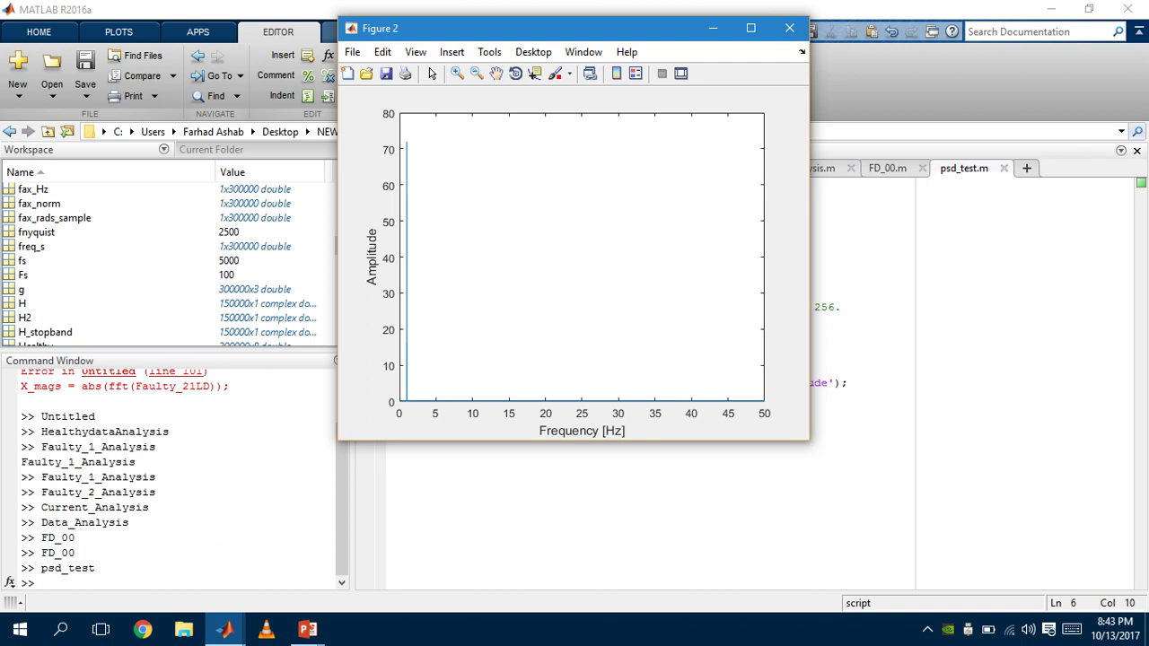
click(750, 28)
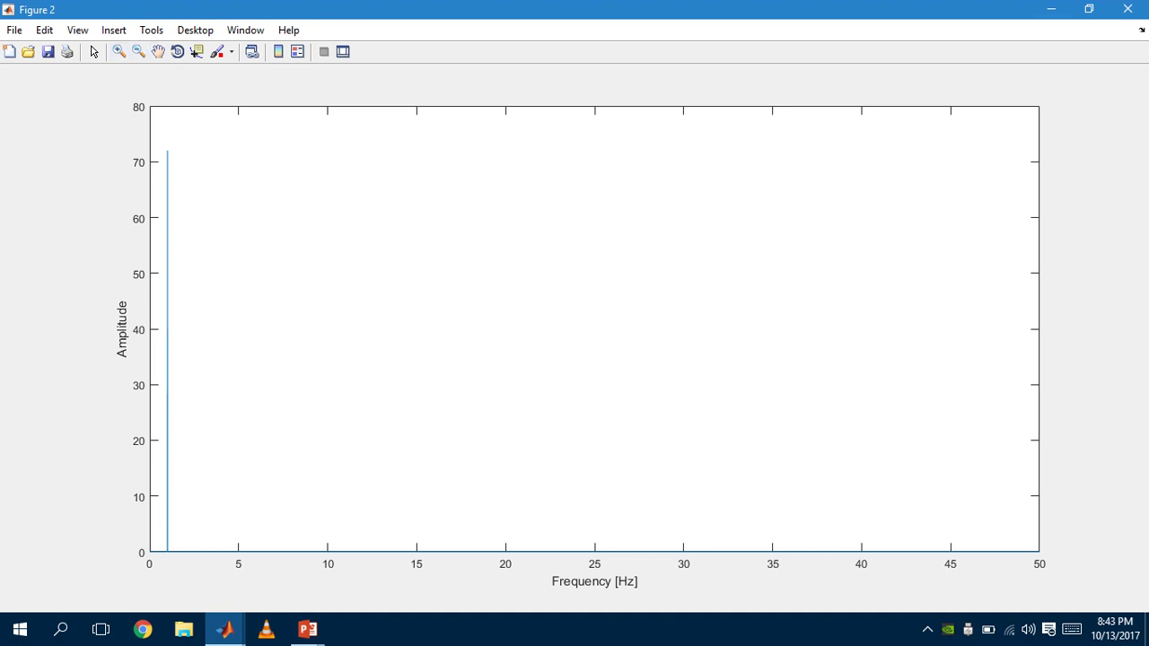
click(1127, 9)
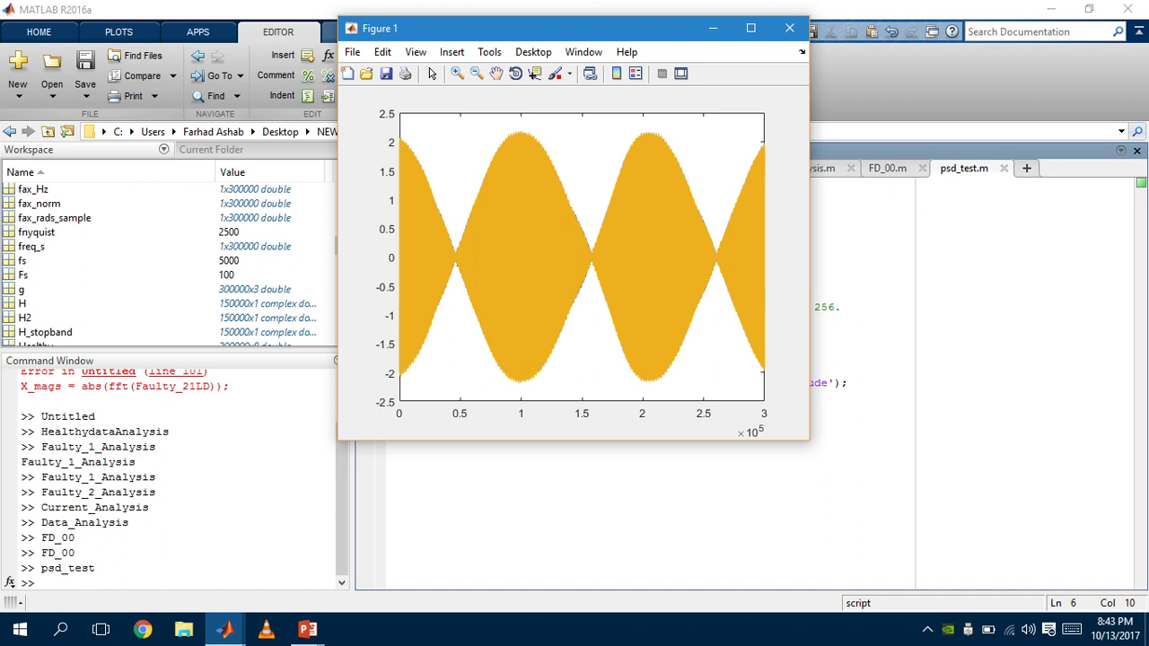
click(750, 28)
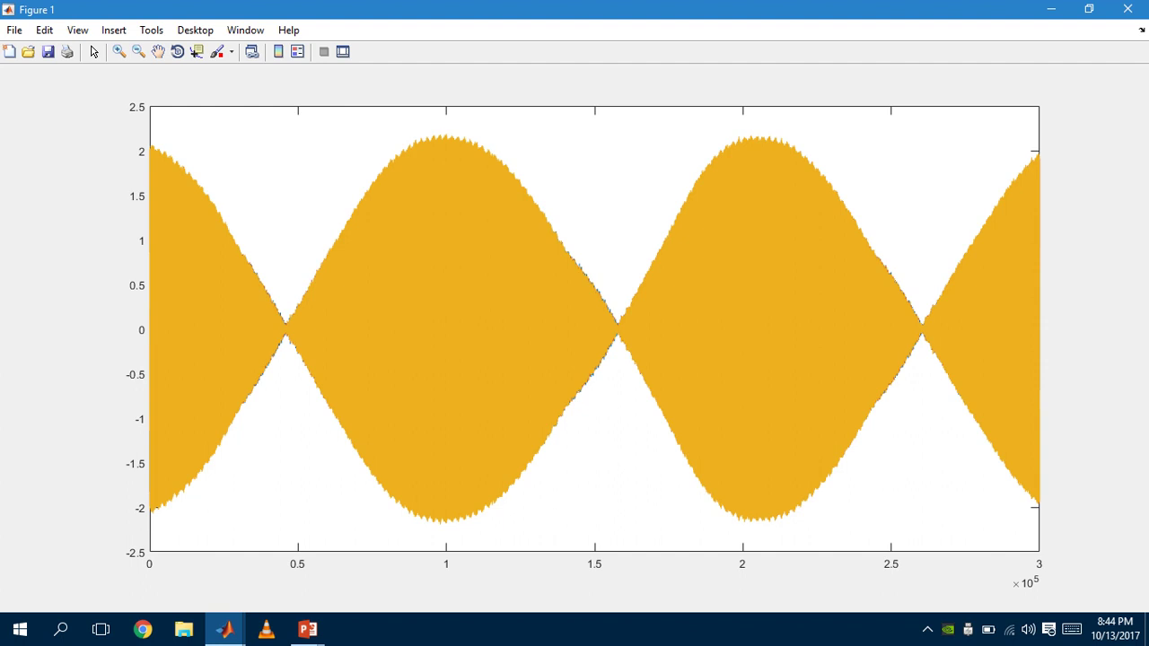
click(1127, 9)
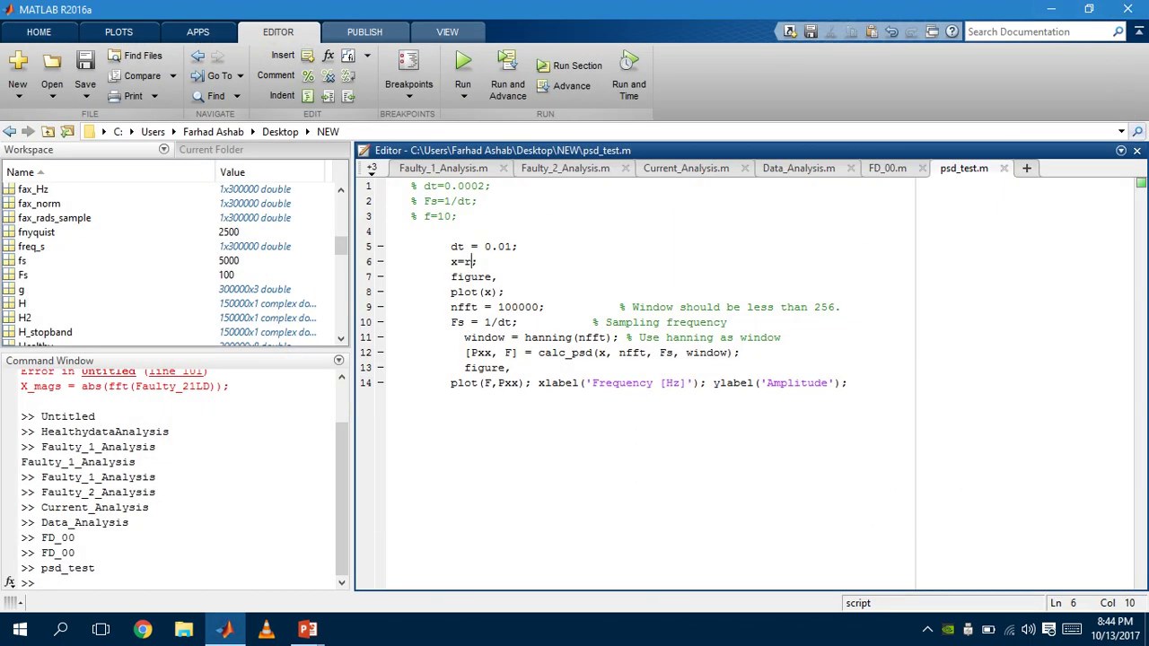
- Set x to g in psd_test.m and check the definition of g on line 18 of Faulty_1_Analysis.m
key(BackSpace)
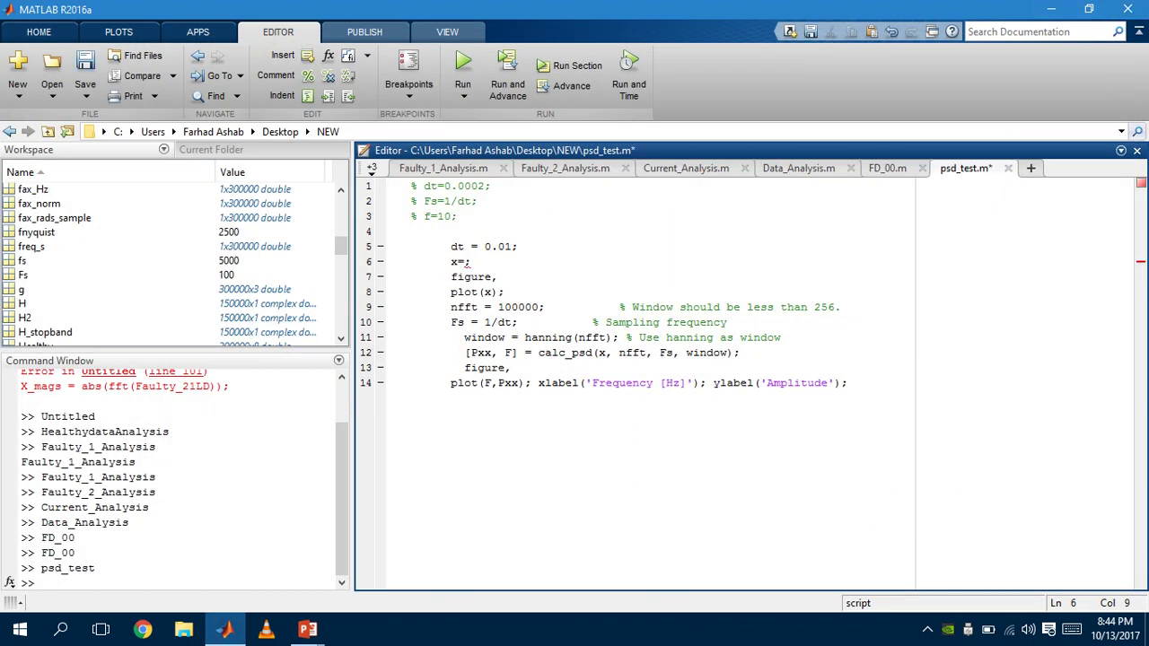
text(G)
key(BackSpace)
text(g)
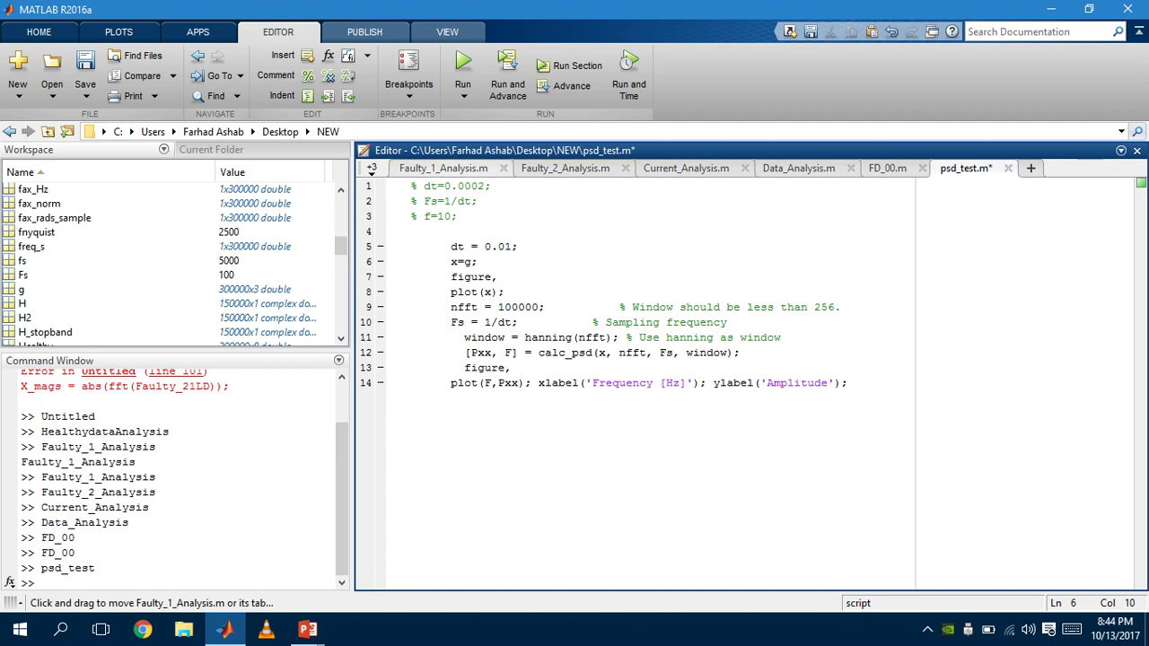
click(443, 167)
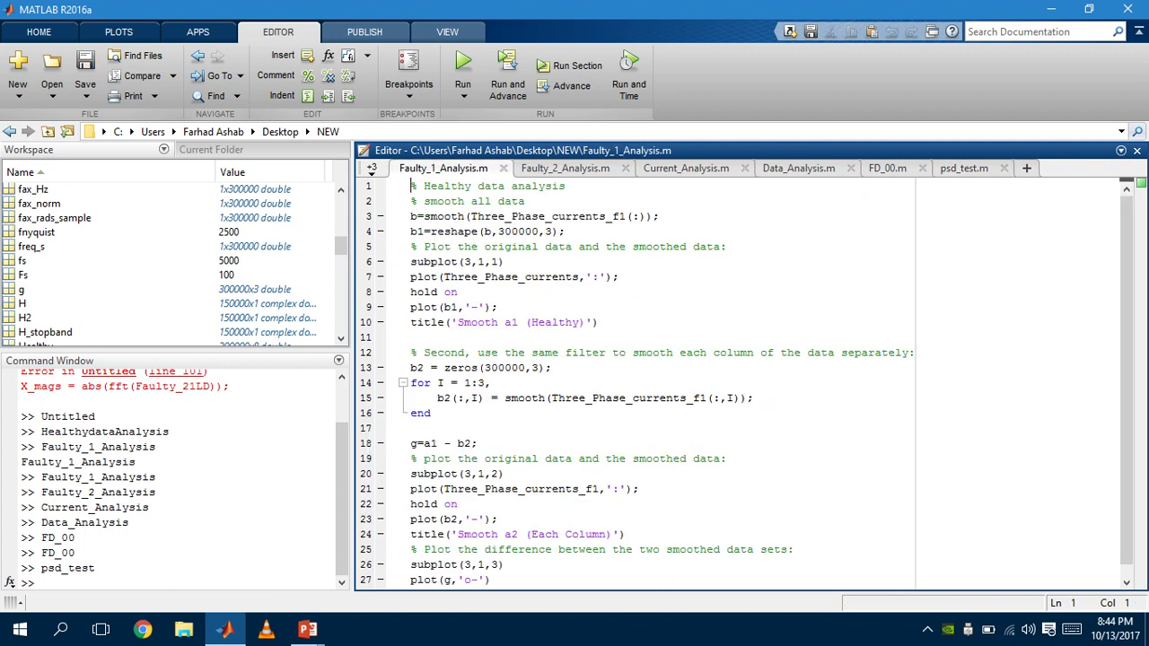
drag(411, 443, 499, 459)
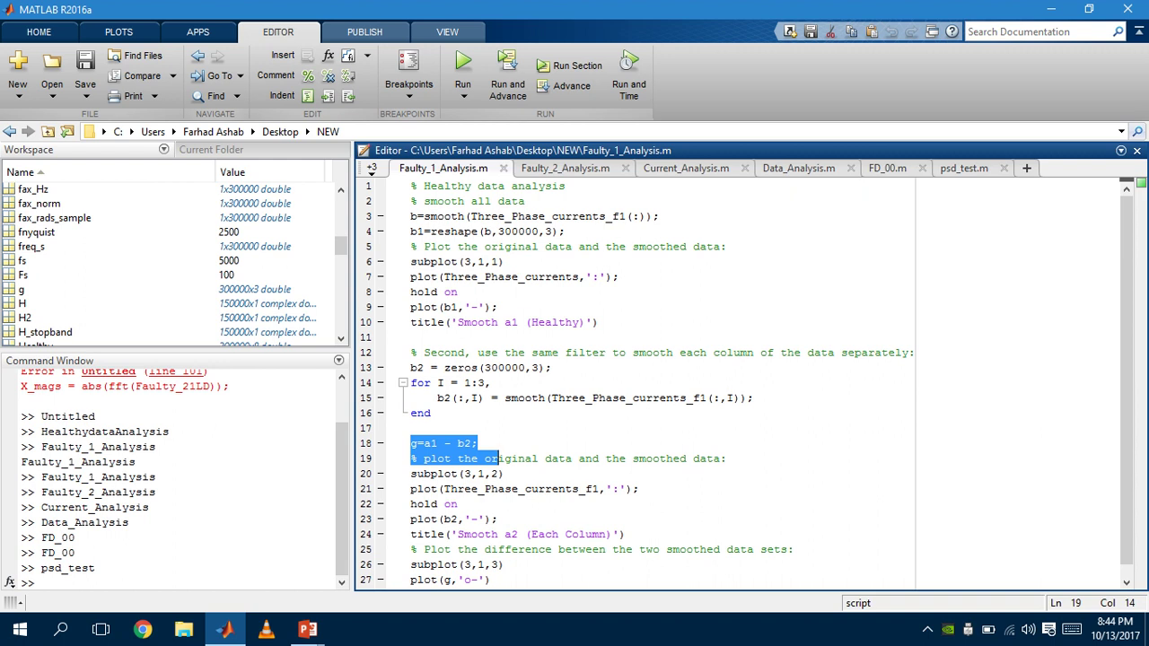
click(963, 168)
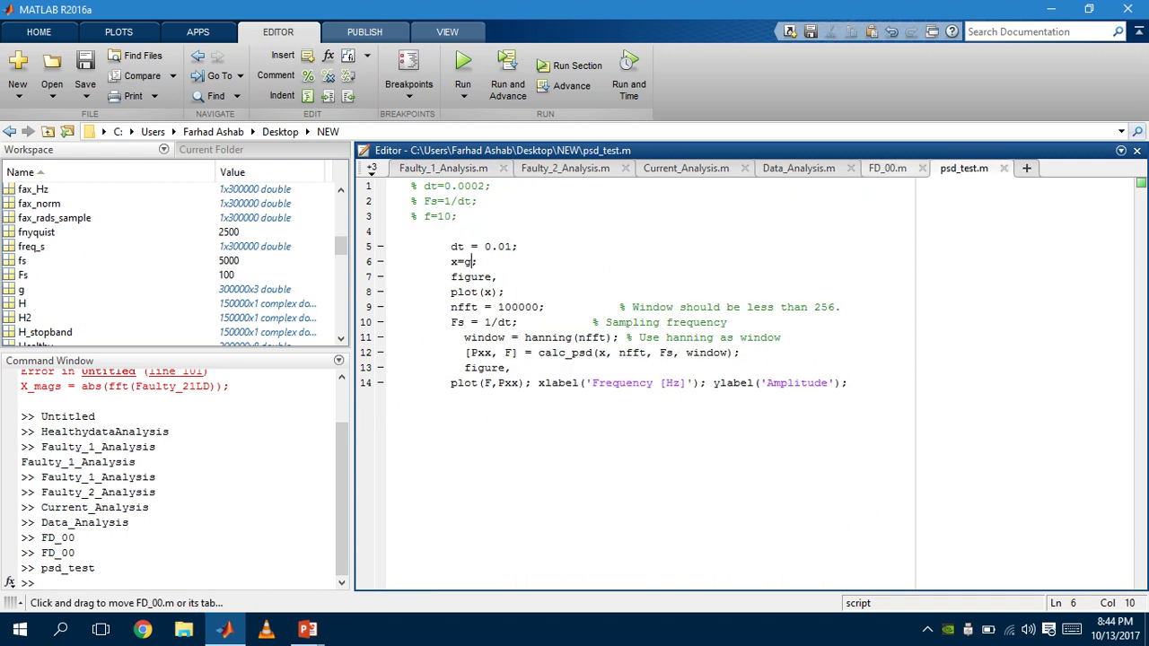
- Run psd_test.m for x=g, and view its frequency and signal plots at full size before closing both
click(463, 67)
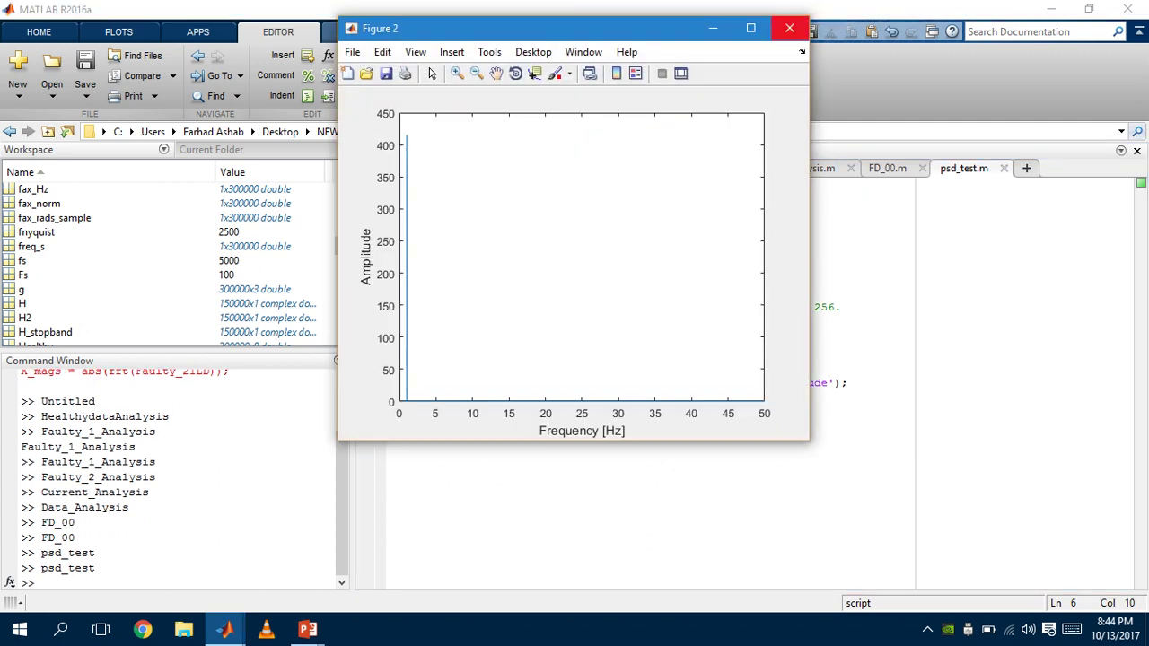
click(750, 28)
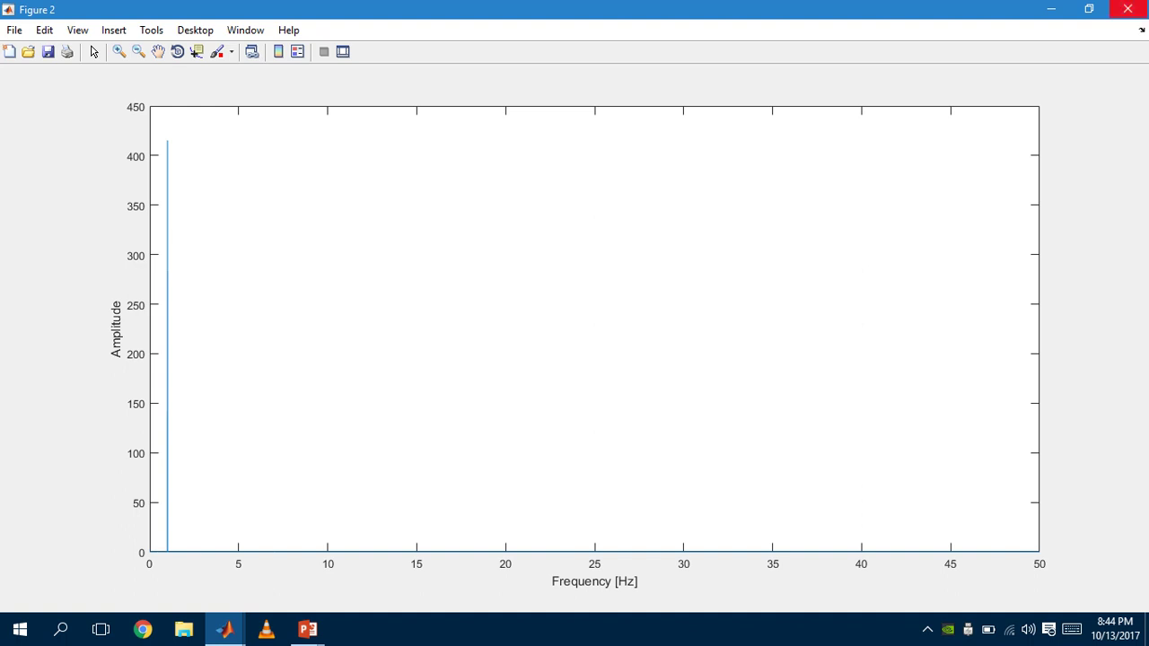
click(1127, 9)
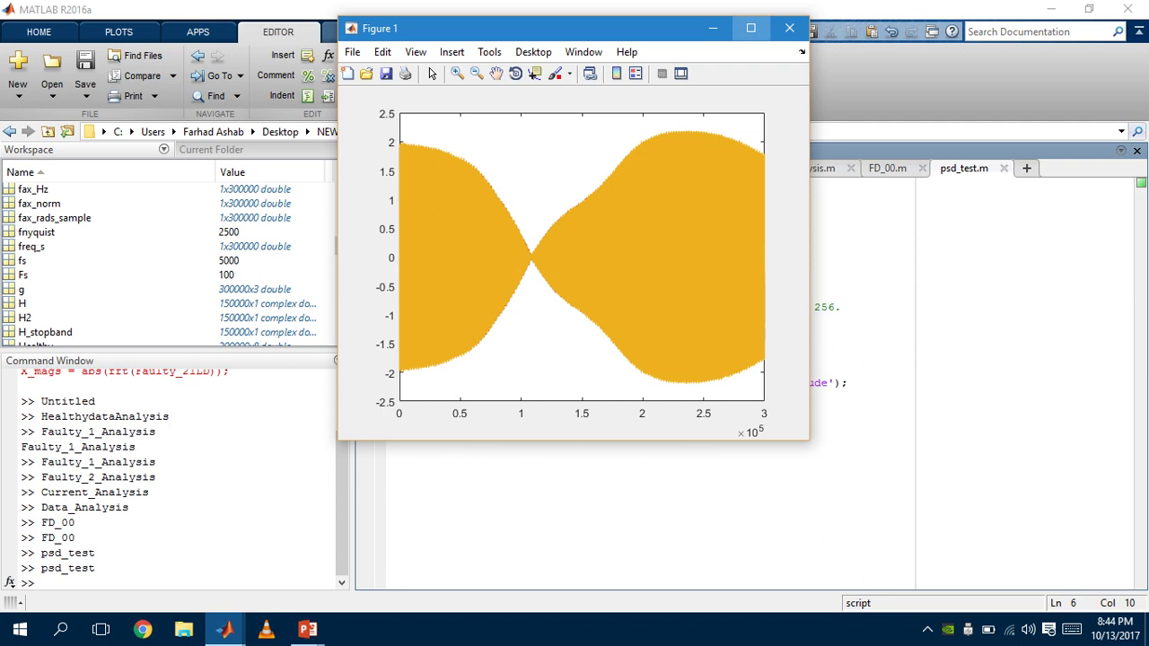
click(751, 27)
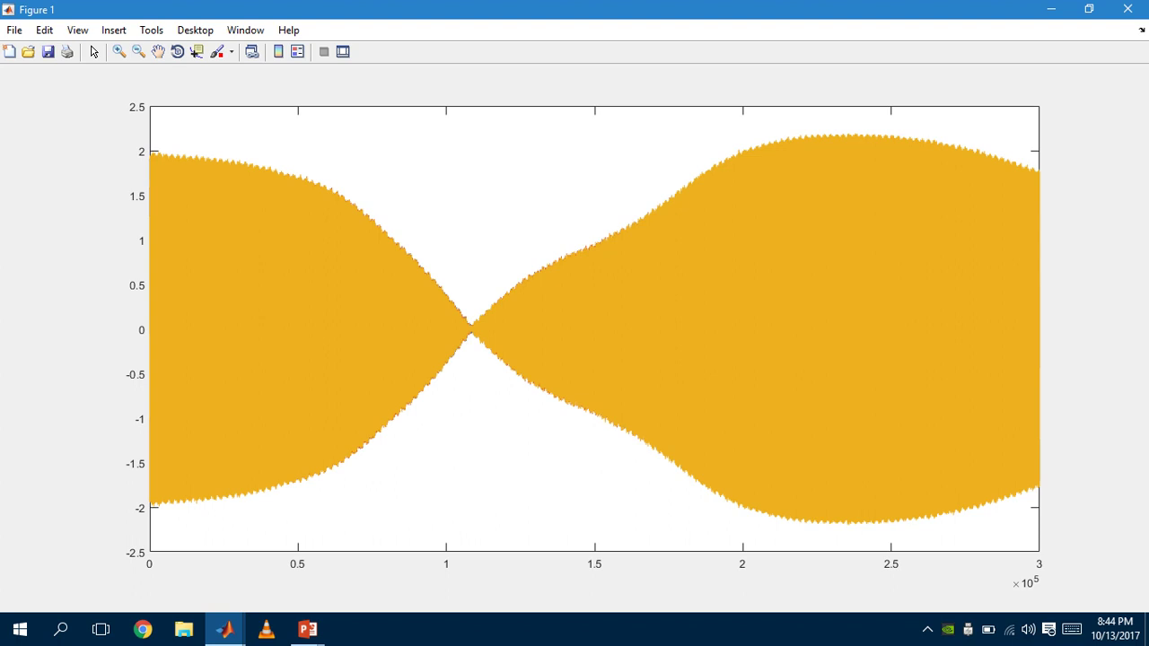
click(119, 51)
click(1127, 9)
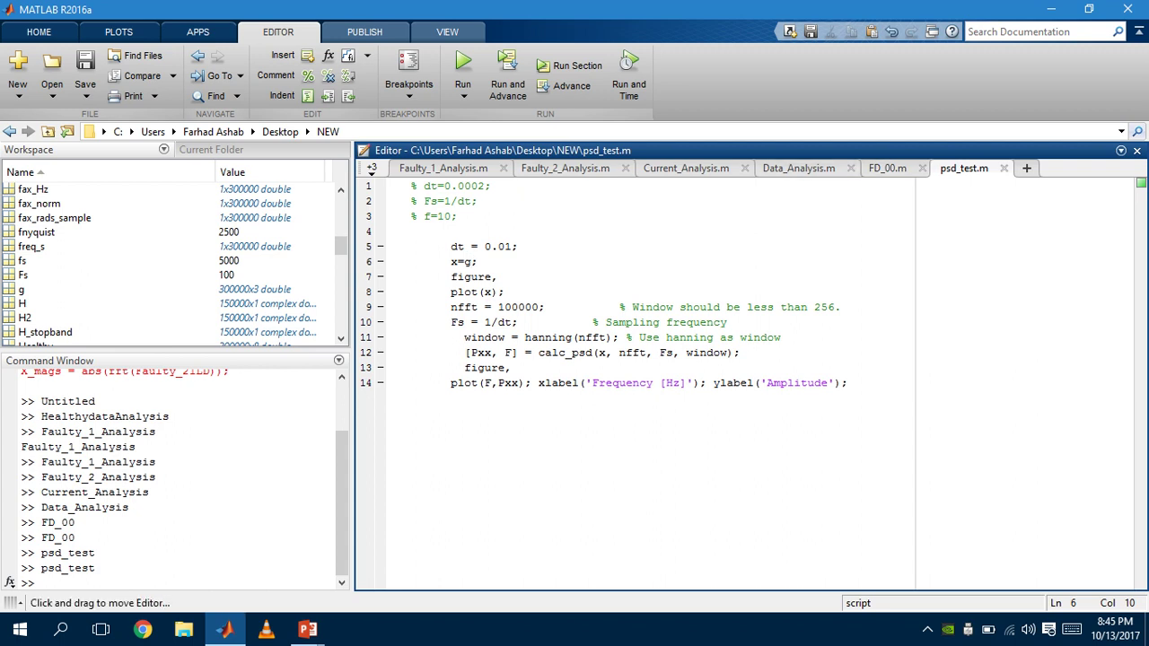
- Open and run Untitled.m, and view the log-scale single-sided power spectrum in Figure 10 maximized before restoring its size
click(372, 168)
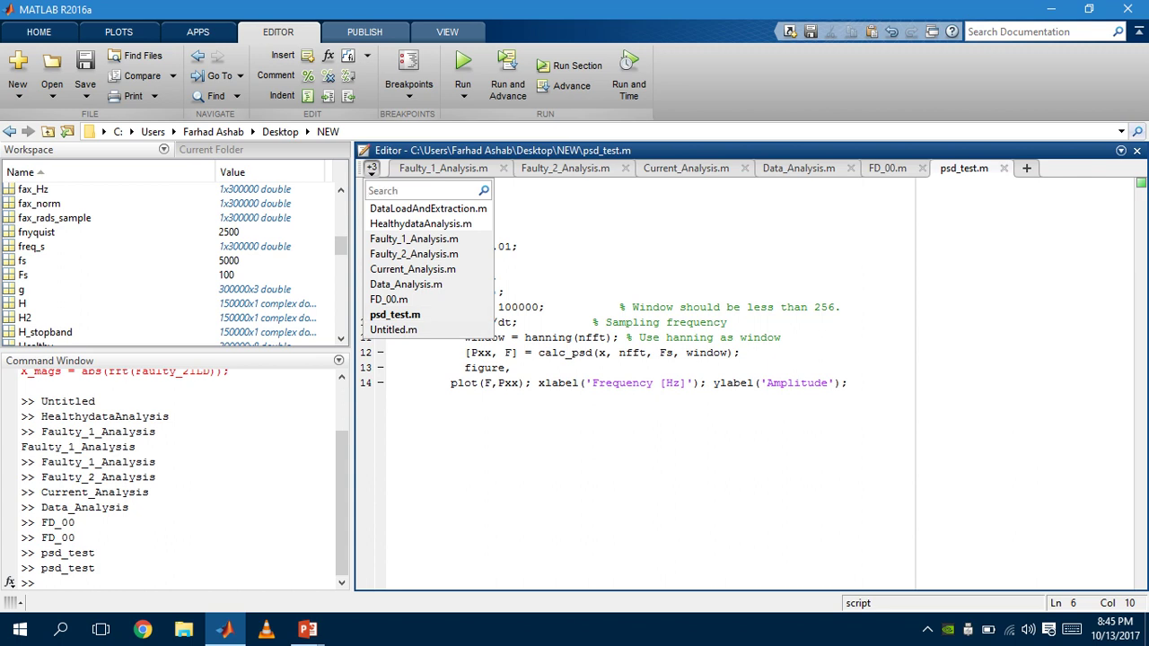
click(393, 330)
click(463, 63)
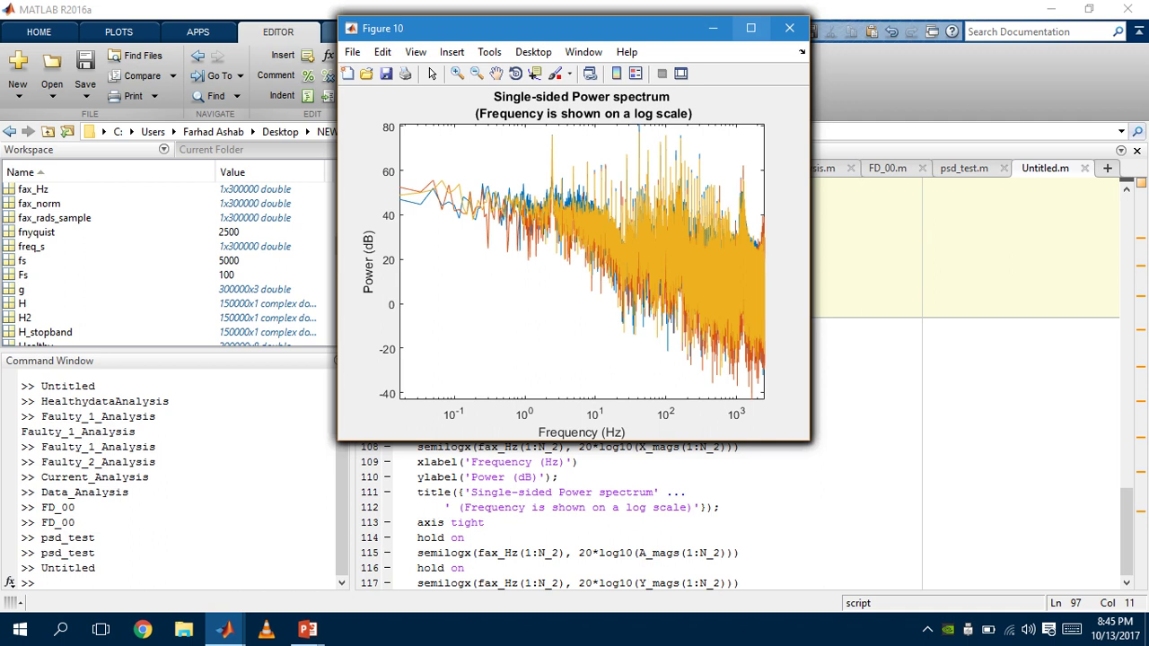
click(750, 28)
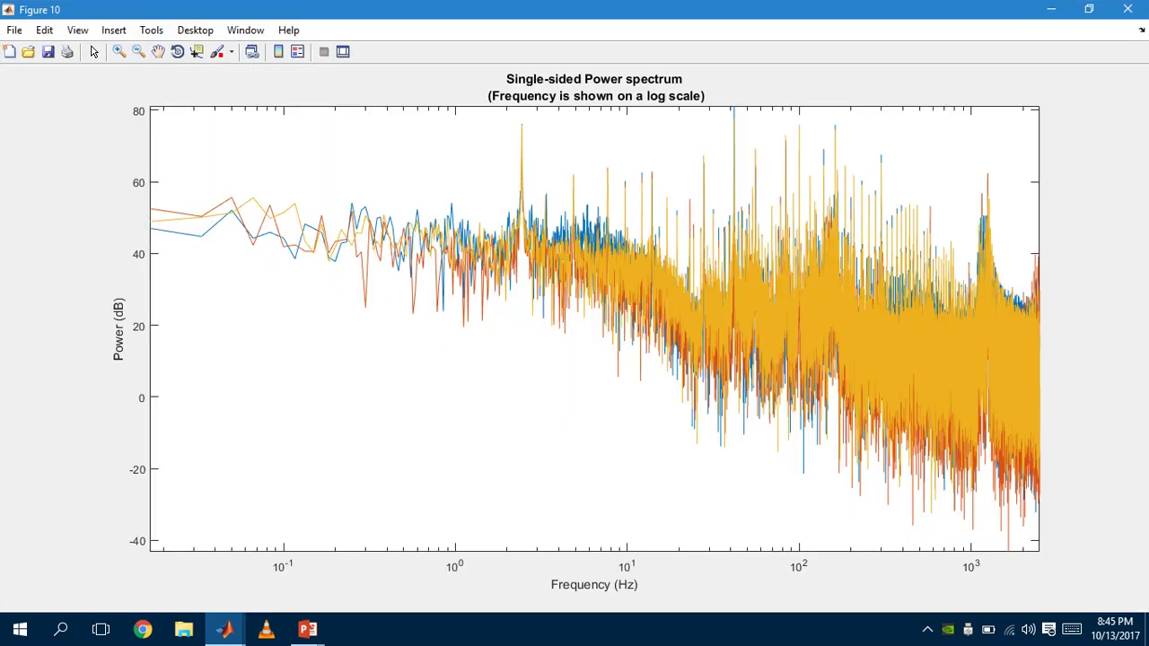
click(1089, 8)
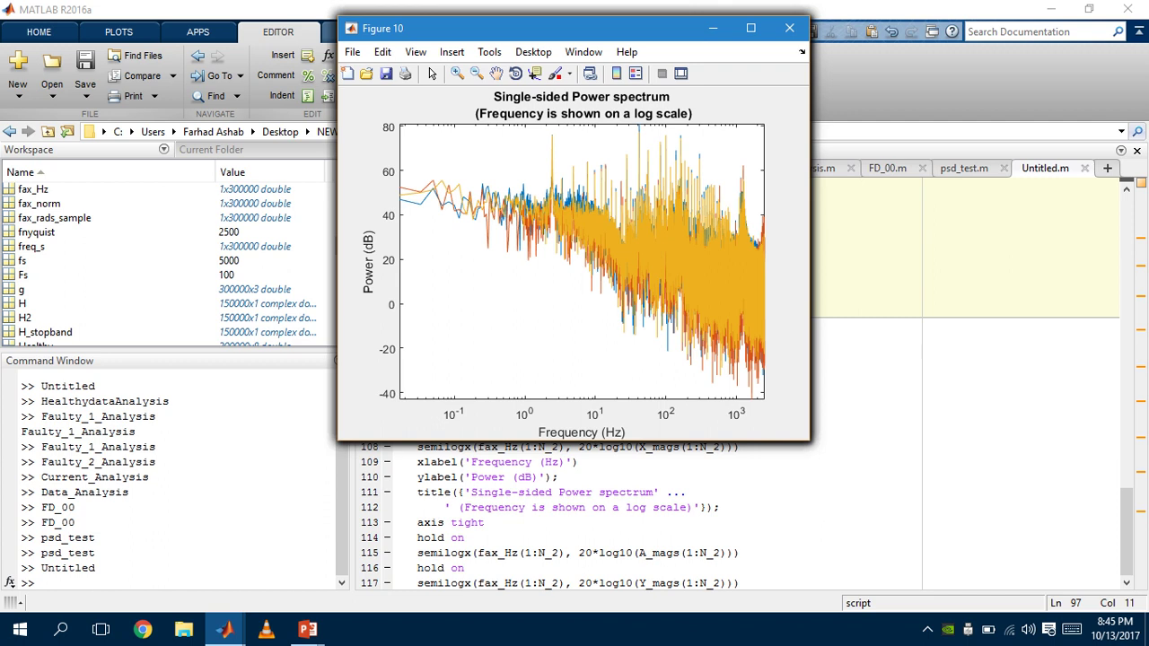
- Review the log-scale power spectrum code on lines 100 to 117 of Untitled.m, and bring Figure 10 back up maximized
click(861, 385)
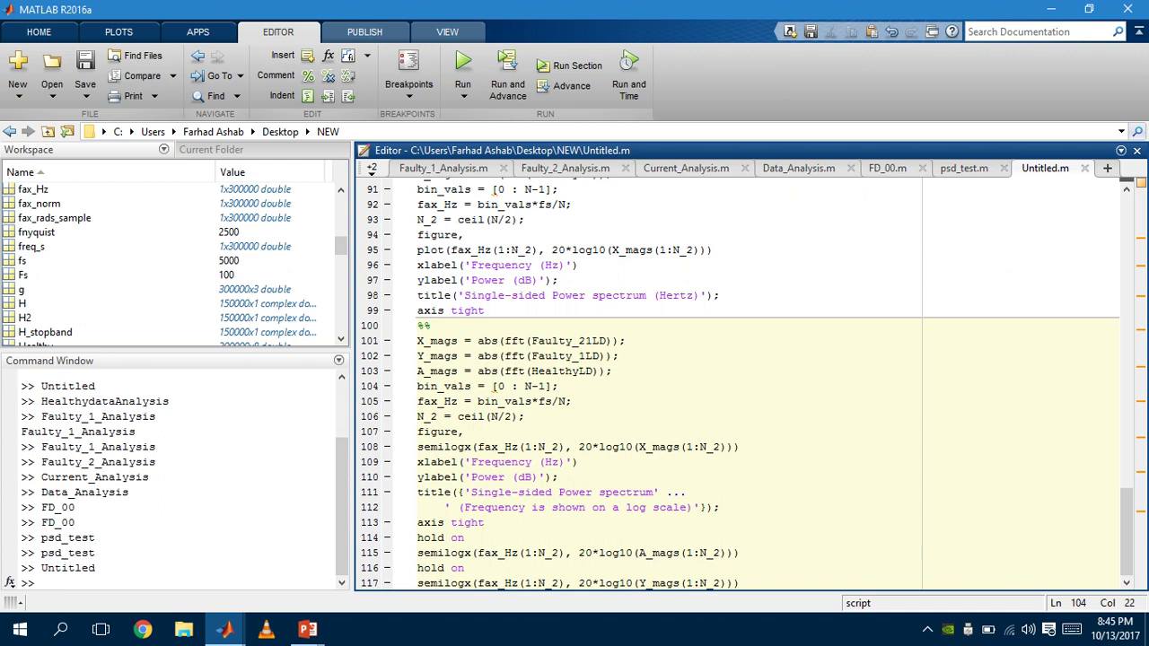
shift+click(503, 341)
click(572, 401)
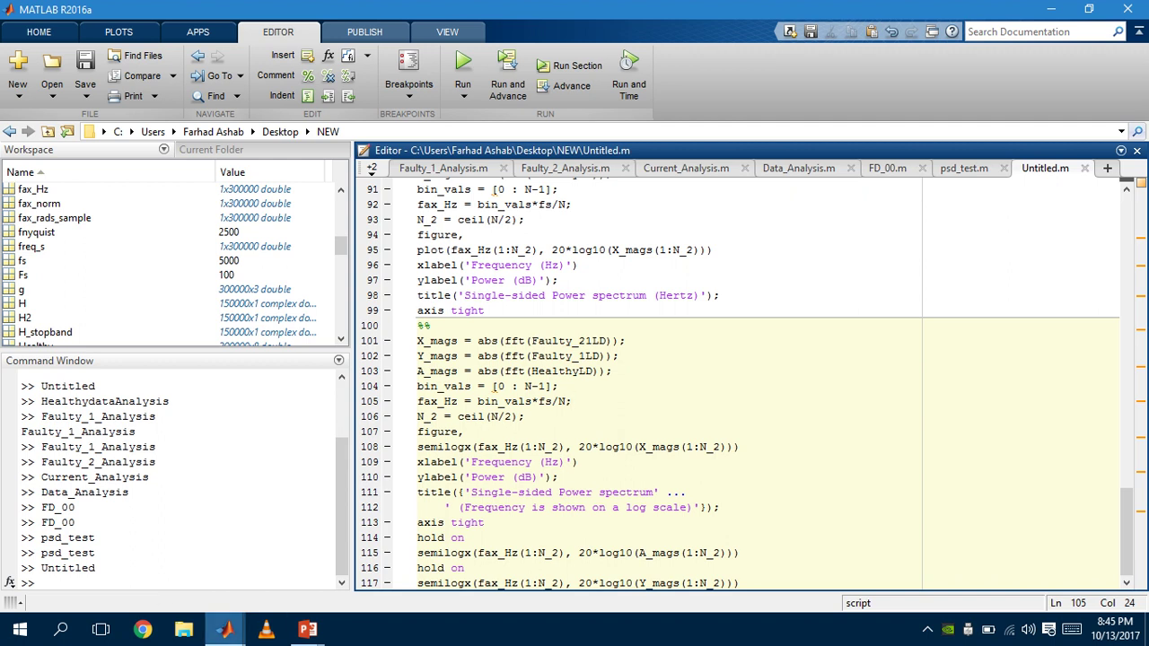
mouse_move(224, 630)
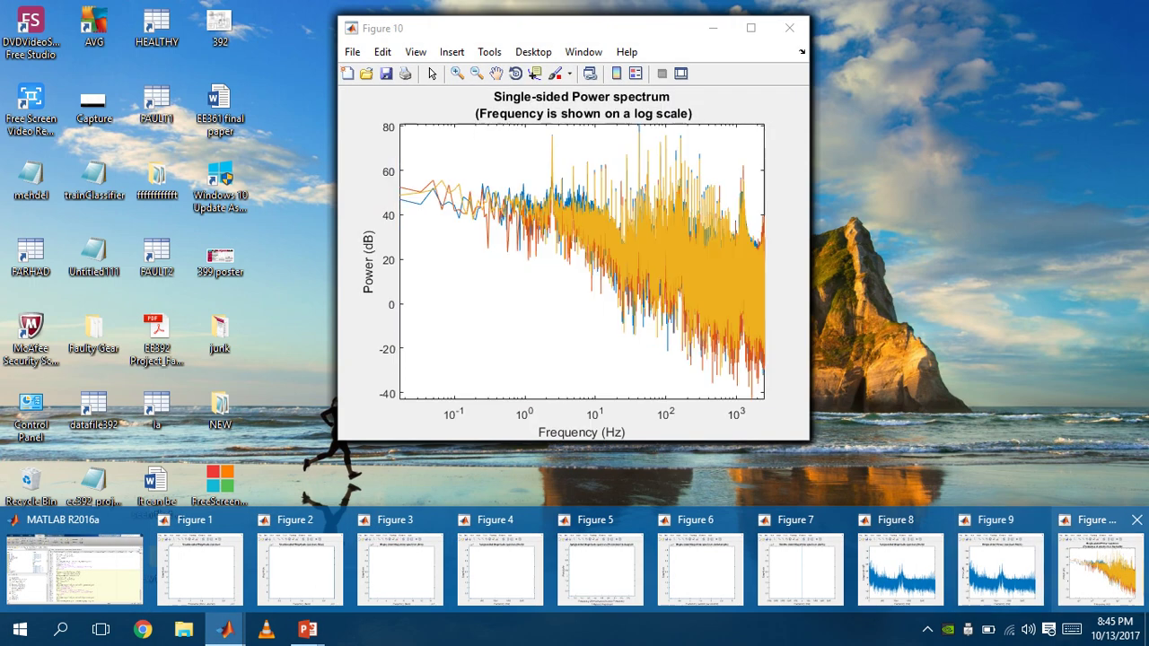
click(1100, 567)
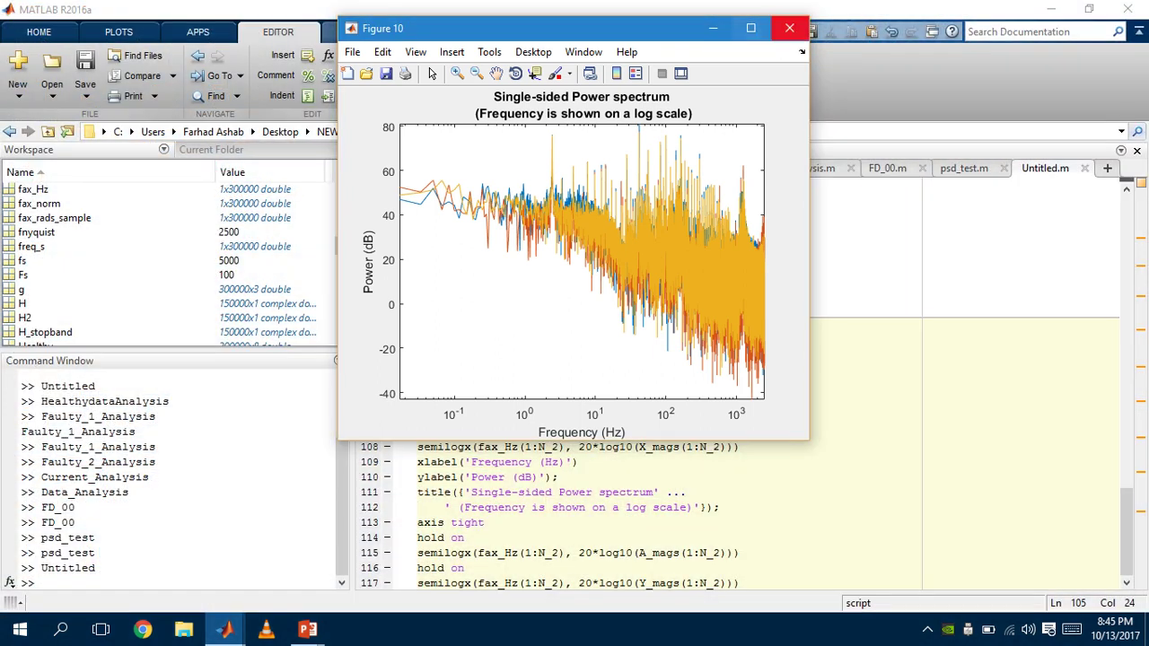
click(750, 28)
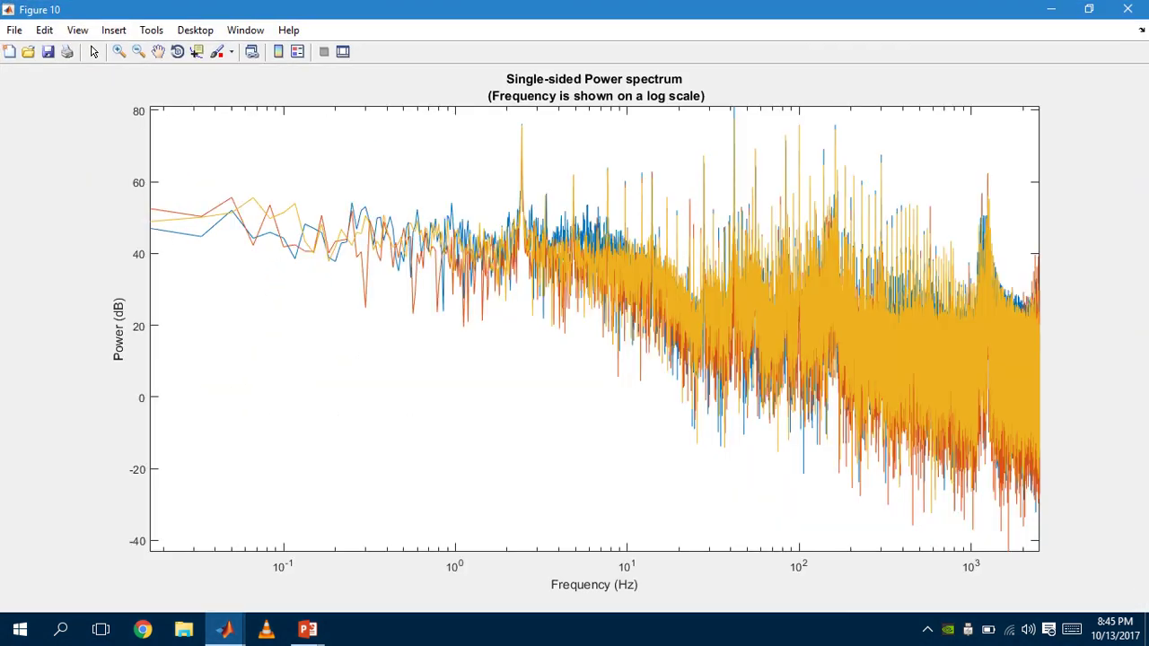
- Zoom in on the middle of the power spectrum in Figure 10, and restore the full view of the plot
click(119, 51)
drag(462, 149, 885, 431)
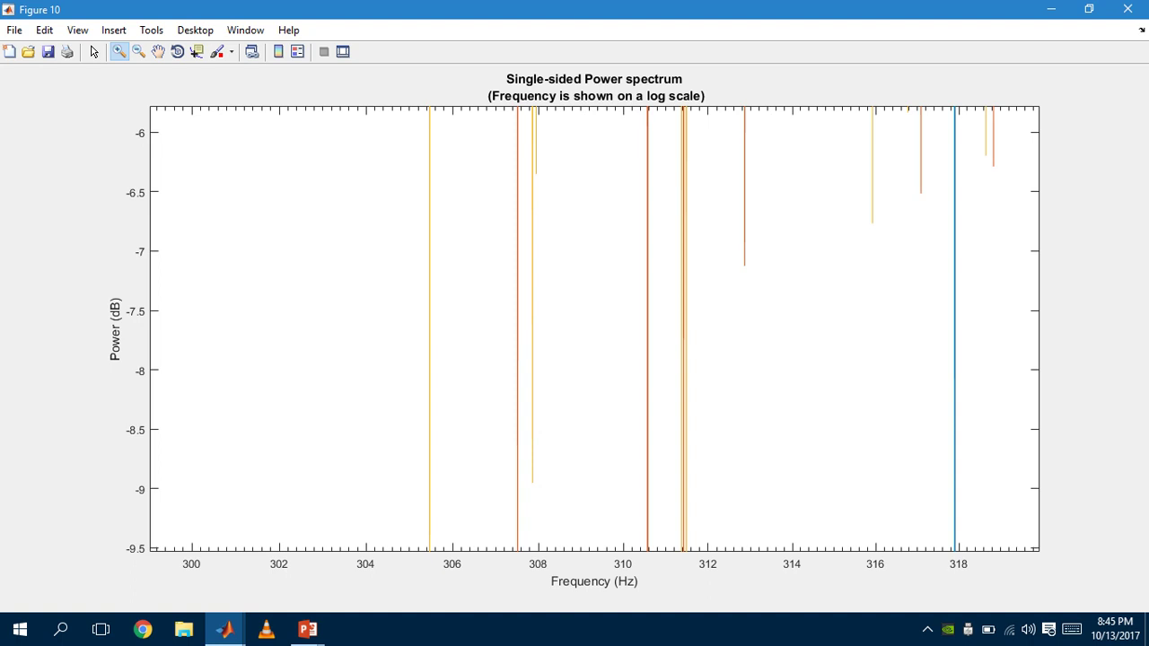
click(325, 194)
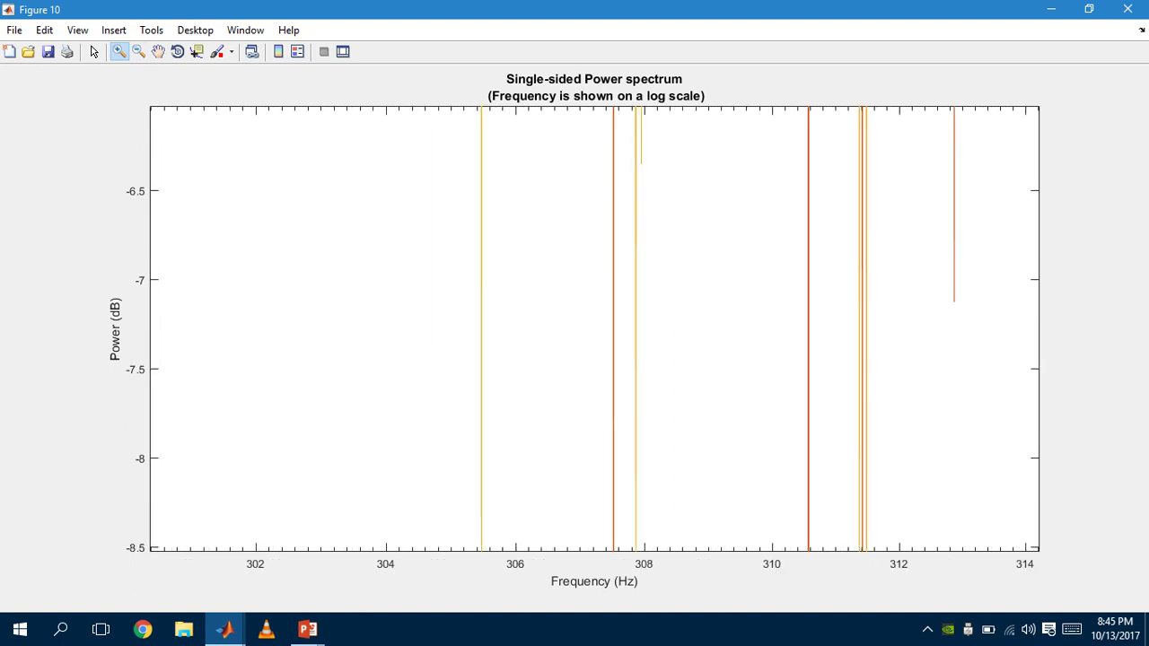
scroll(328, 194, up, 1)
click(139, 51)
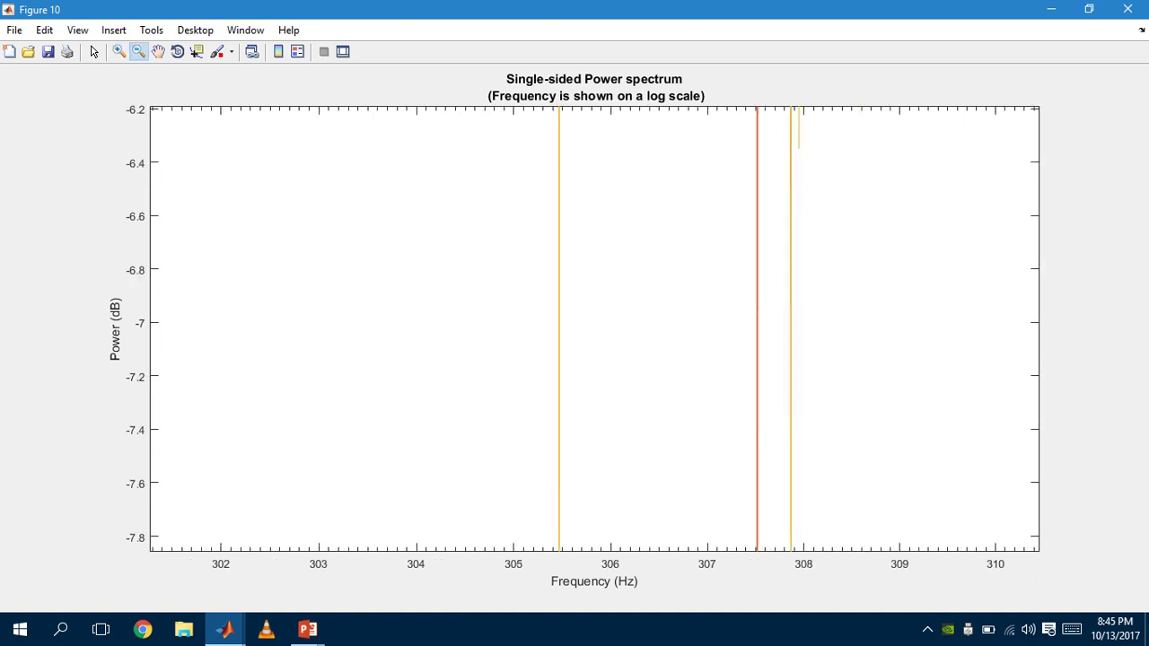
double_click(758, 328)
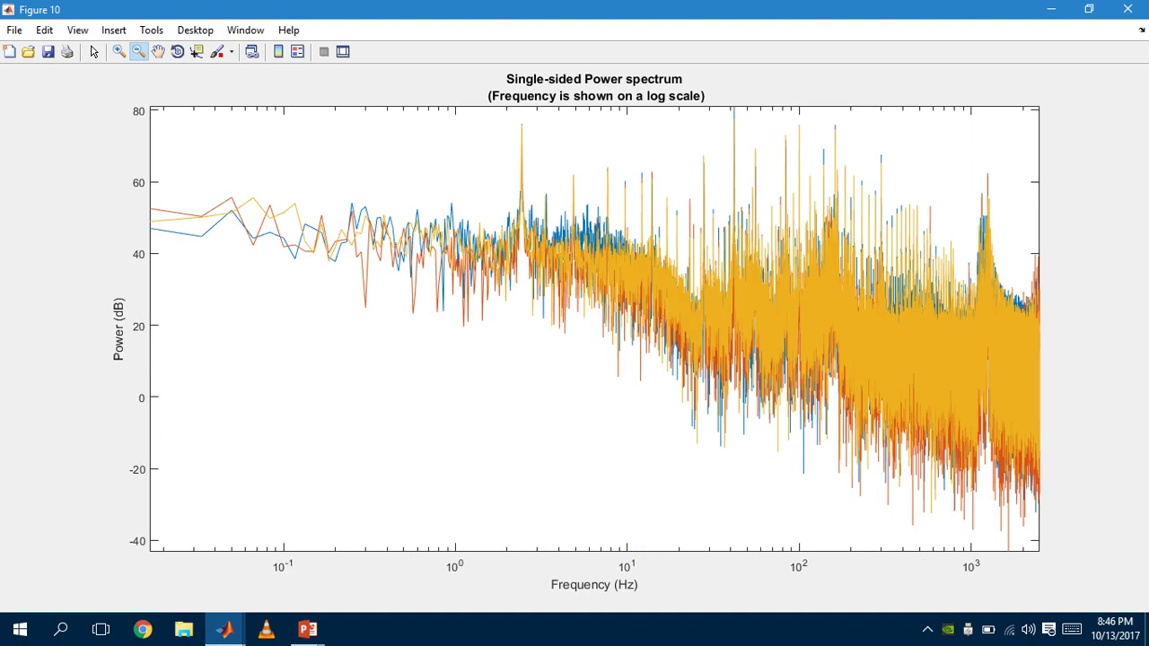
- Insert a legend for the three curves of the power spectrum in Figure 10
click(113, 29)
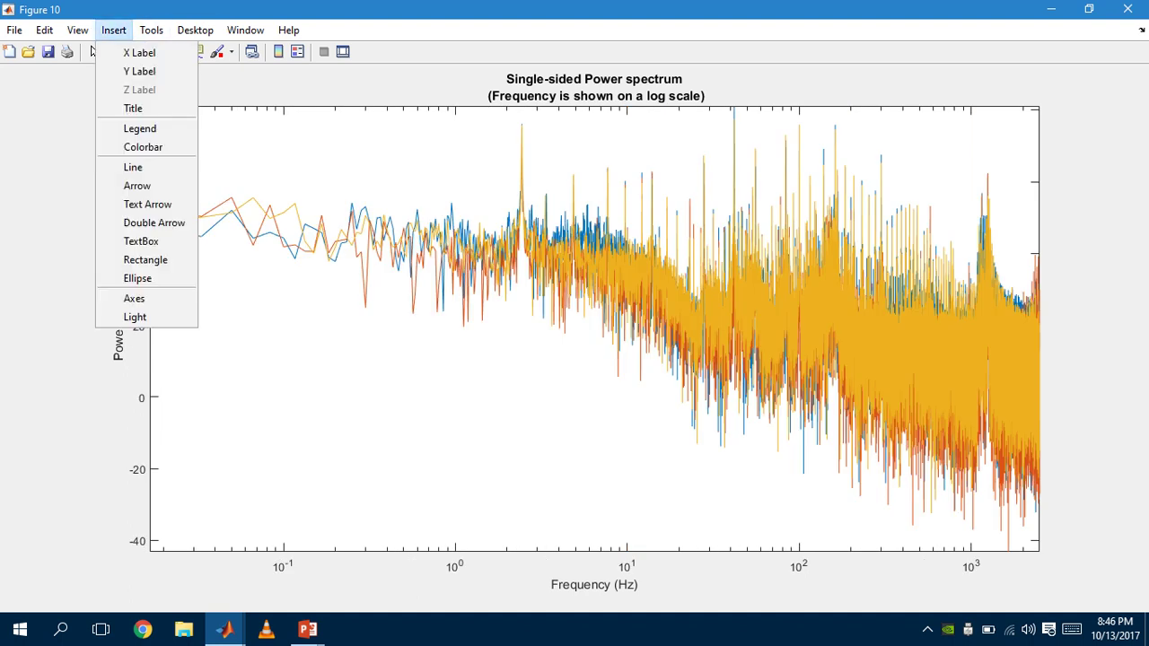
click(114, 30)
click(113, 29)
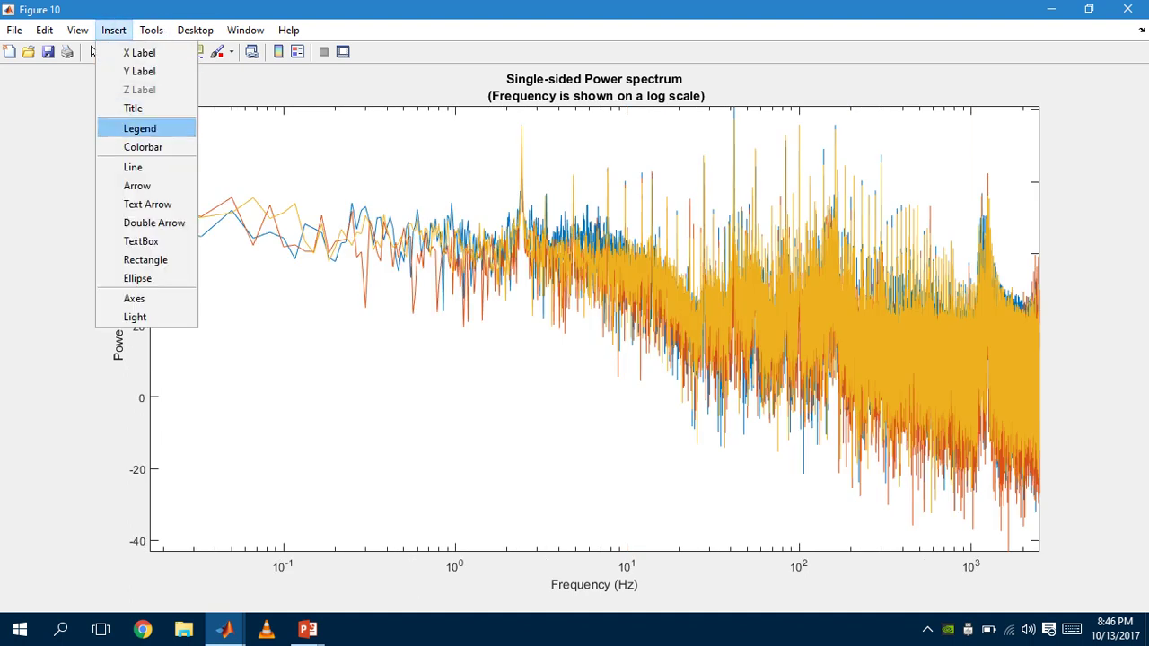
click(139, 128)
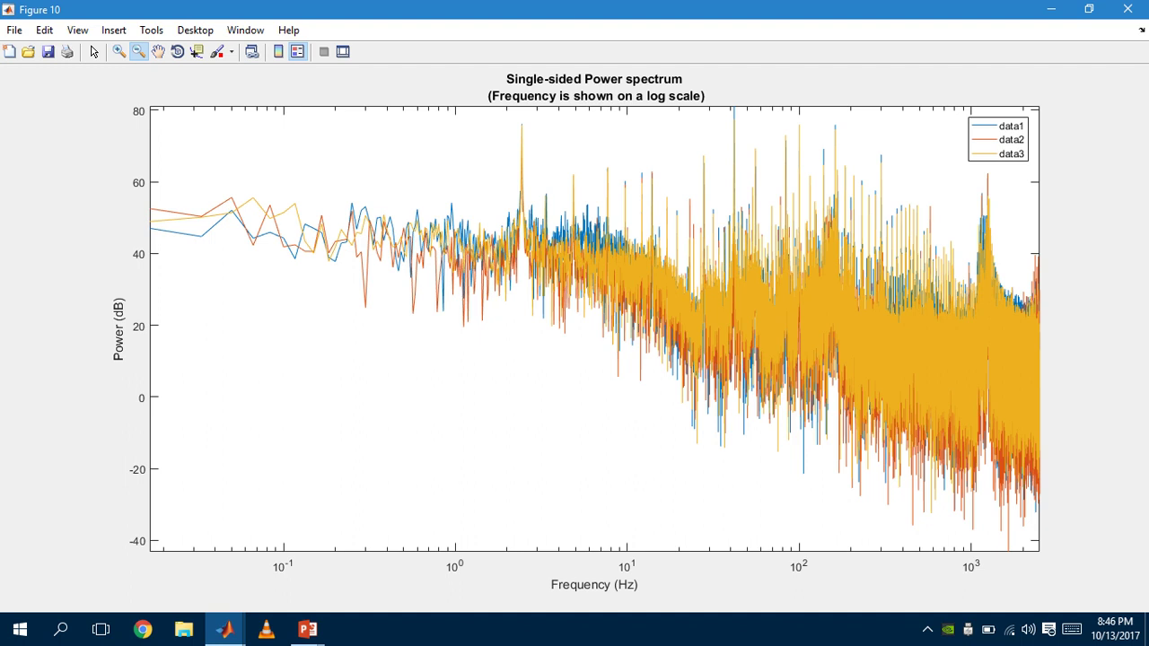
- Magnify the power spectrum around 1 to 60 Hz, examine the curves up to the highest frequencies, and close Figure 10
click(118, 51)
drag(423, 171, 769, 438)
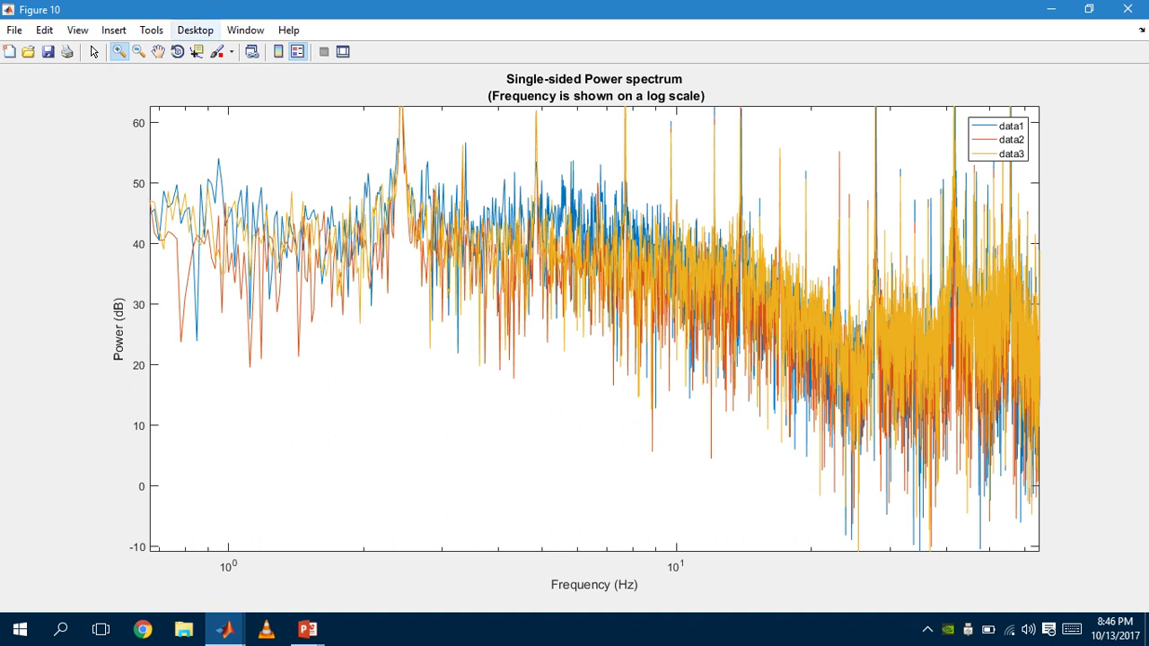
click(158, 51)
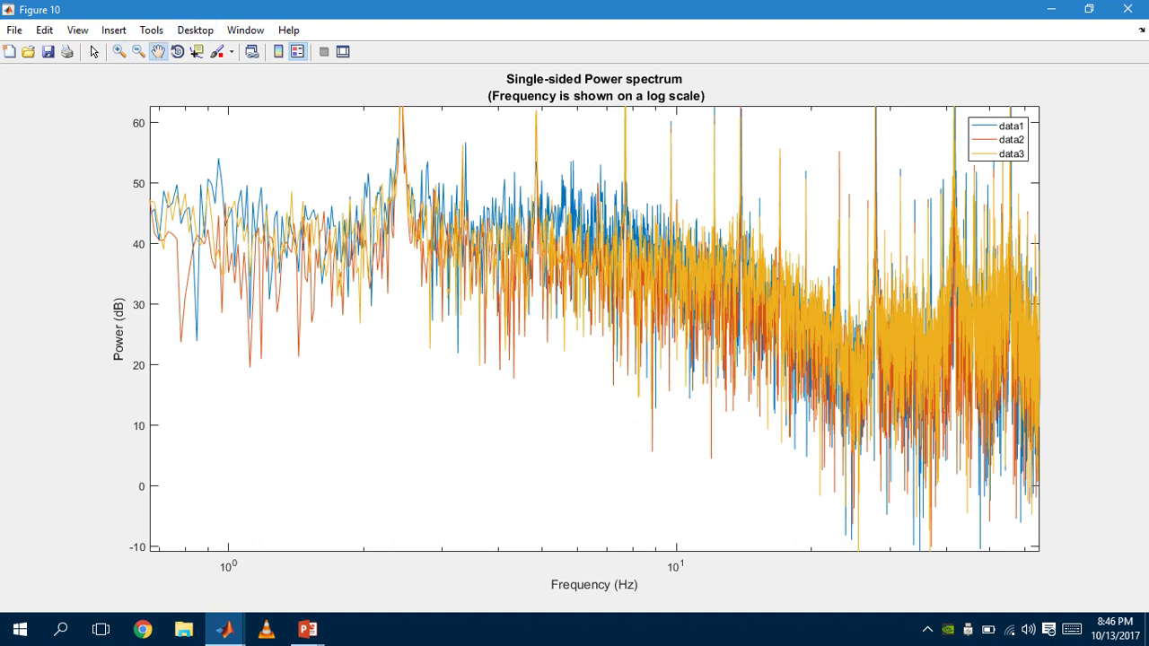
drag(676, 341, 433, 324)
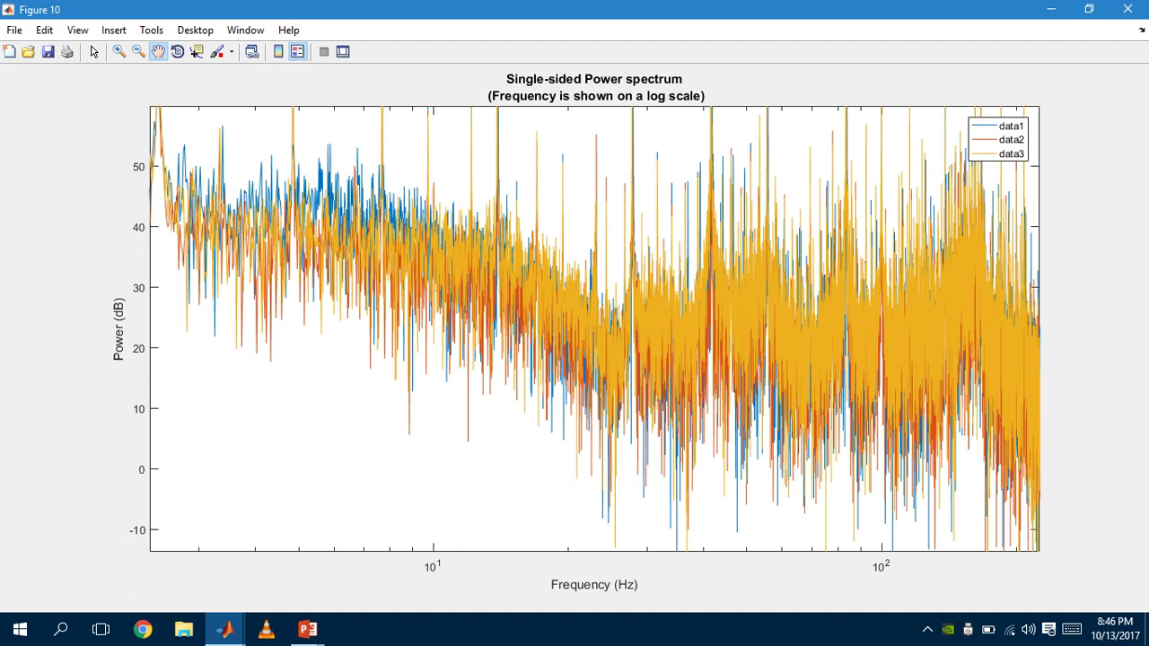
drag(718, 350, 428, 319)
drag(718, 350, 443, 310)
drag(718, 342, 523, 307)
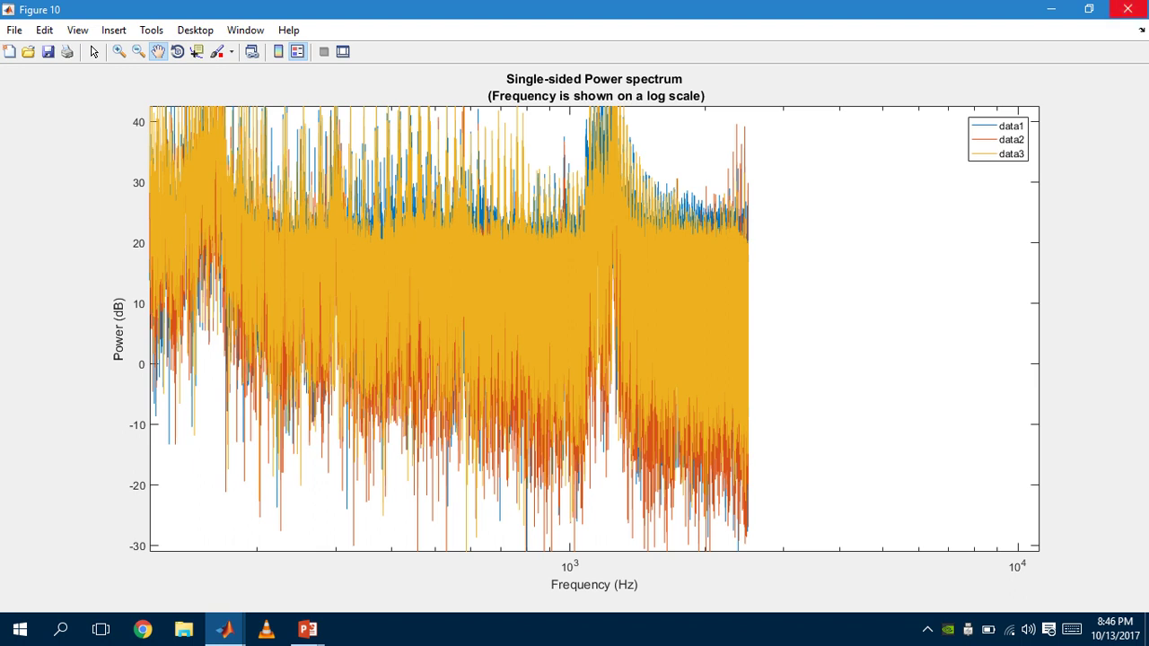
click(1127, 9)
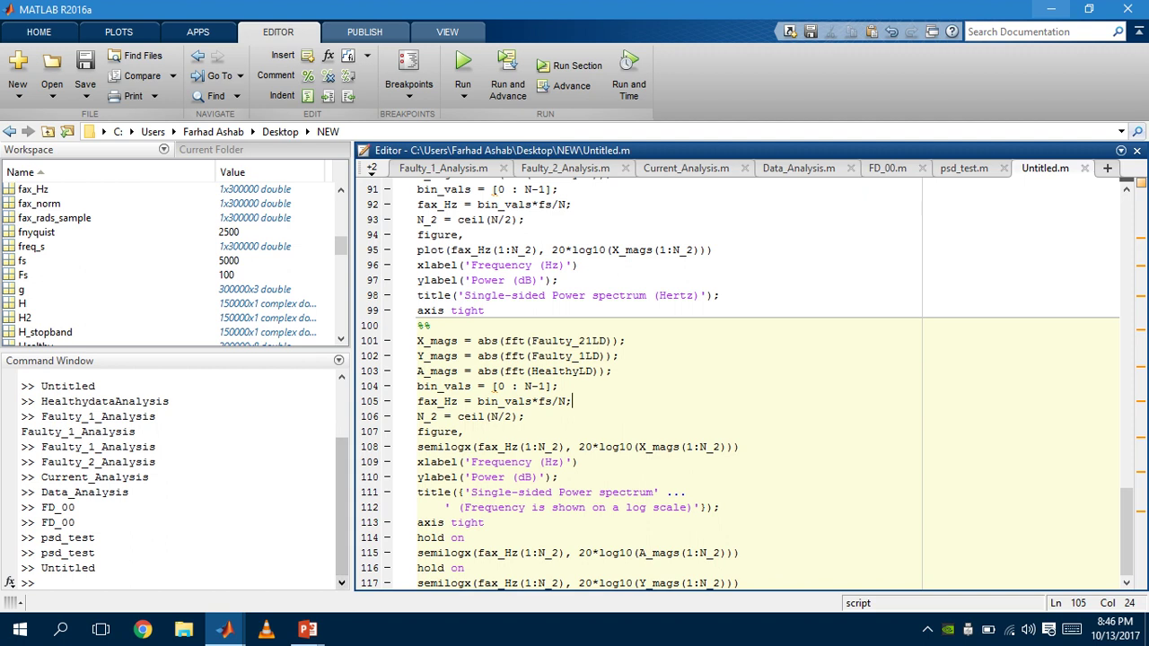
- Preview the magnitude and power spectrum plots among Figures 1 to 9, and return to the code of Untitled.m
click(225, 629)
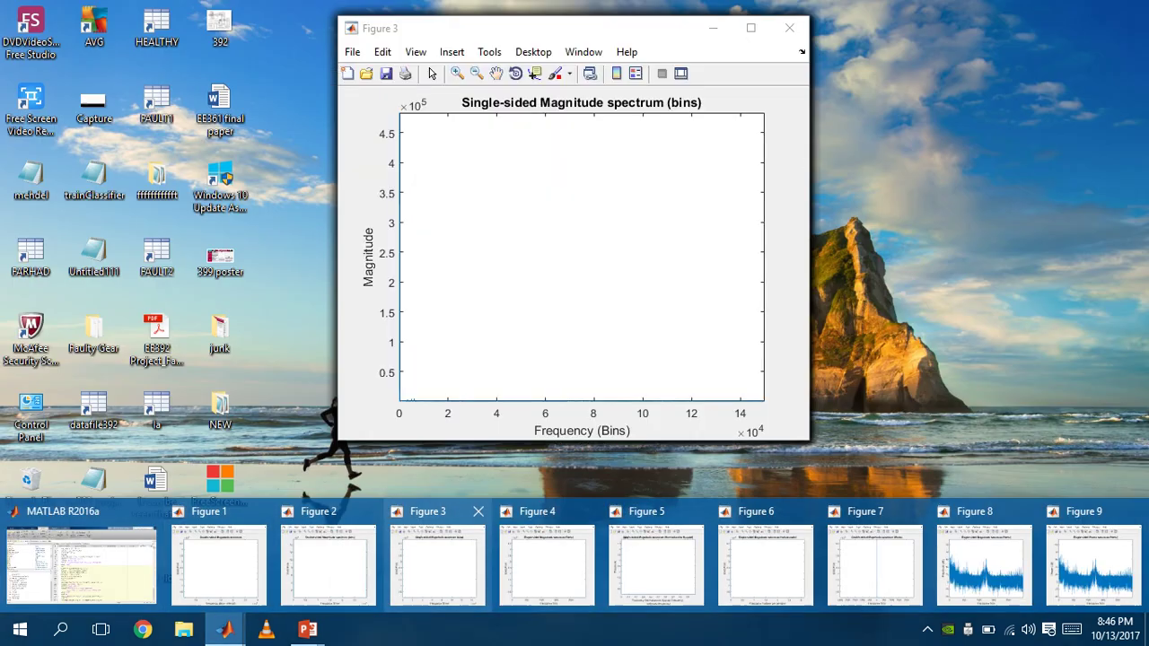
mouse_move(327, 561)
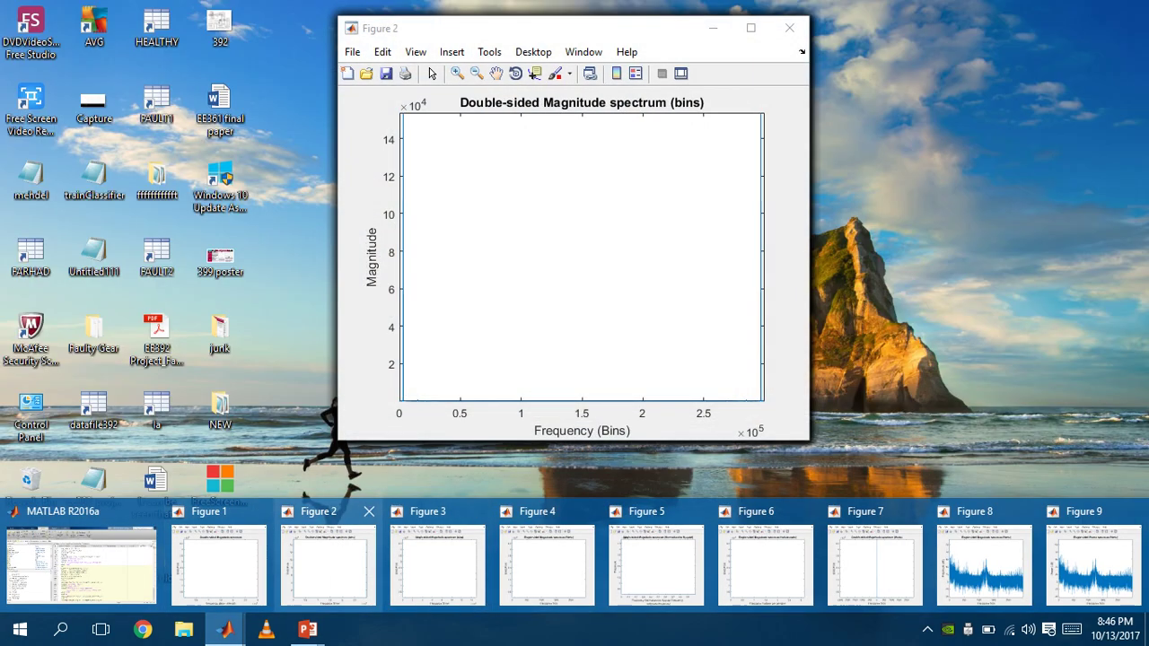
mouse_move(219, 561)
mouse_move(437, 561)
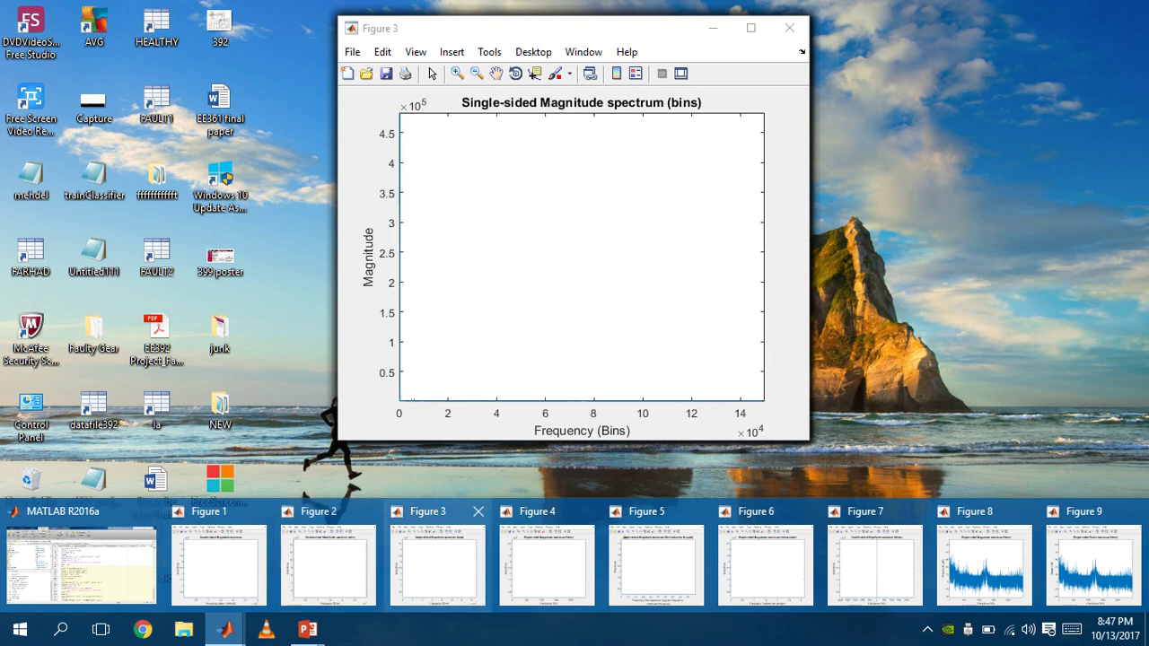
mouse_move(656, 561)
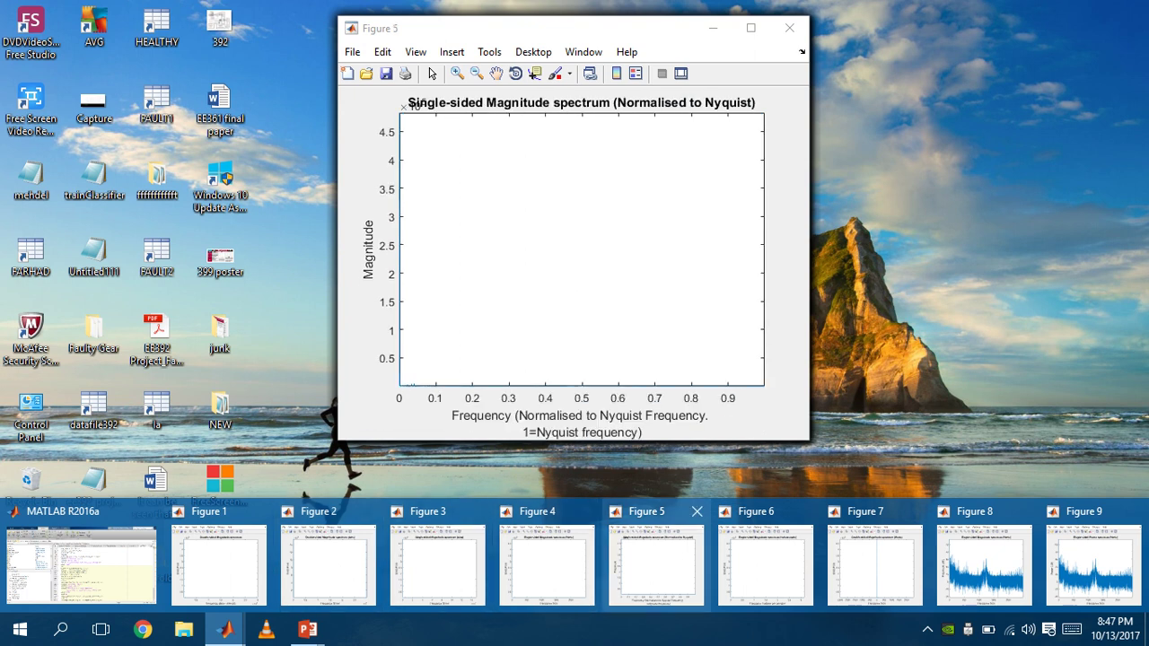
mouse_move(766, 561)
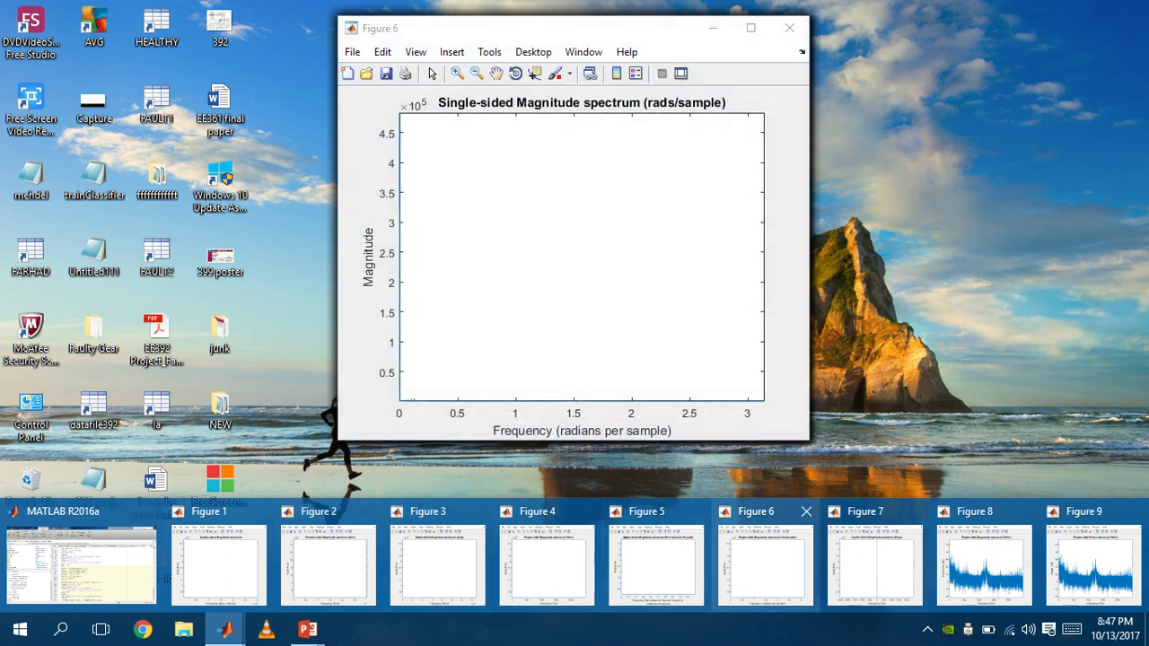
mouse_move(875, 561)
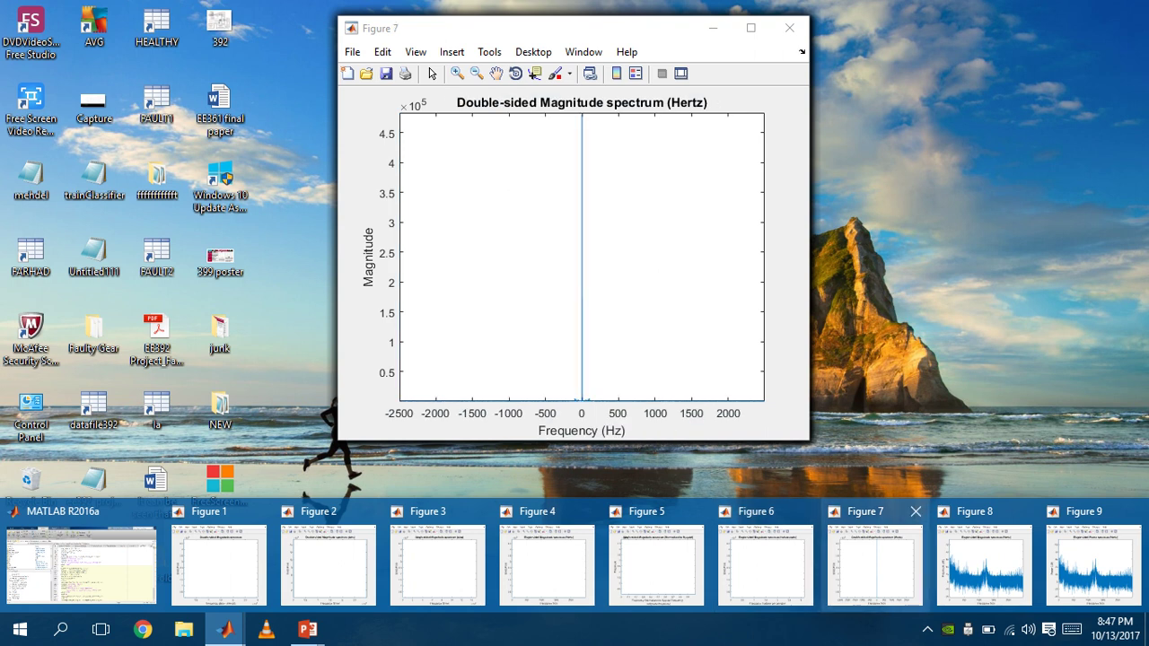
mouse_move(984, 561)
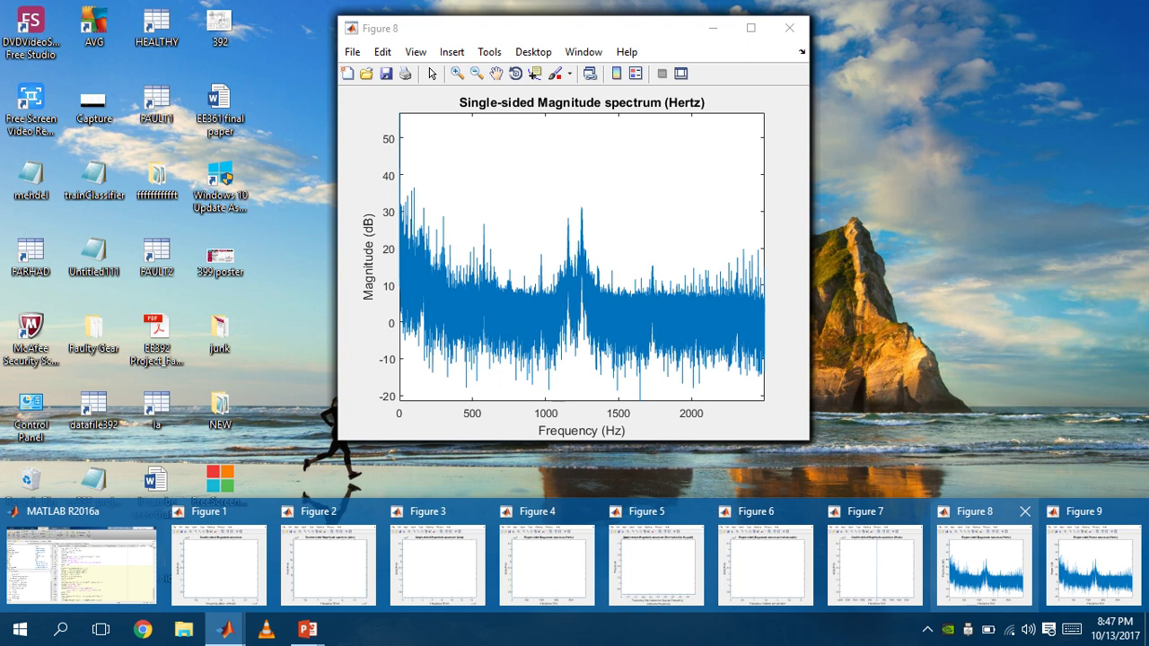
mouse_move(1093, 561)
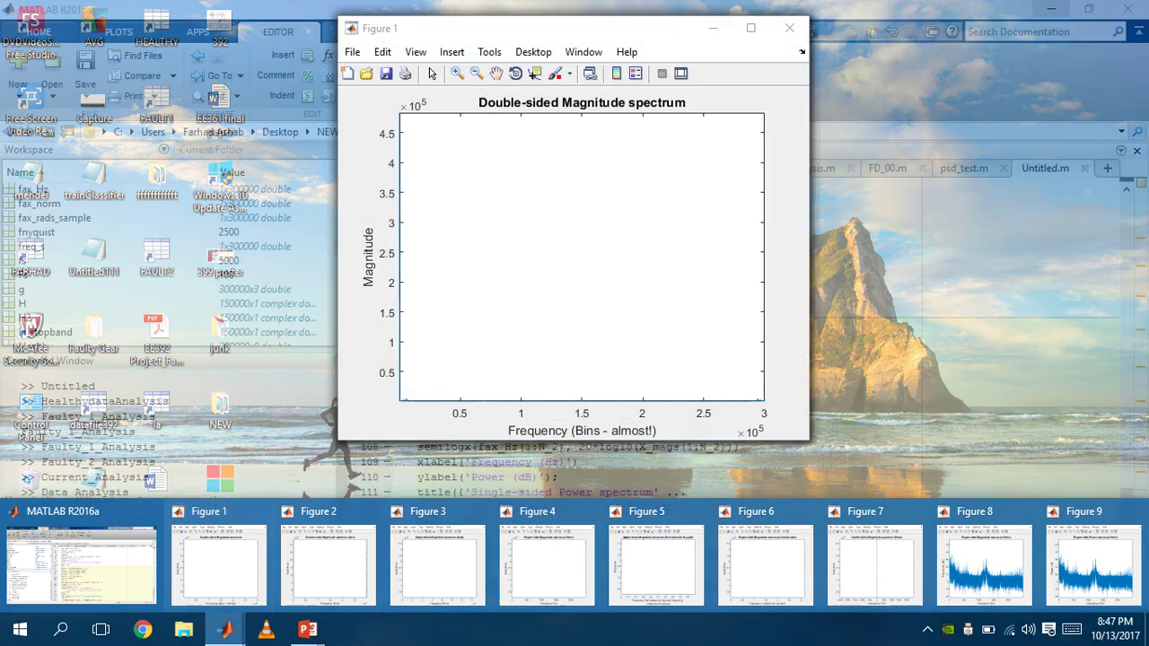
mouse_move(81, 565)
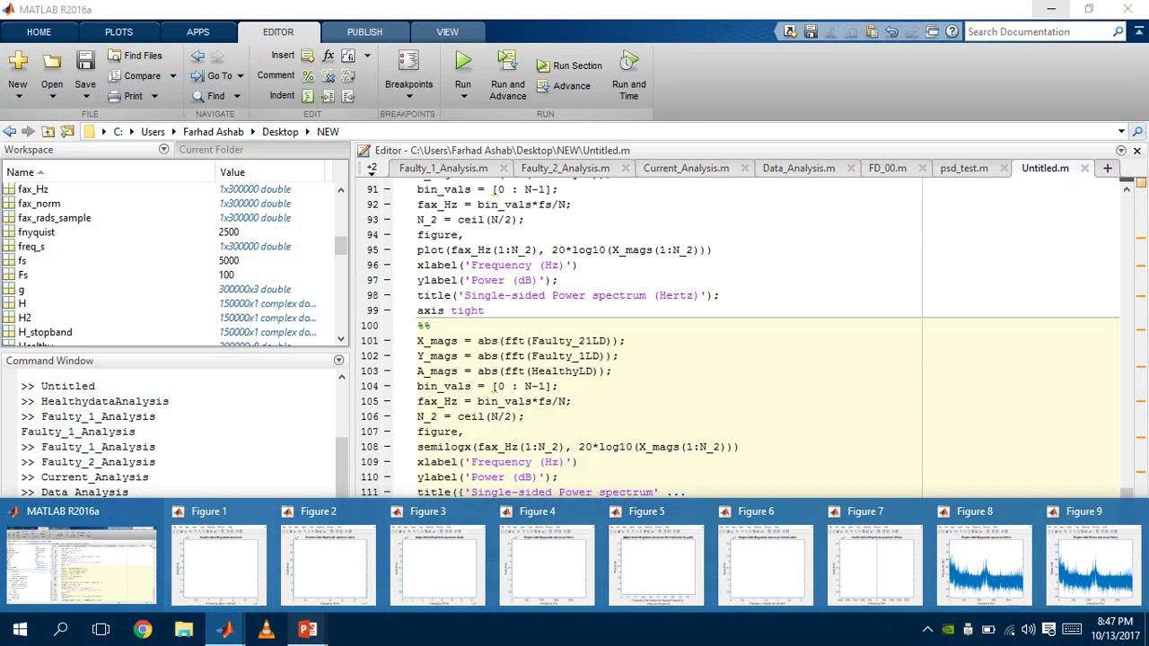
click(387, 462)
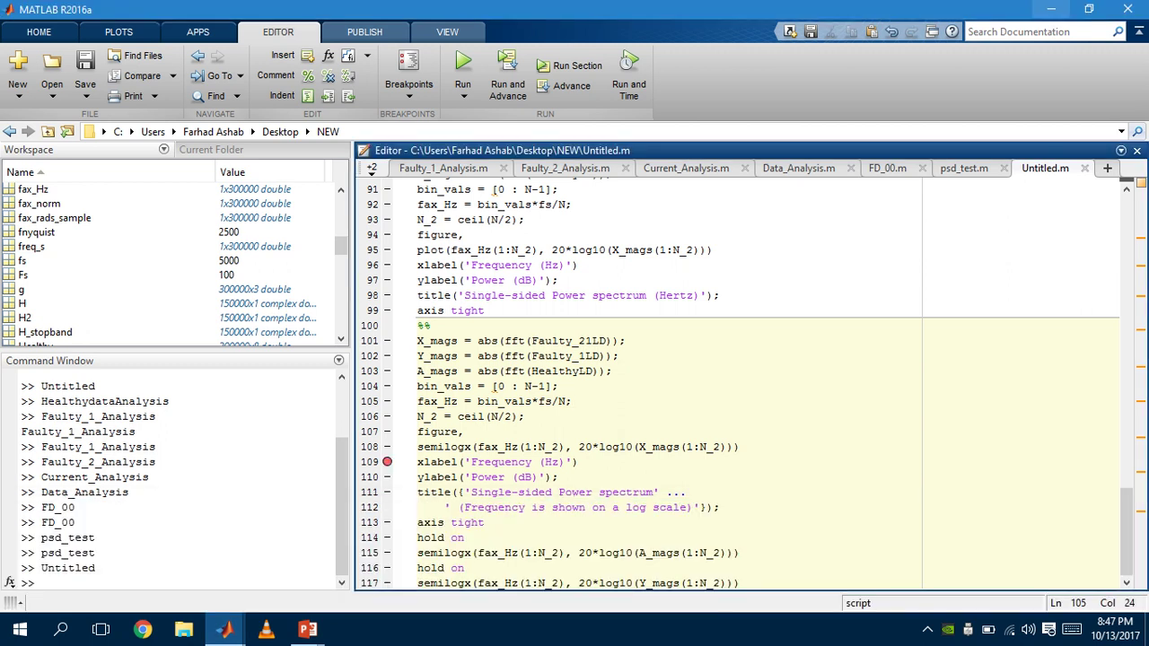
- Switch to the PowerPoint slide show with the Faulty Gear Analysis poster, and show the hidden notification area icons
click(307, 629)
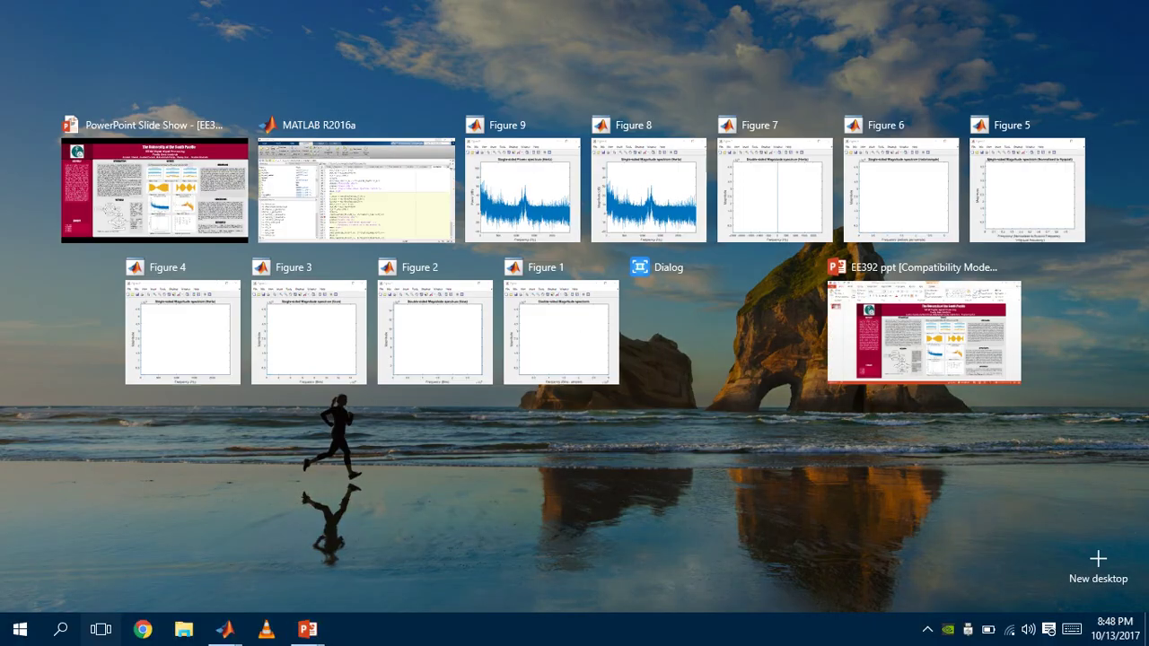
click(927, 629)
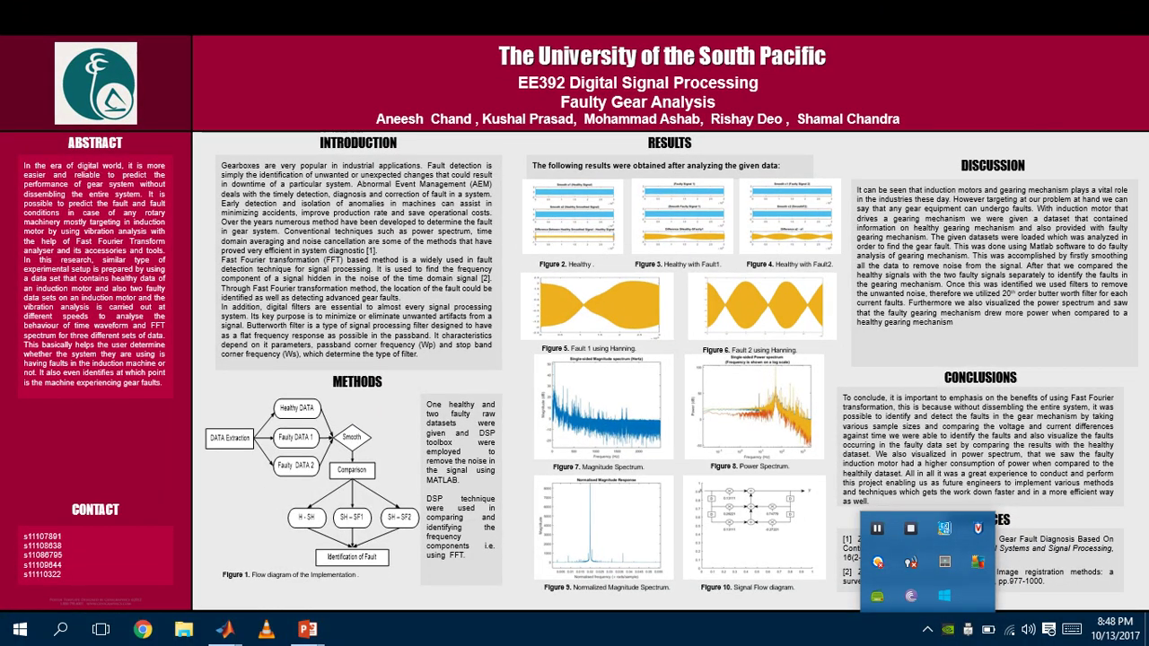